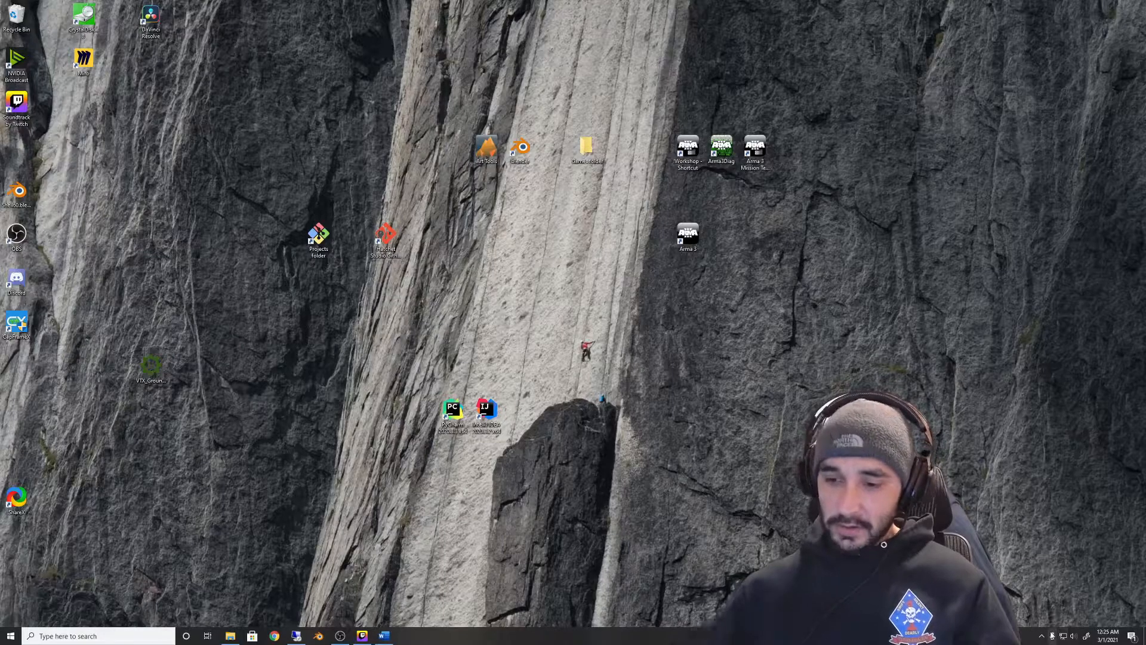
Open the game library in Steam
click(1042, 636)
right_click(1034, 602)
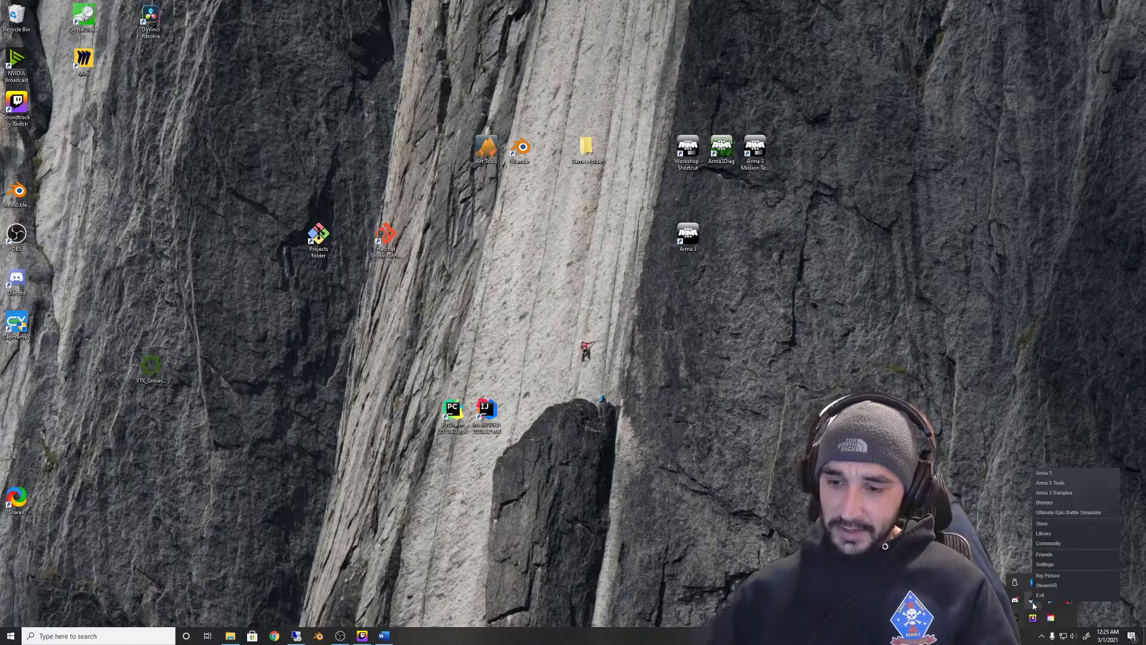
click(1060, 532)
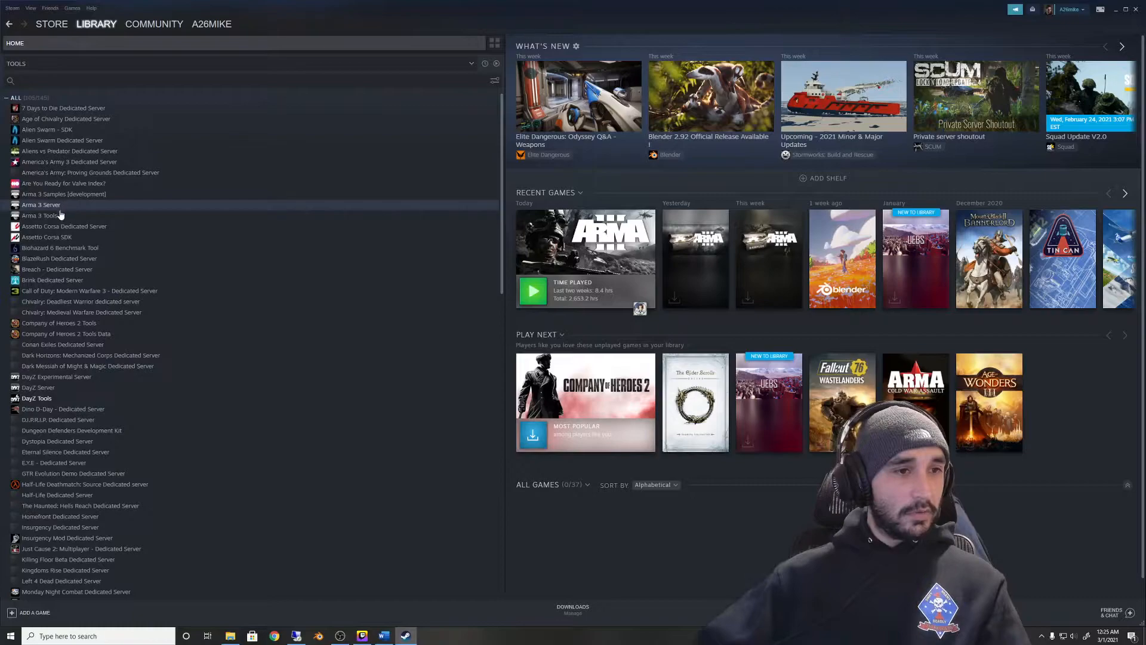
Filter the library to show Software and Tools, and search it for "arma"
click(60, 64)
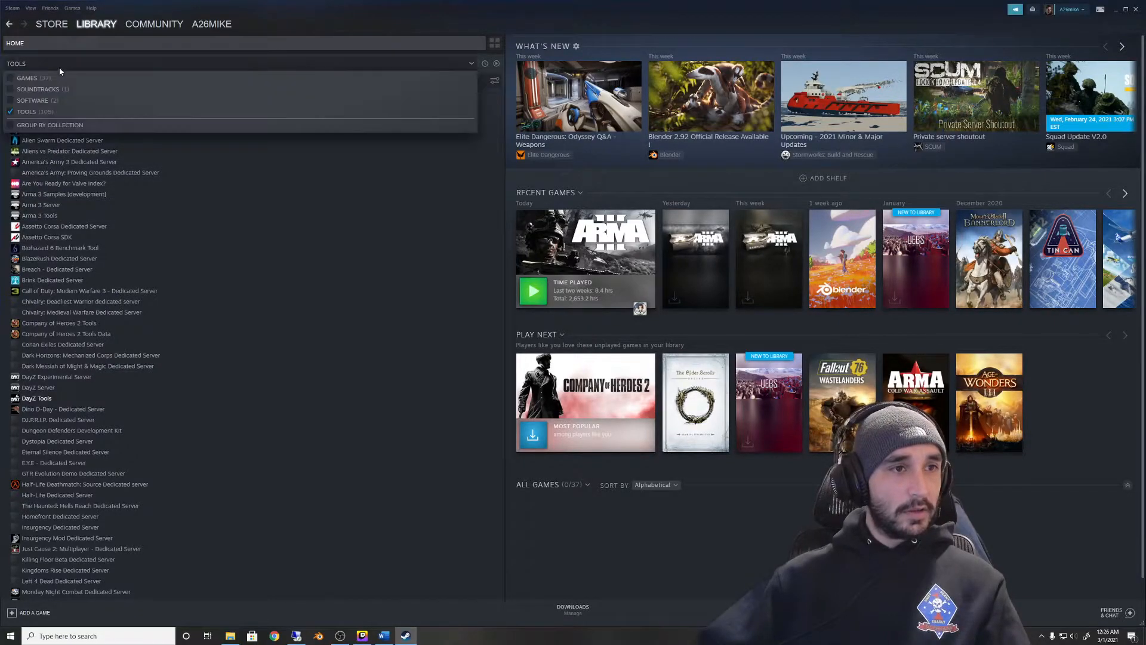
click(10, 101)
click(11, 112)
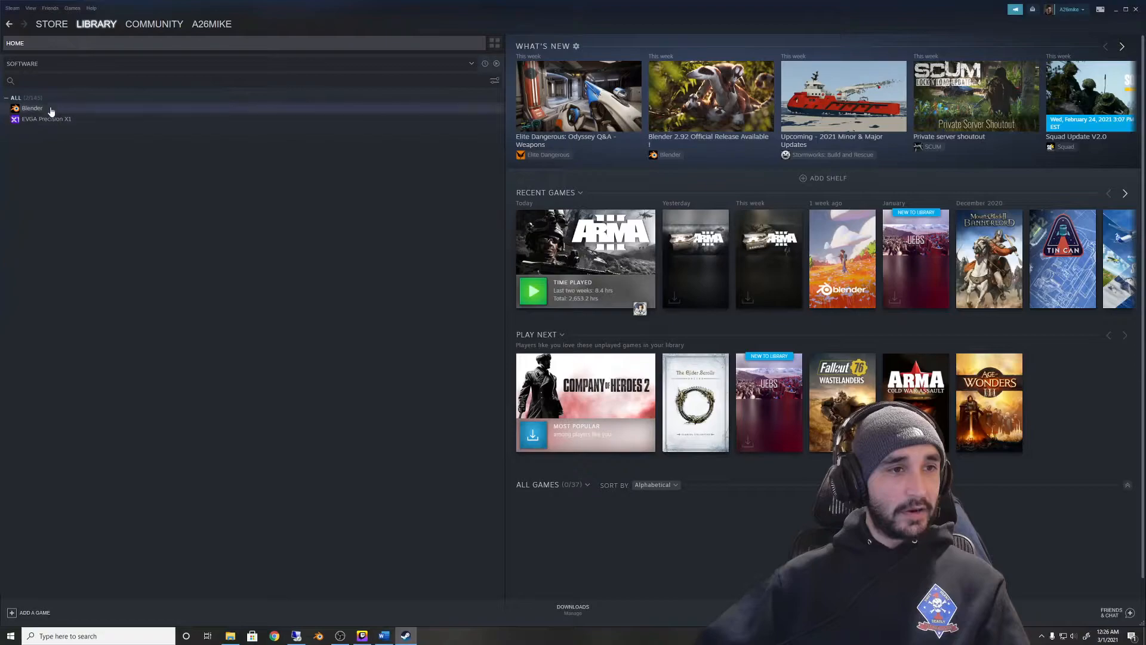
mouse_move(46, 70)
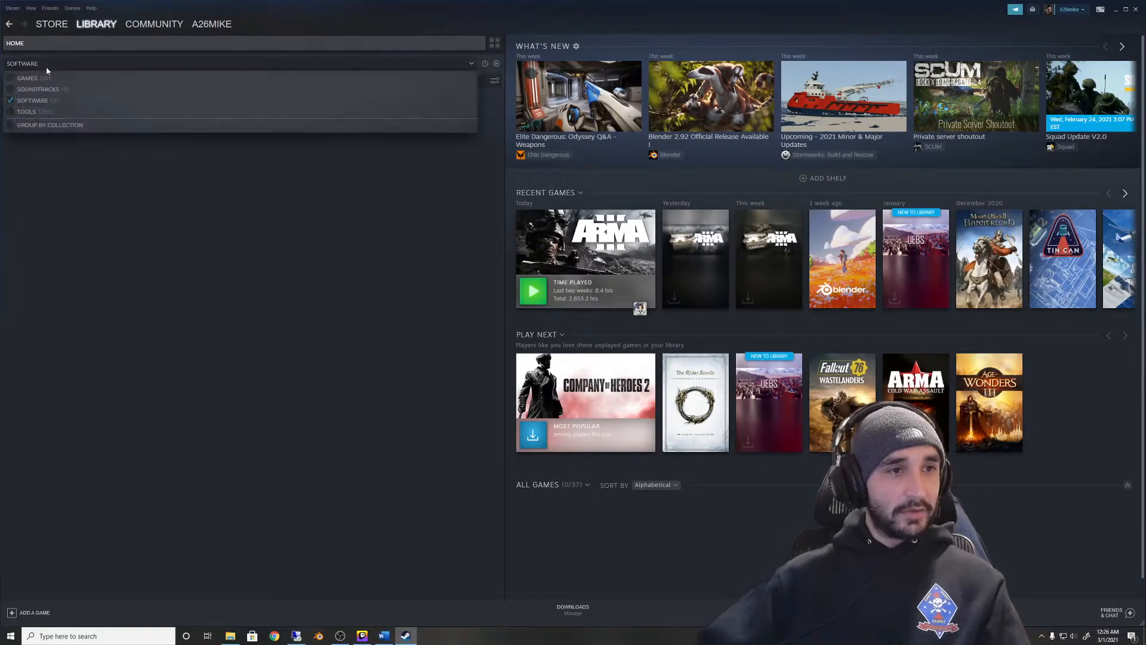
click(11, 112)
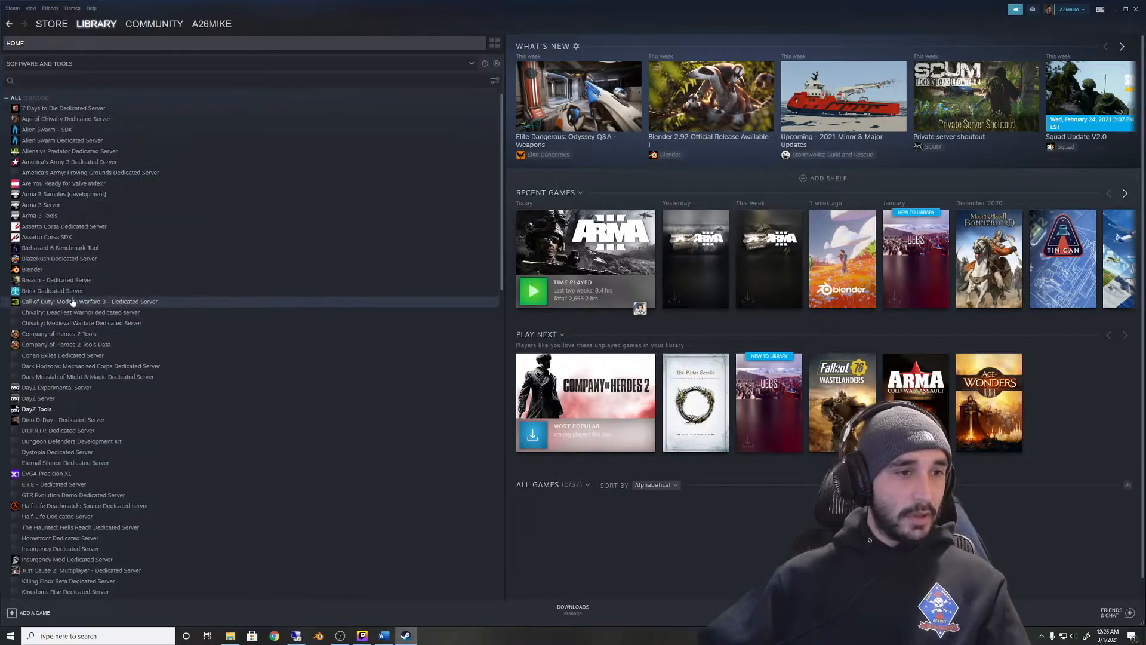
click(96, 84)
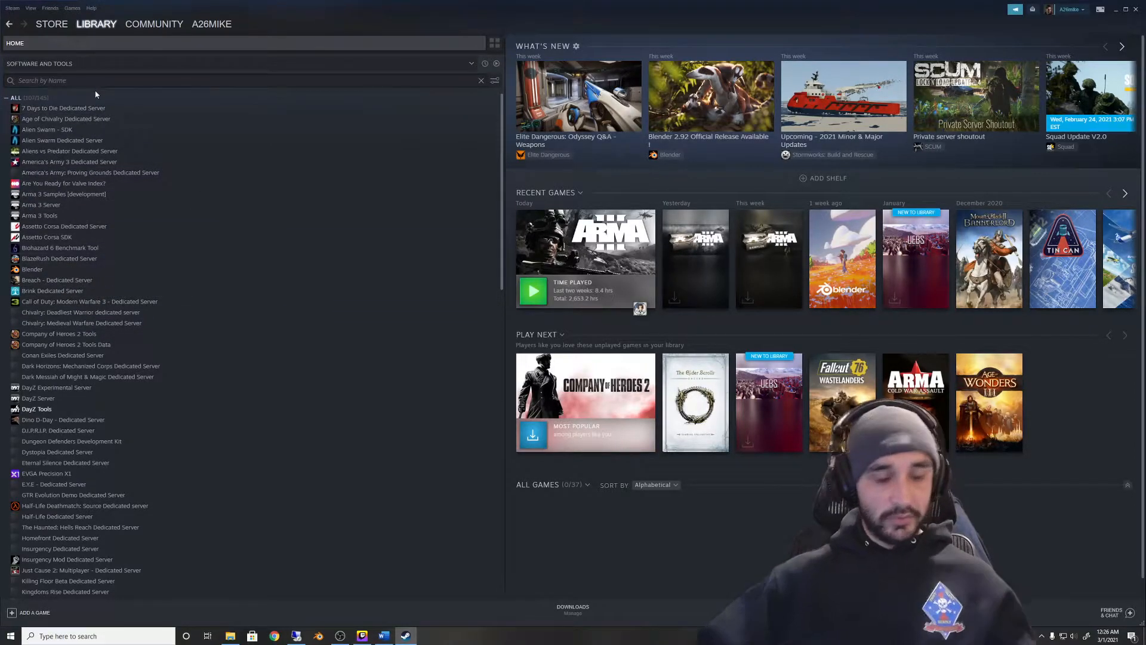
text(arma)
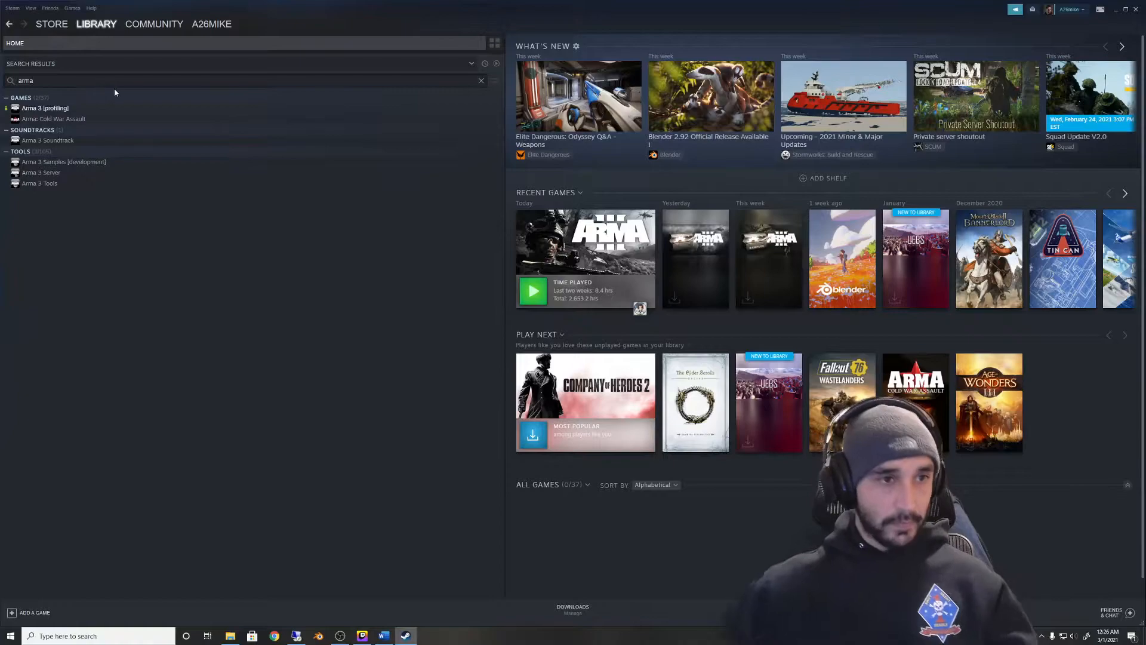
Opt Arma 3 into the "profiling - Performance Profiling Build" beta in its properties
click(71, 110)
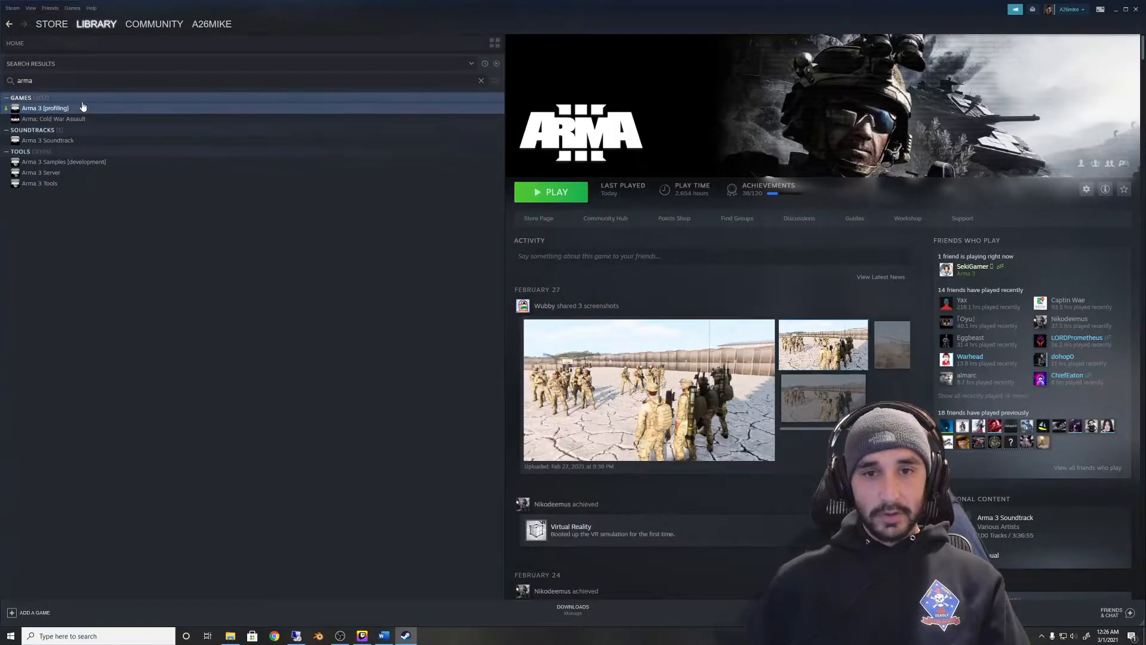
right_click(68, 110)
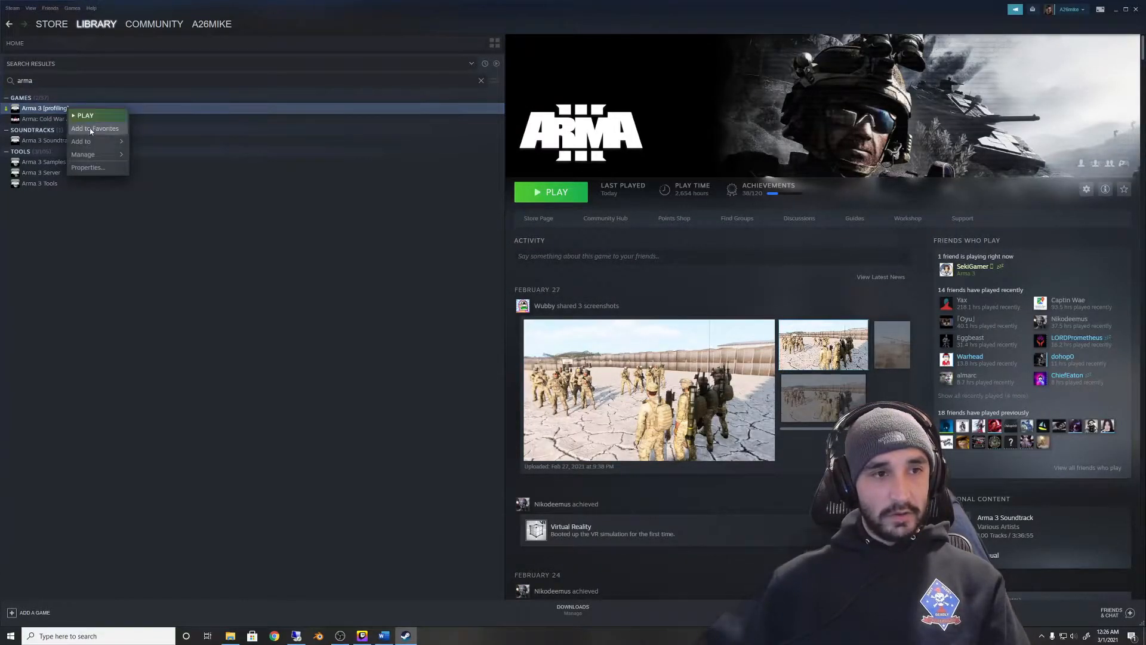
click(96, 167)
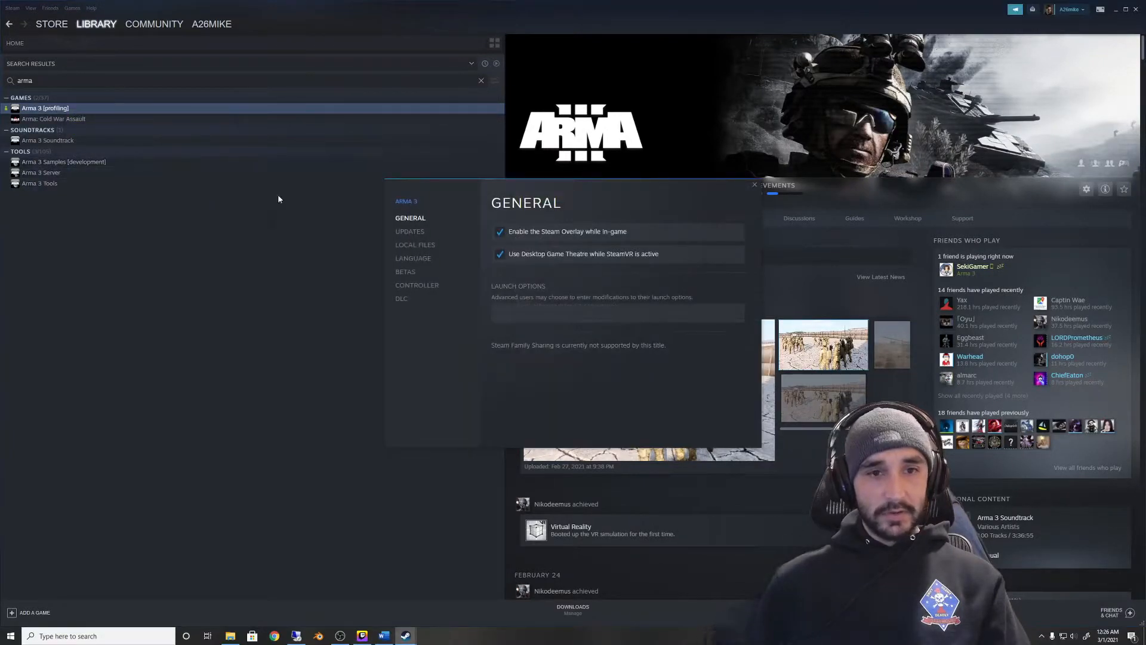
click(433, 272)
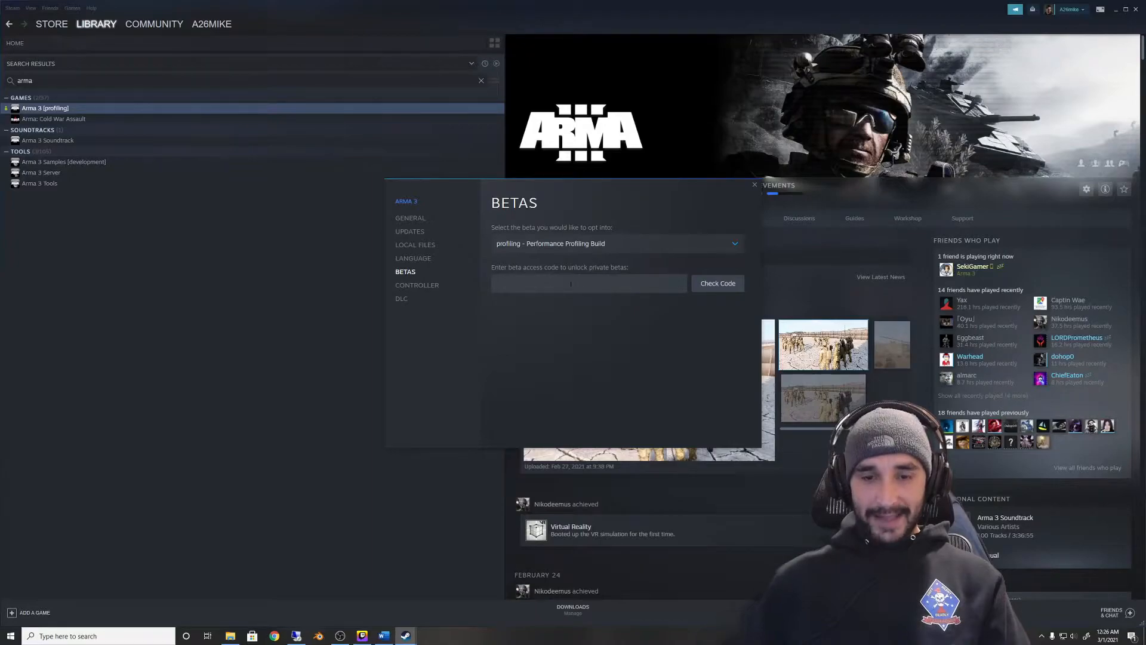
click(597, 248)
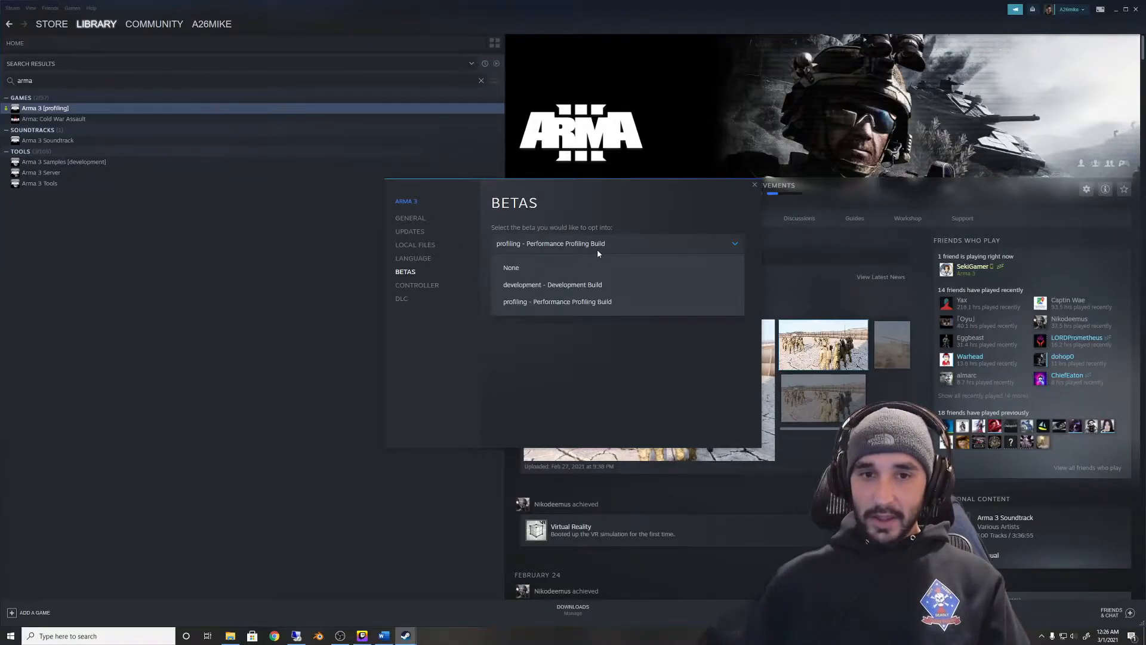
click(589, 302)
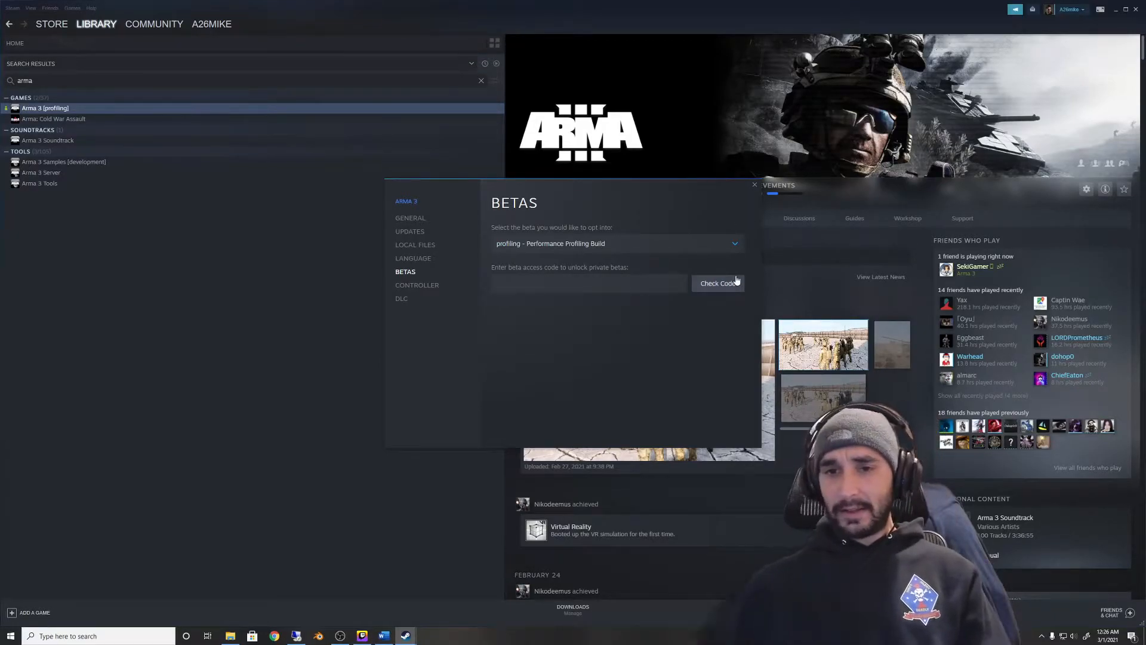
click(755, 186)
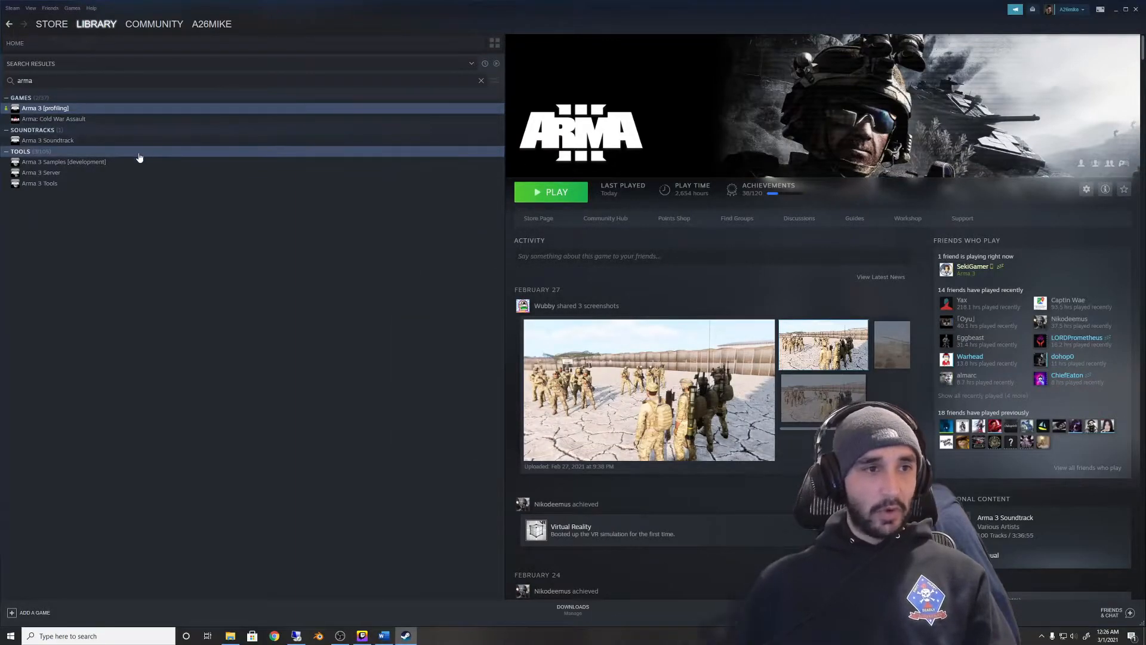
Install Arma 3 Tools under C:\Program Files (x86)\Steam with desktop and start menu shortcuts
click(56, 184)
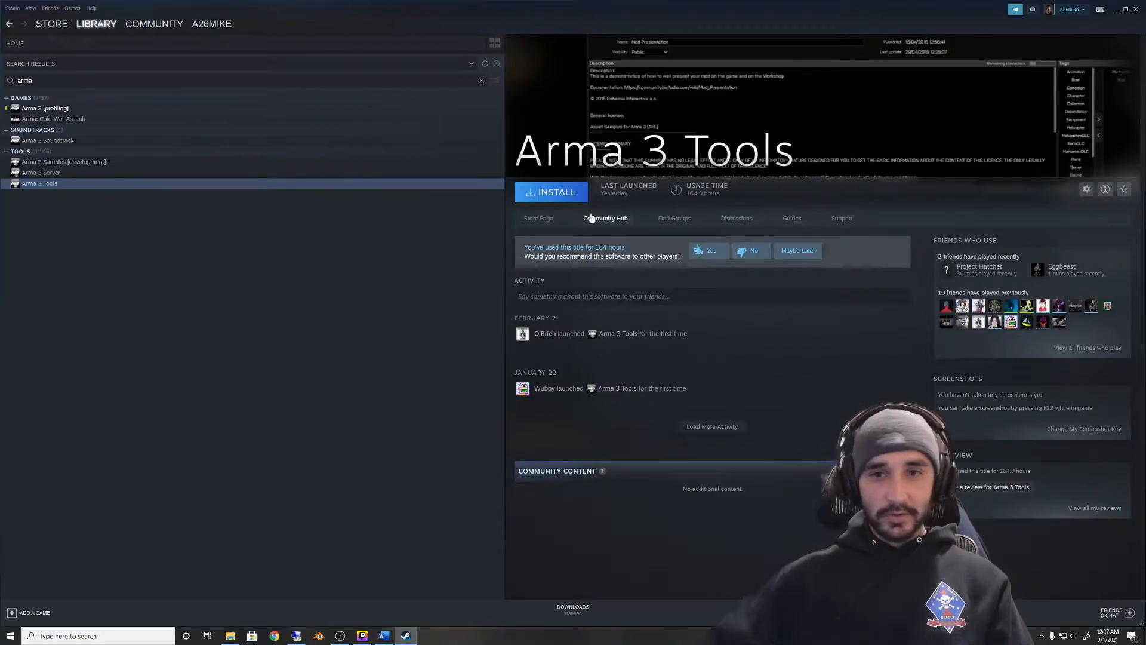
click(559, 195)
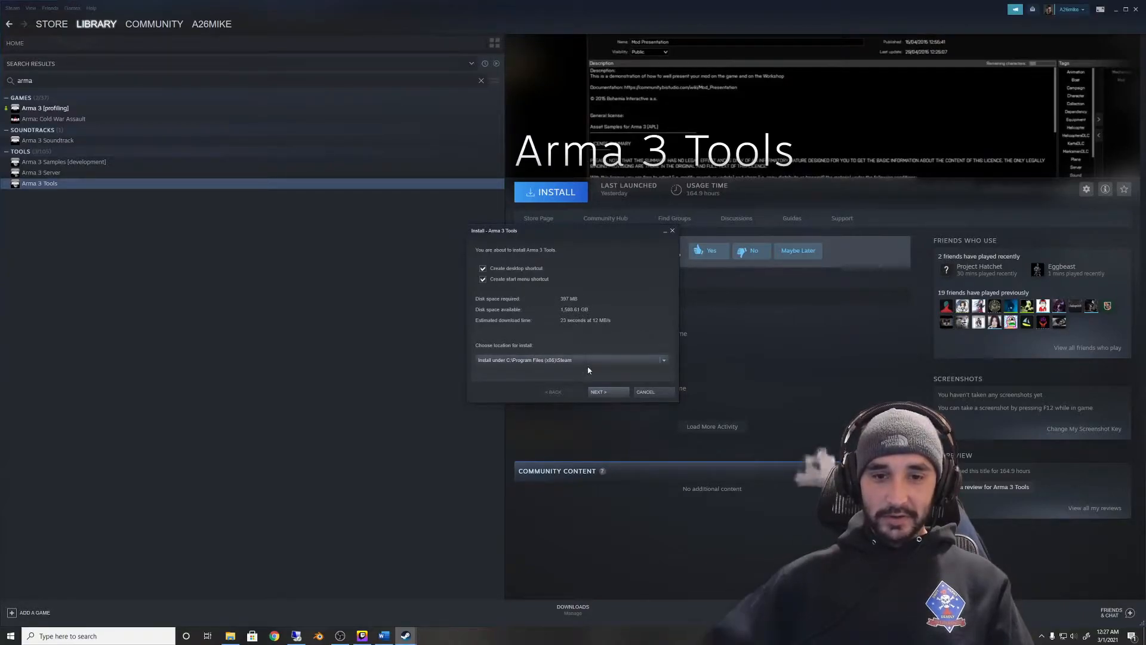
click(605, 392)
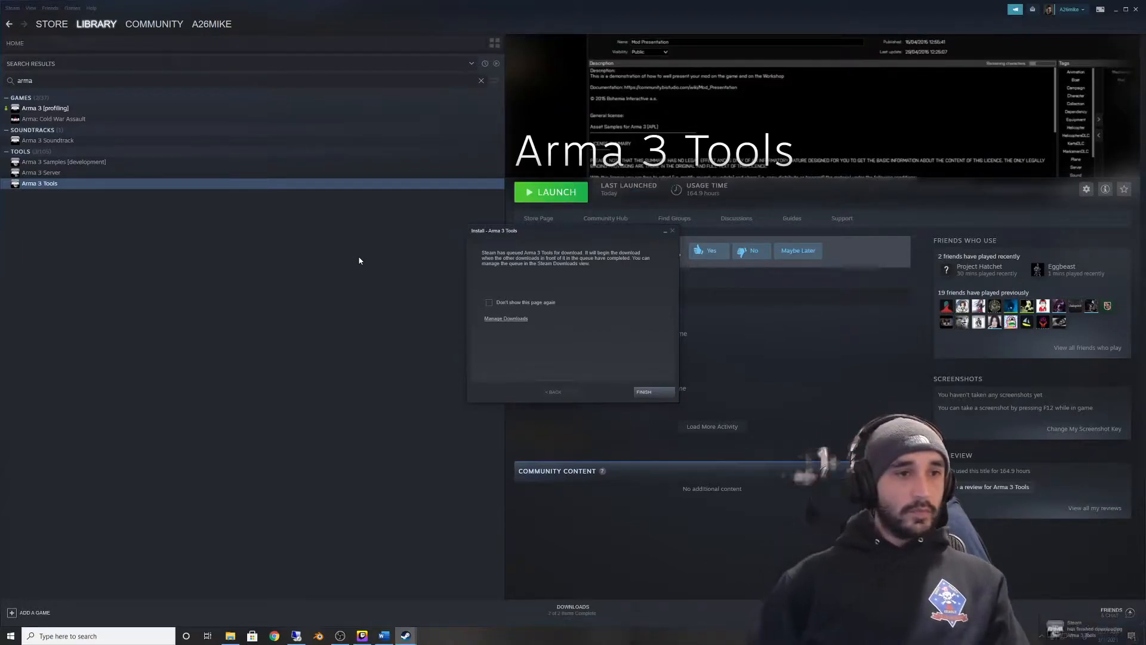
click(655, 395)
Launch Arma 3 Tools with the Play Arma 3 Tools option, and look at Addon Builder before closing it
click(533, 190)
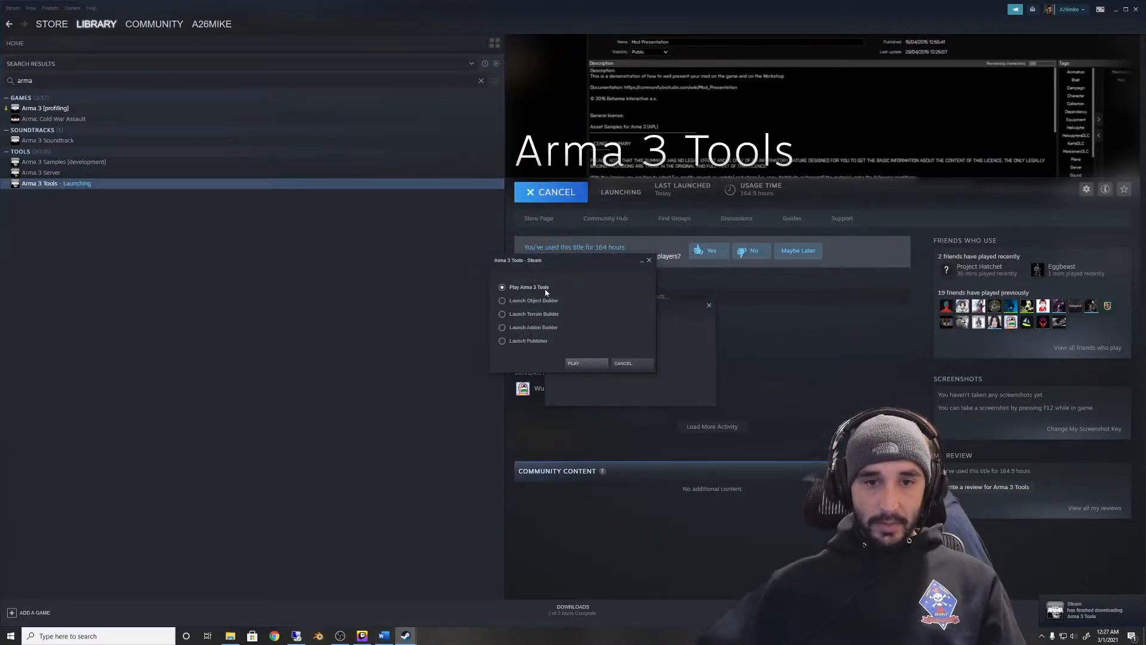
click(595, 361)
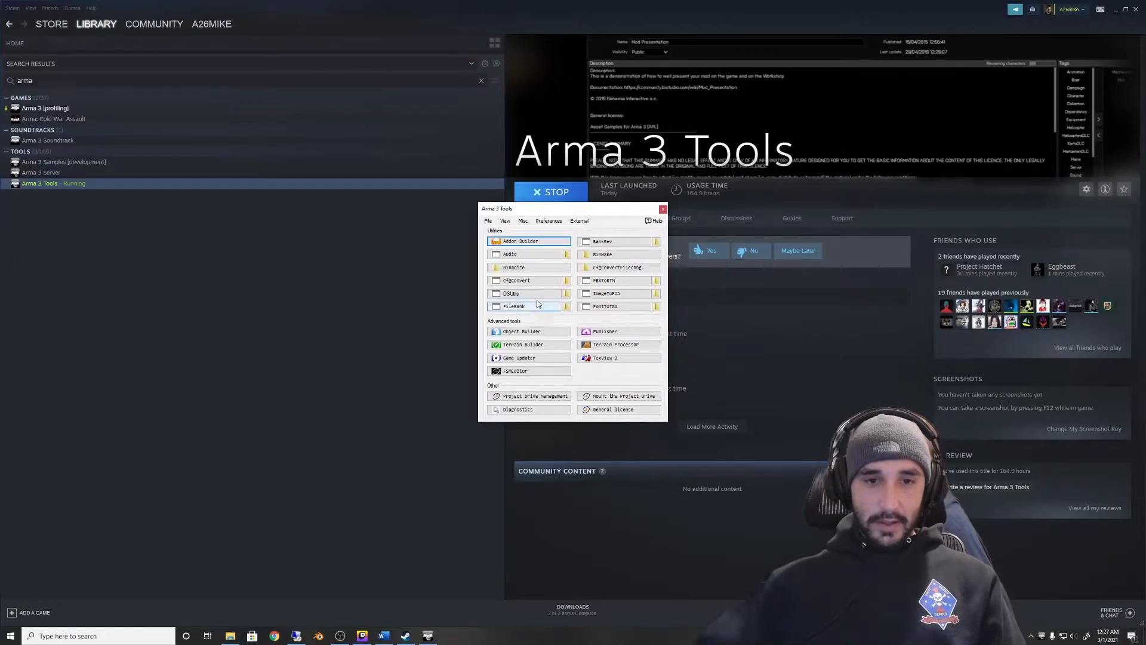
click(529, 242)
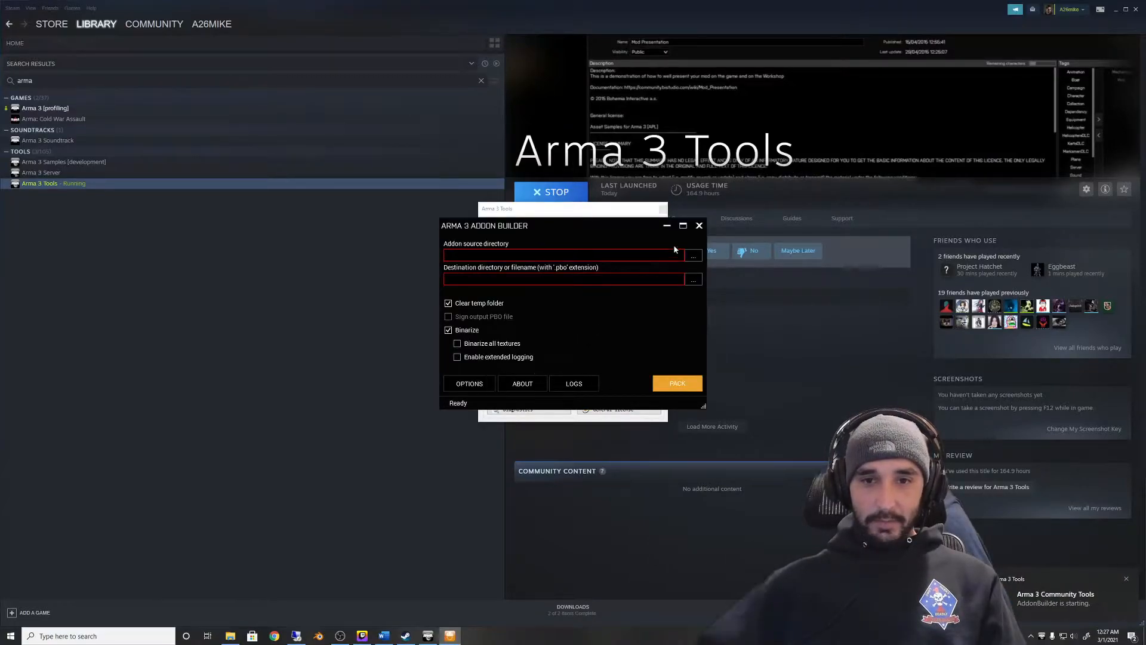
click(698, 227)
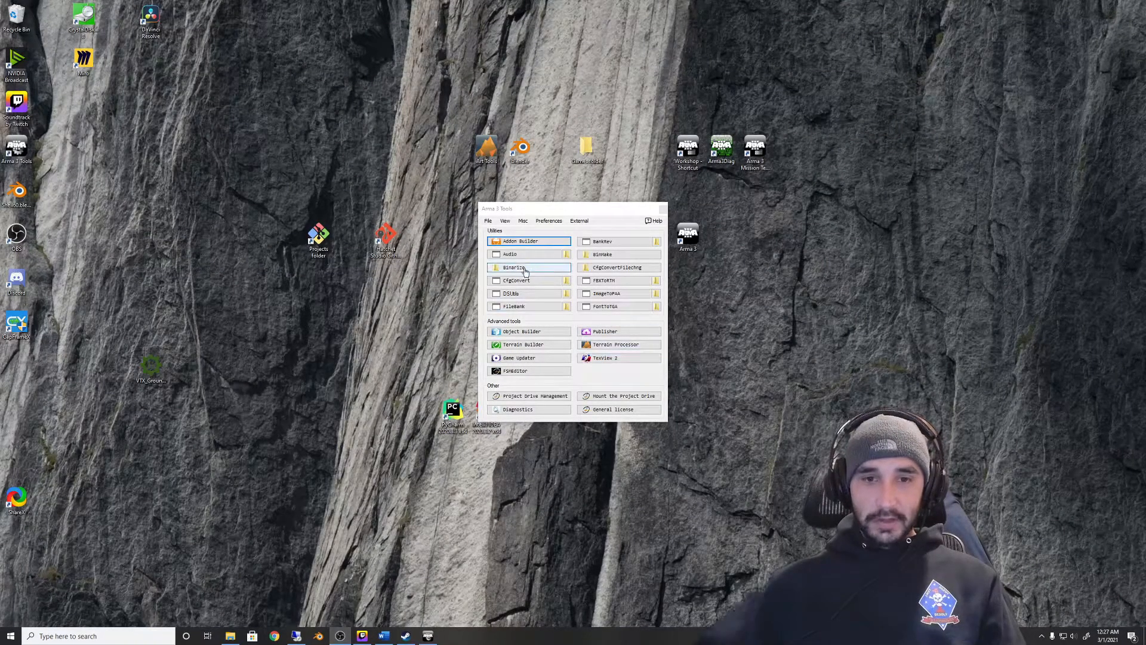
Check the Arma 3 directory path in the Arma 3 Tools options by browsing to arma3.exe, without registering any changes
click(551, 219)
click(551, 220)
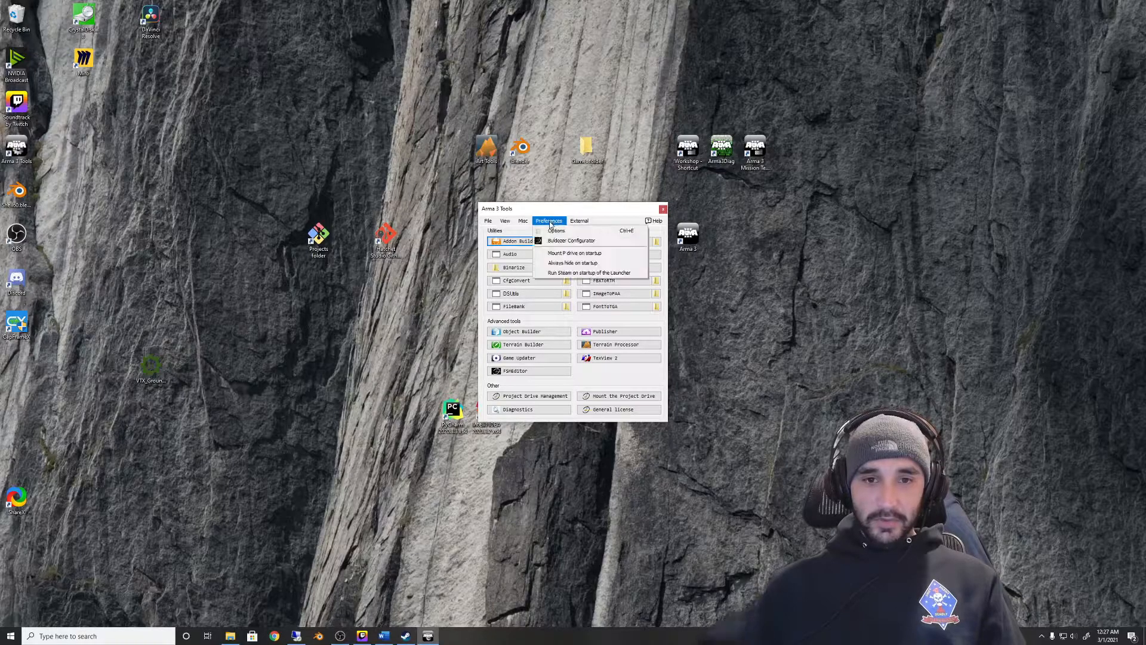
click(552, 231)
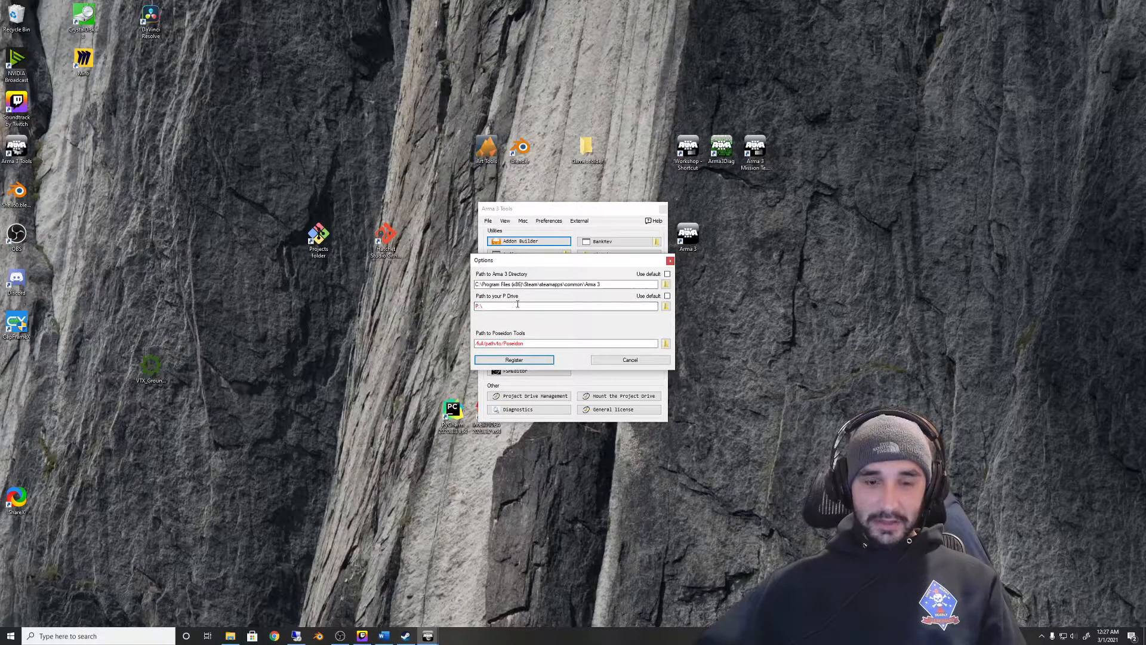
click(665, 285)
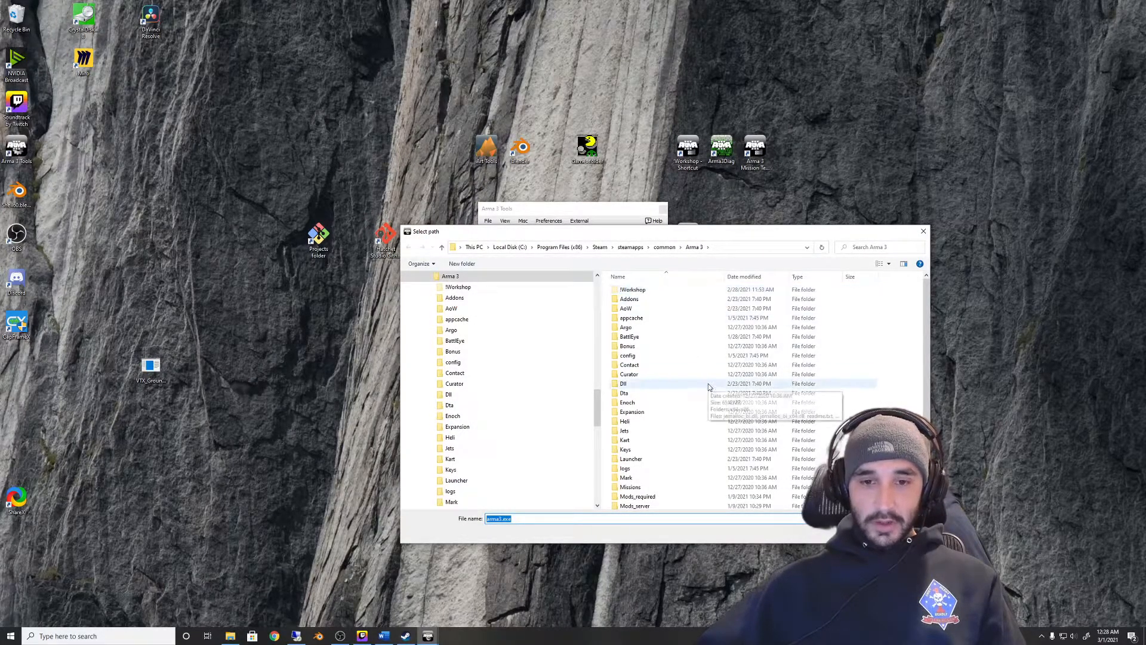
scroll(711, 385, down, 3)
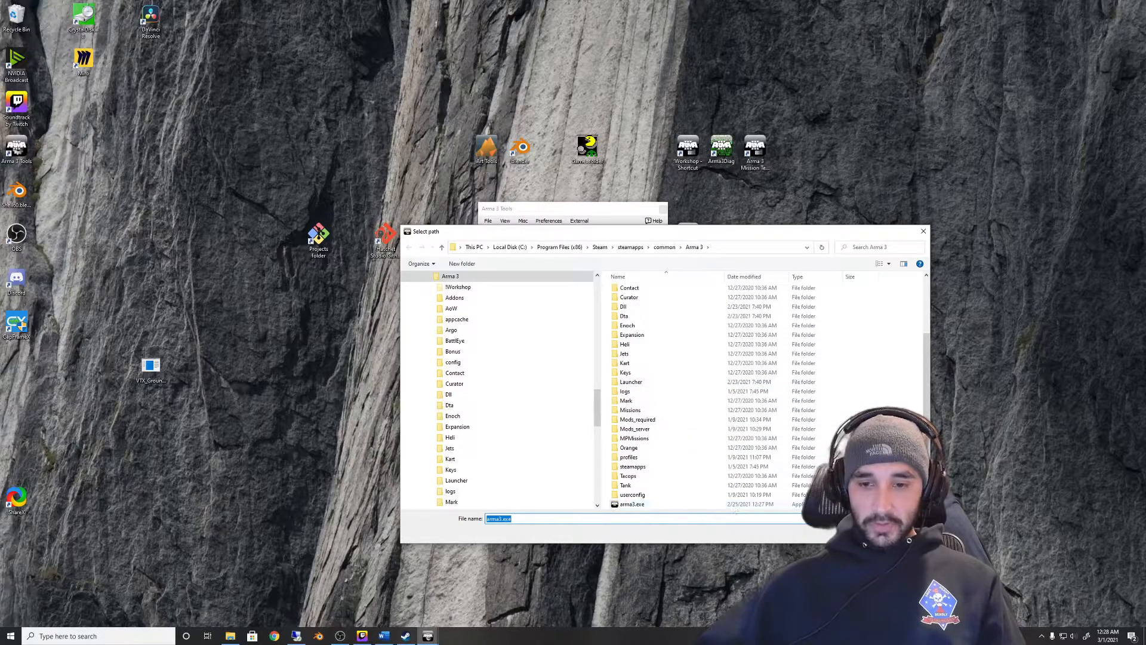
click(858, 532)
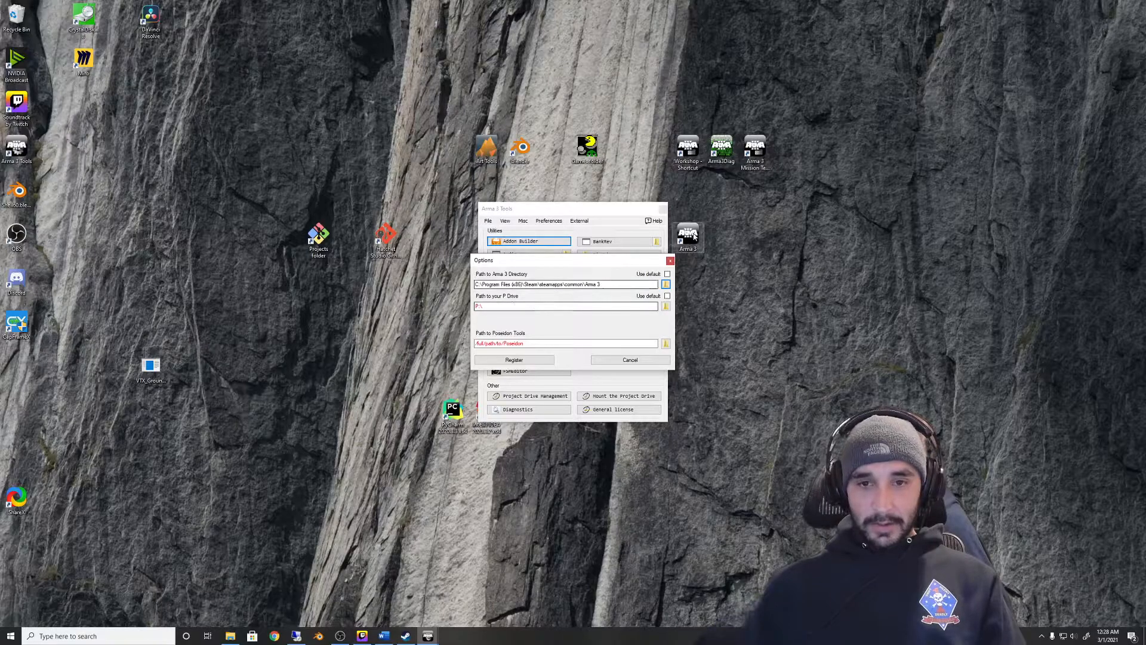
click(670, 261)
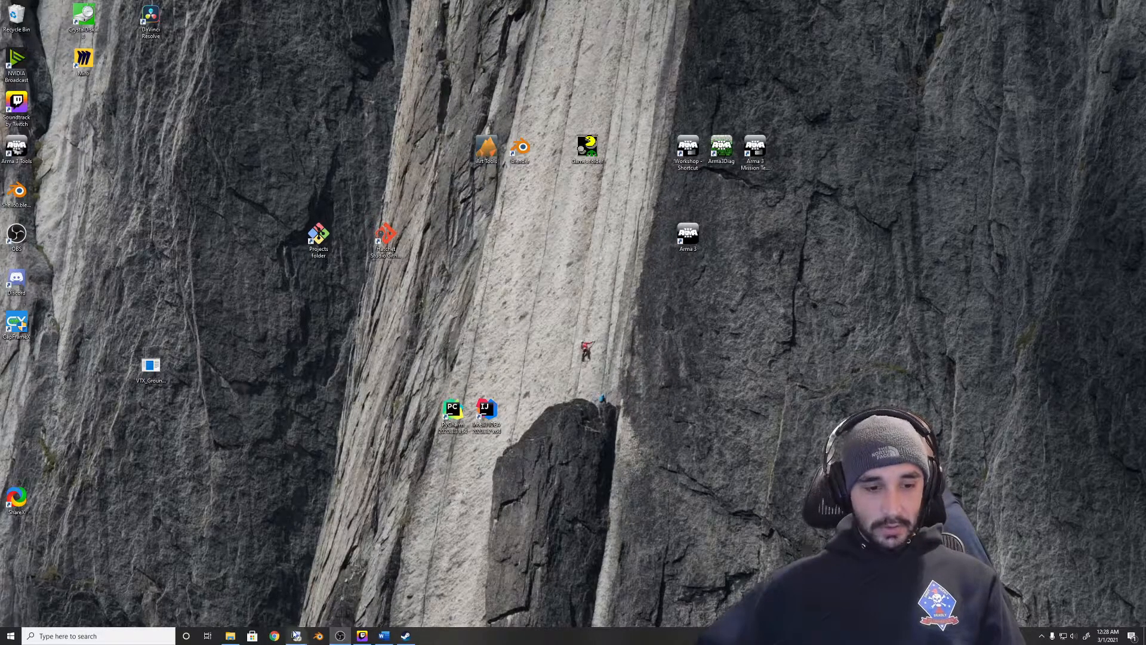
Switch to a maximized Chrome window, search the web for "mikero tools arma 3" and open the Mikero's Tools home page
click(276, 636)
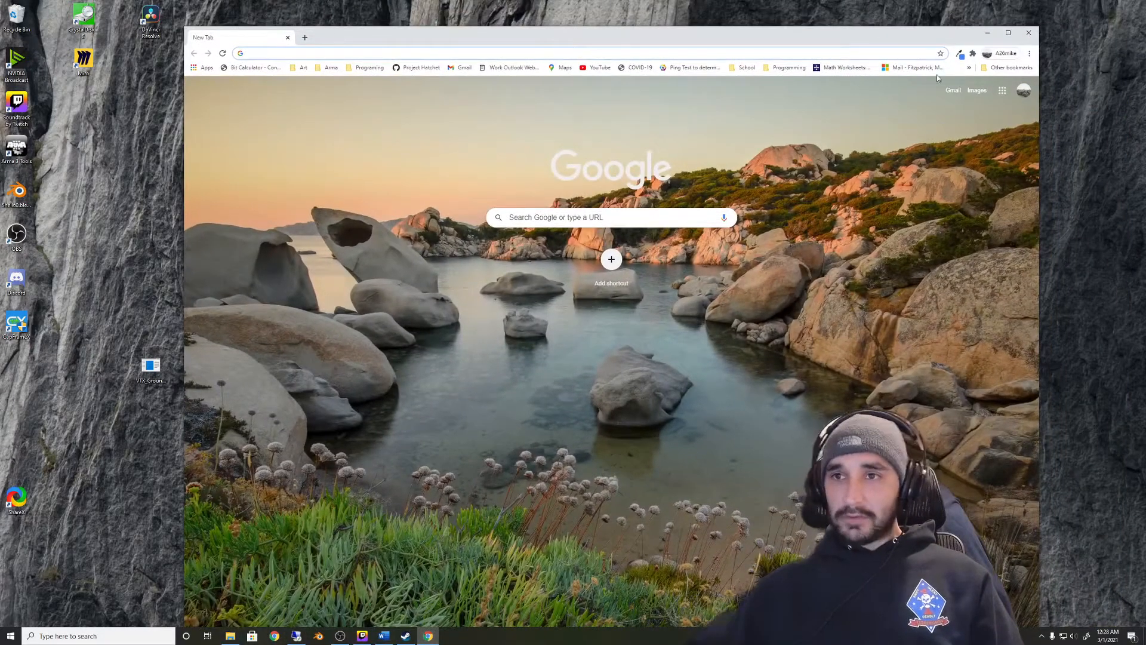
click(1009, 33)
click(200, 22)
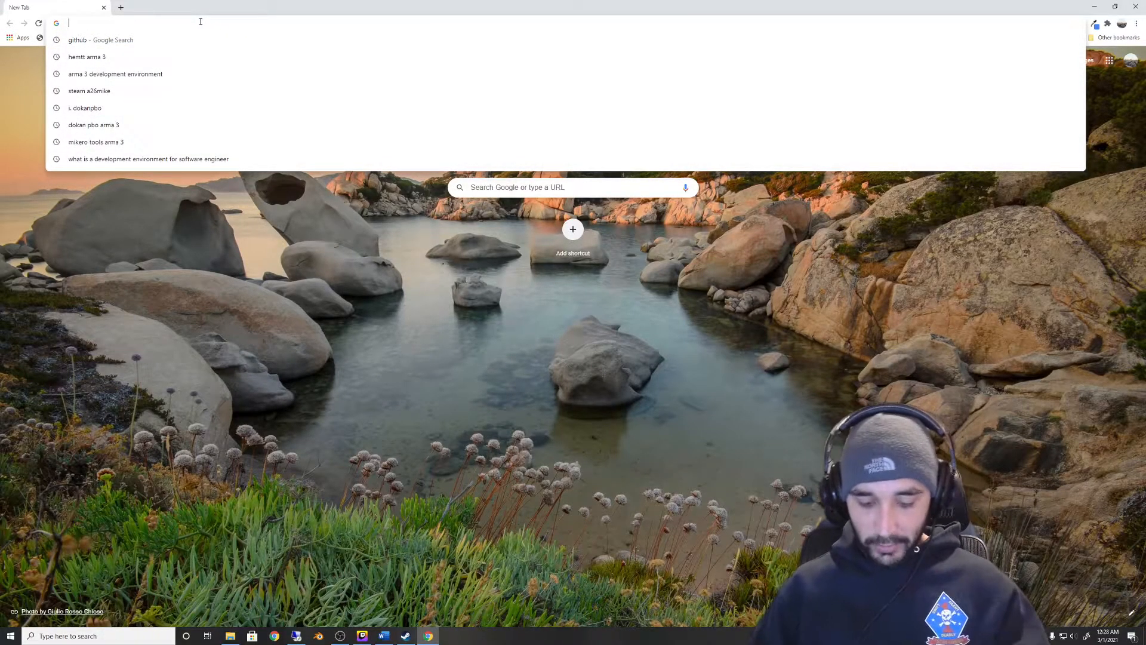
text(mikero tools)
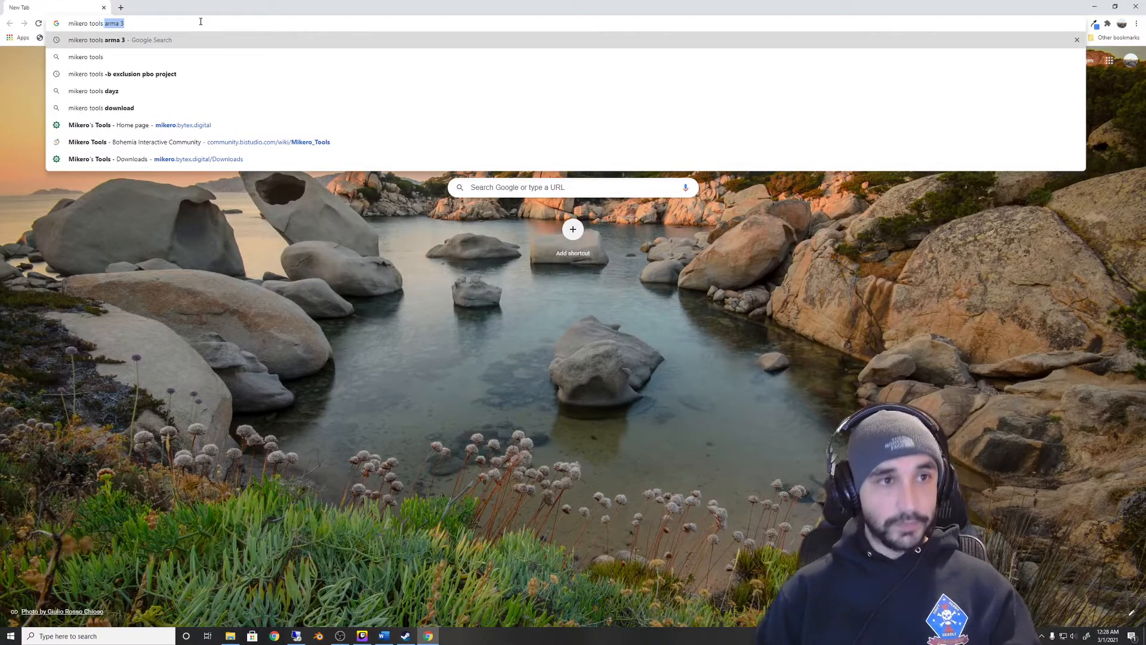
key(Return)
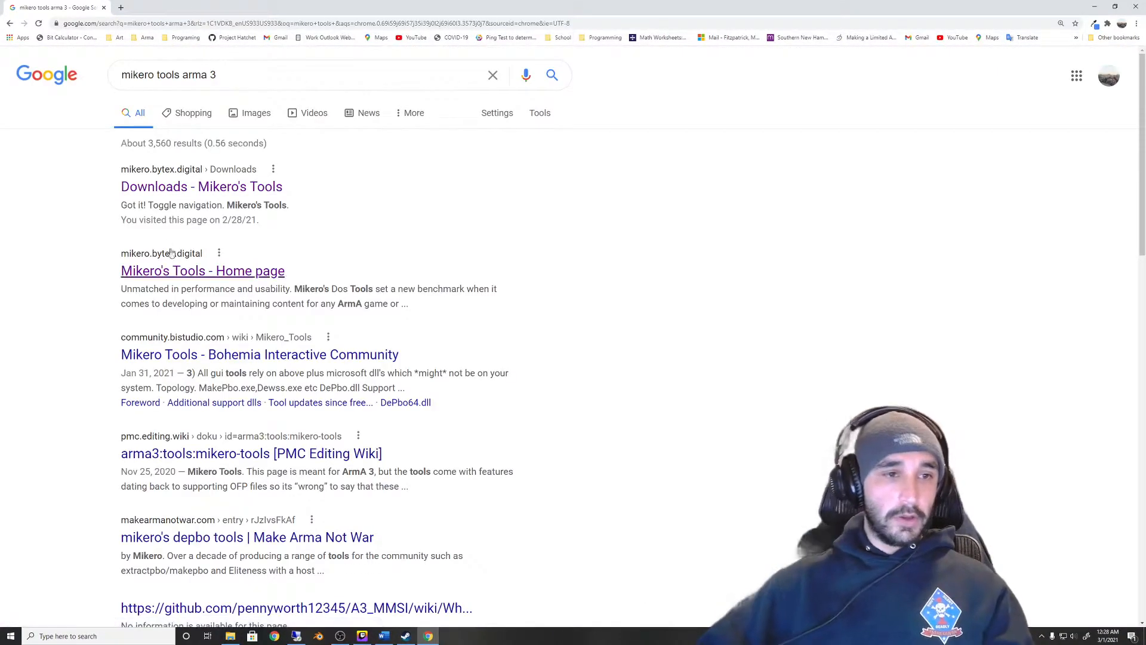
click(239, 272)
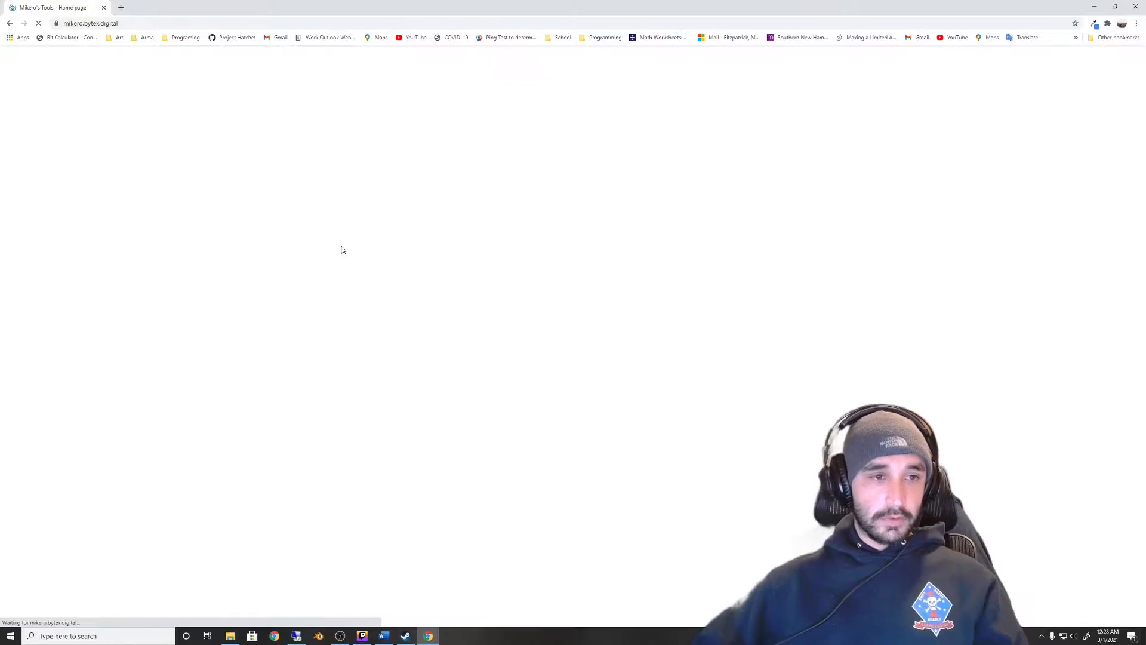
scroll(363, 328, down, 2)
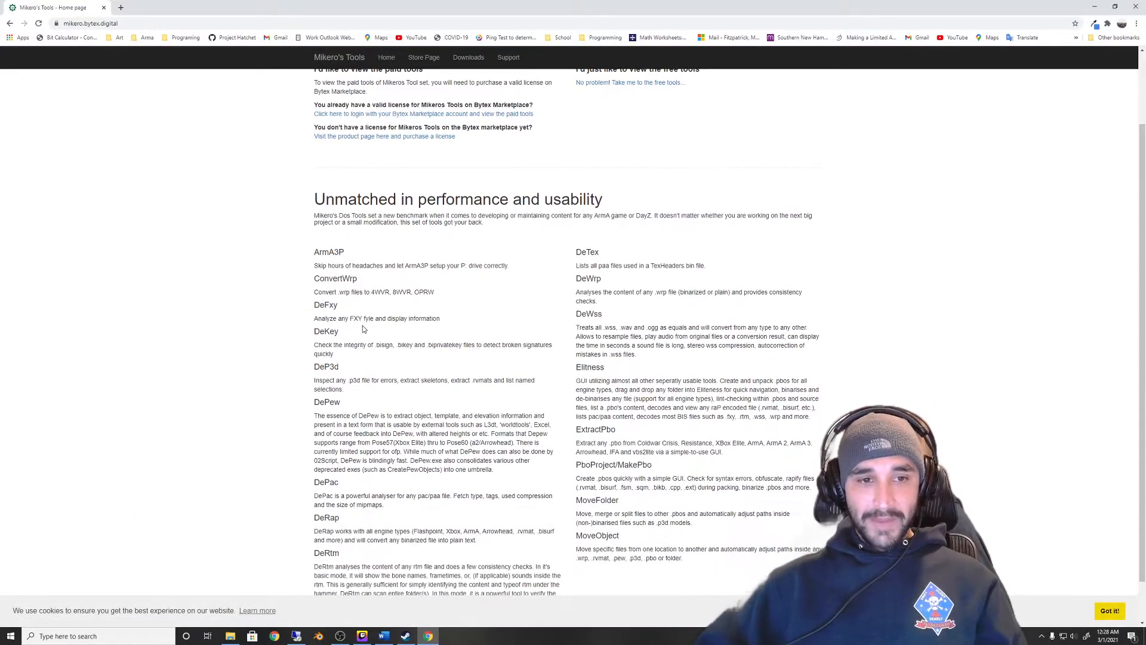
scroll(356, 310, up, 2)
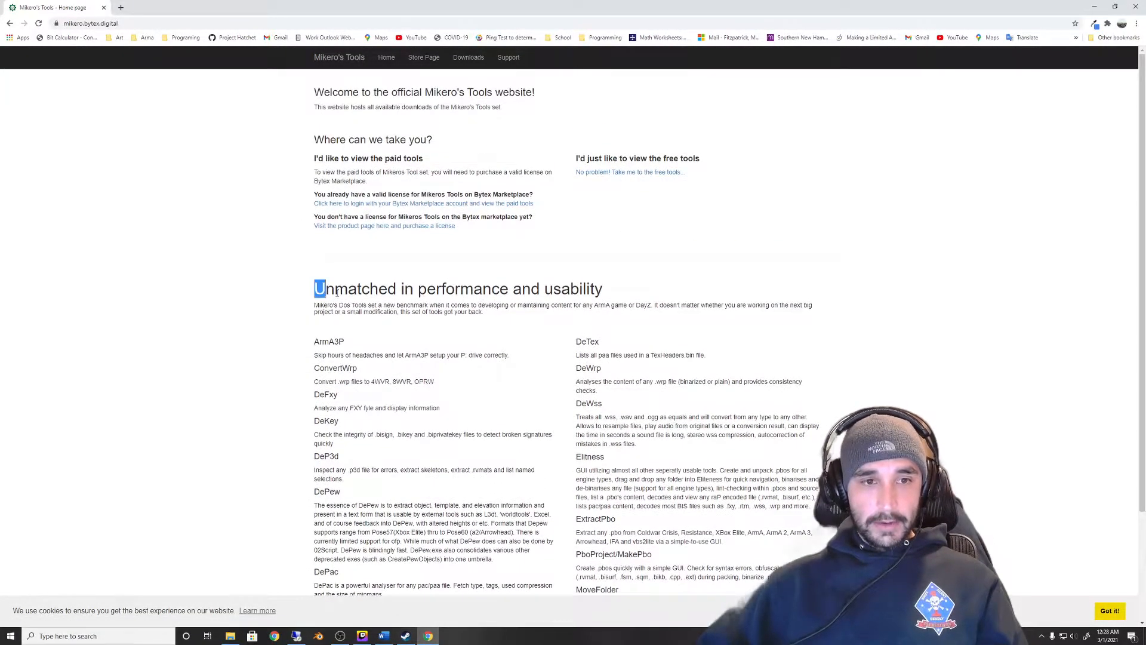
Go to the free tools downloads on the Mikero's Tools site and download Mikero AIO Install.exe
drag(337, 292, 676, 500)
scroll(680, 444, up, 3)
click(666, 273)
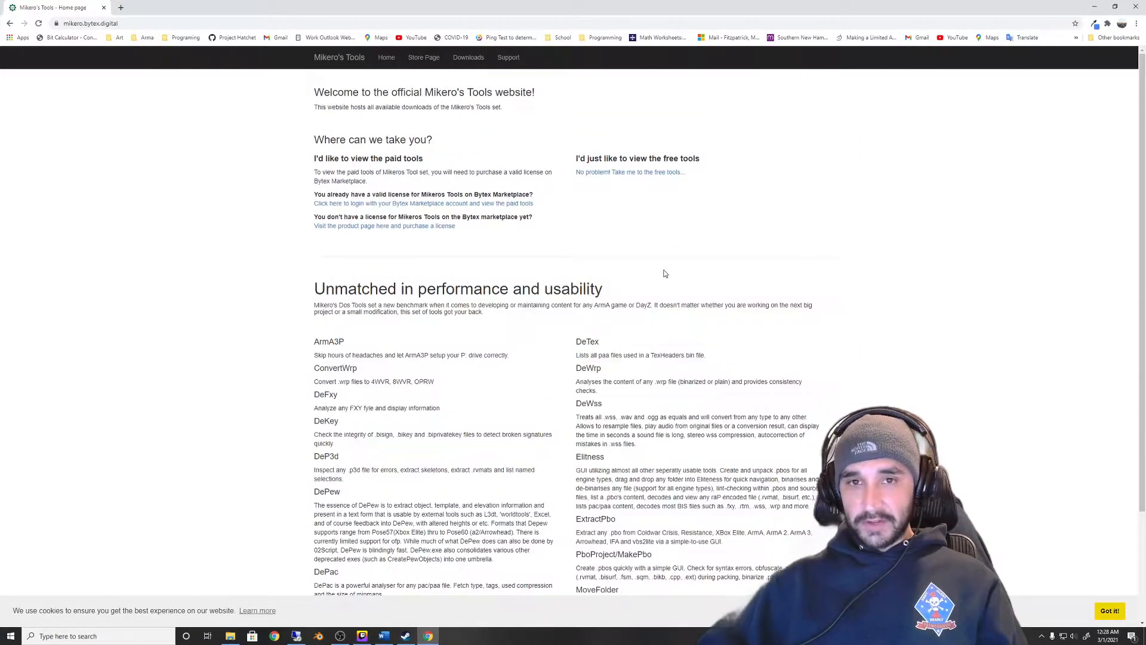
click(627, 173)
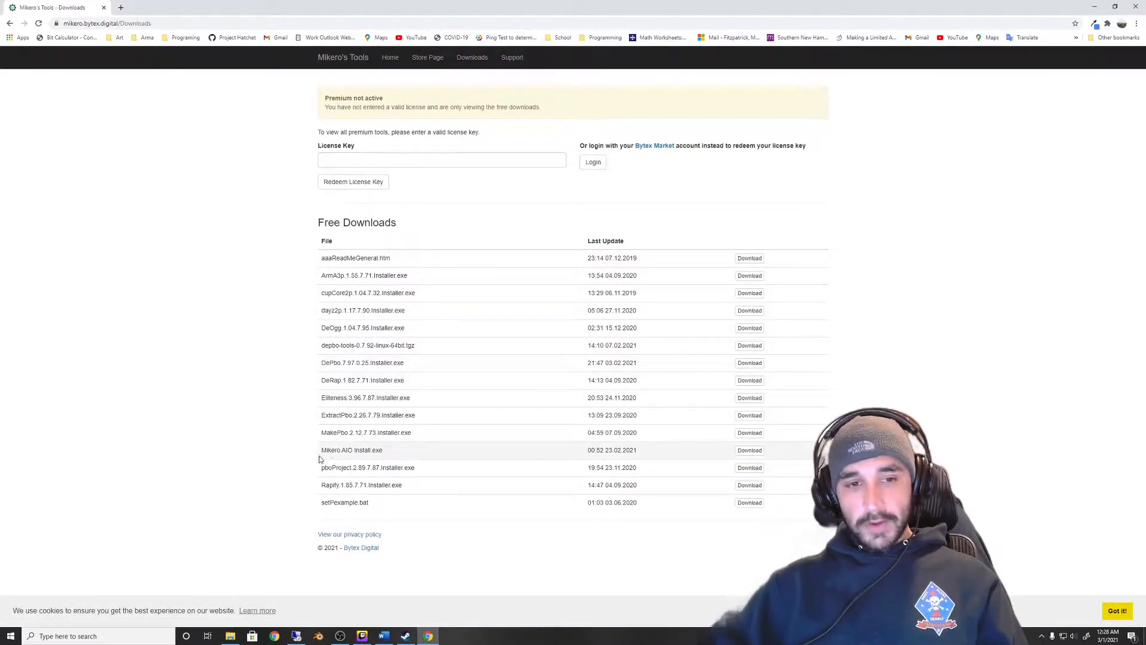
drag(317, 457, 356, 453)
click(341, 452)
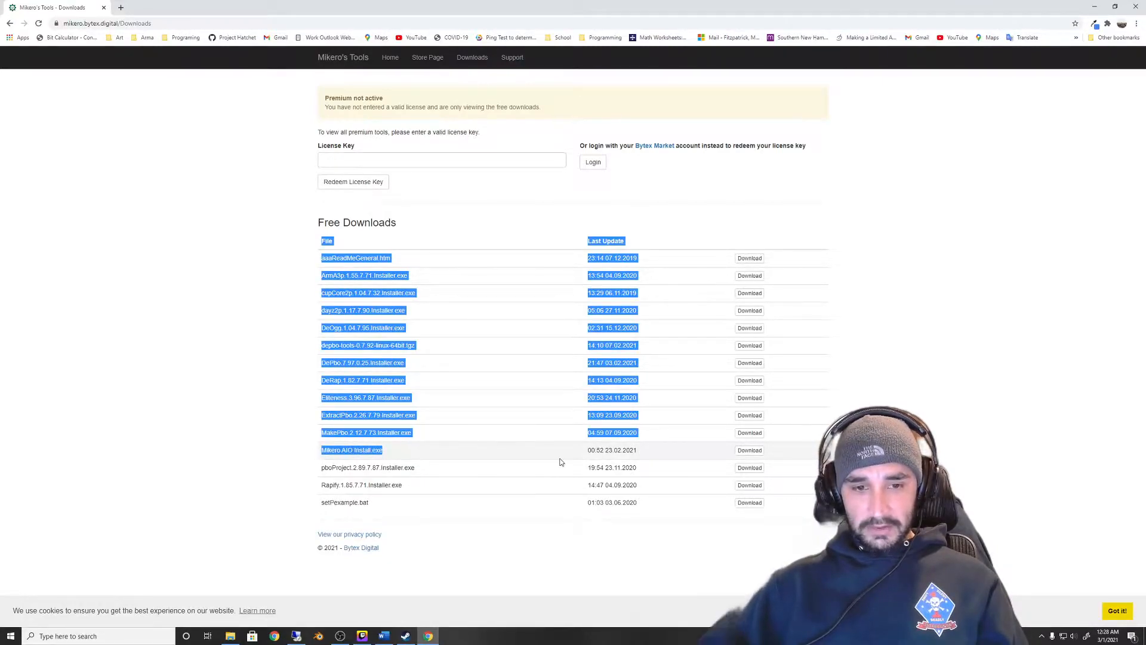
drag(583, 453, 624, 452)
click(643, 454)
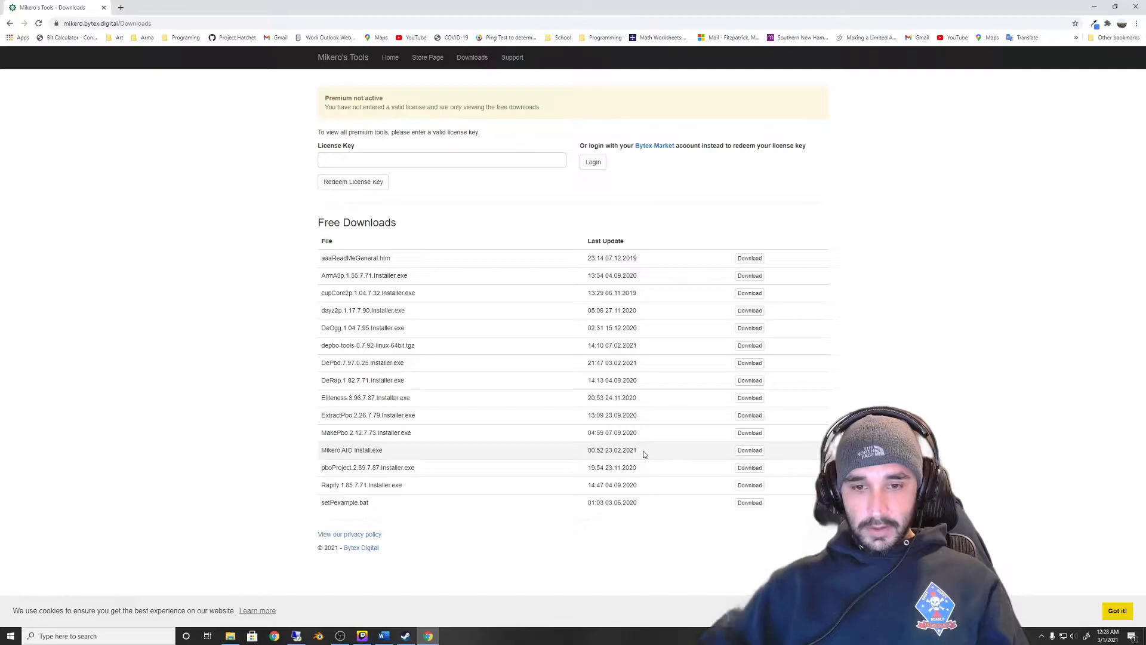
click(750, 453)
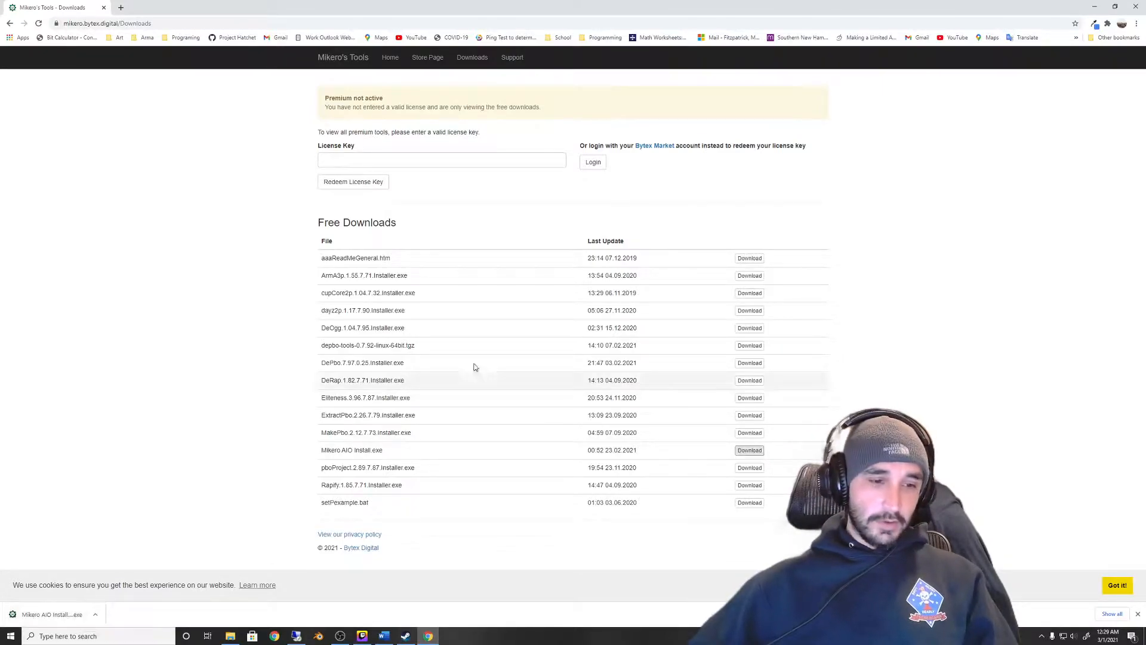
Put the Chrome window away and open the Downloads folder in File Explorer
click(1120, 10)
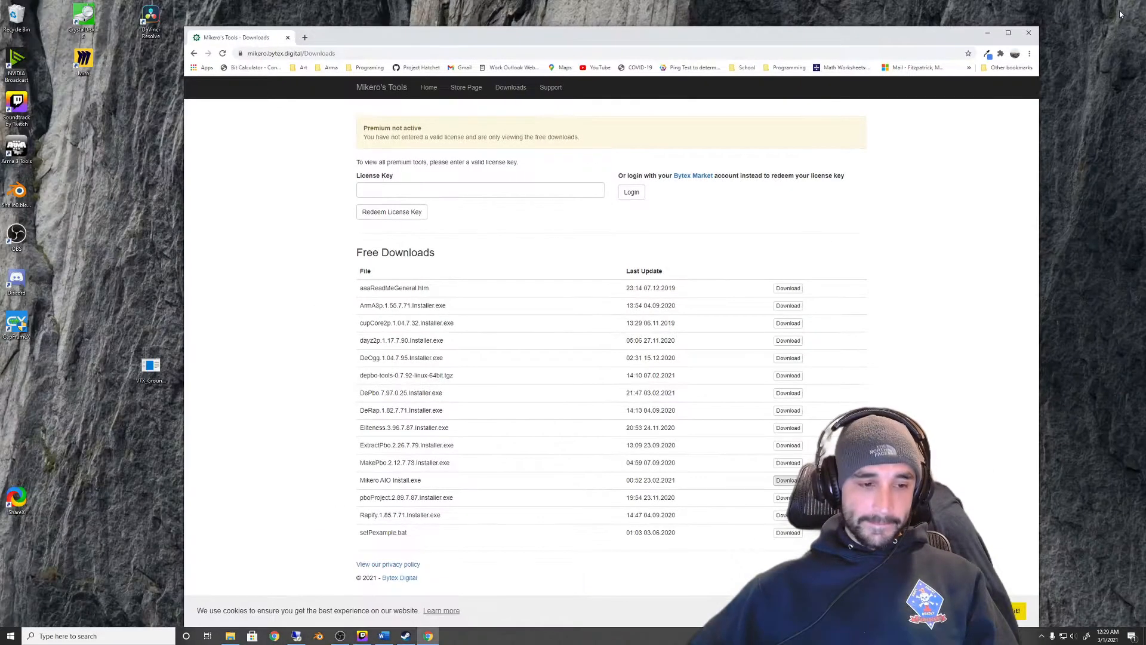
click(988, 39)
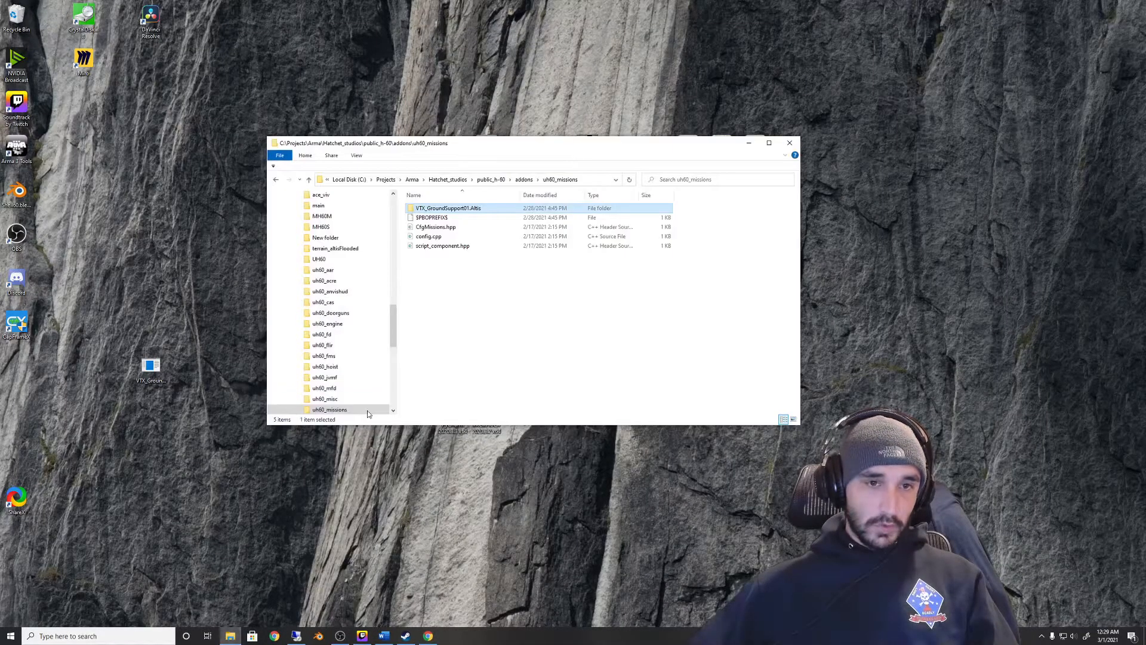
scroll(346, 361, up, 3)
scroll(314, 263, up, 10)
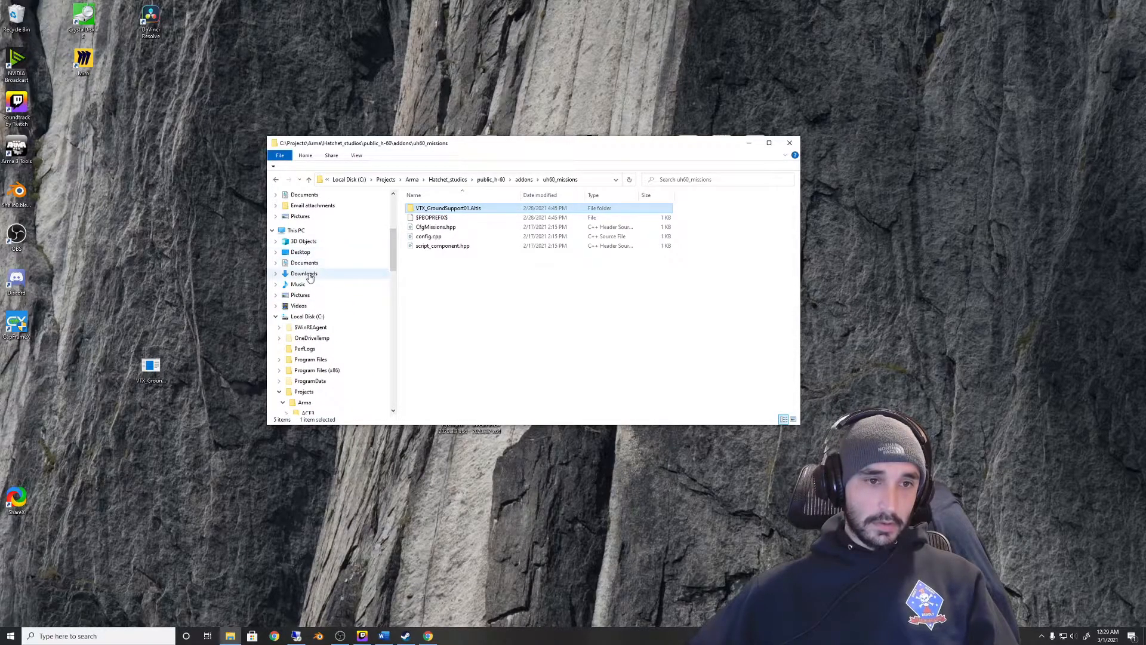
click(308, 275)
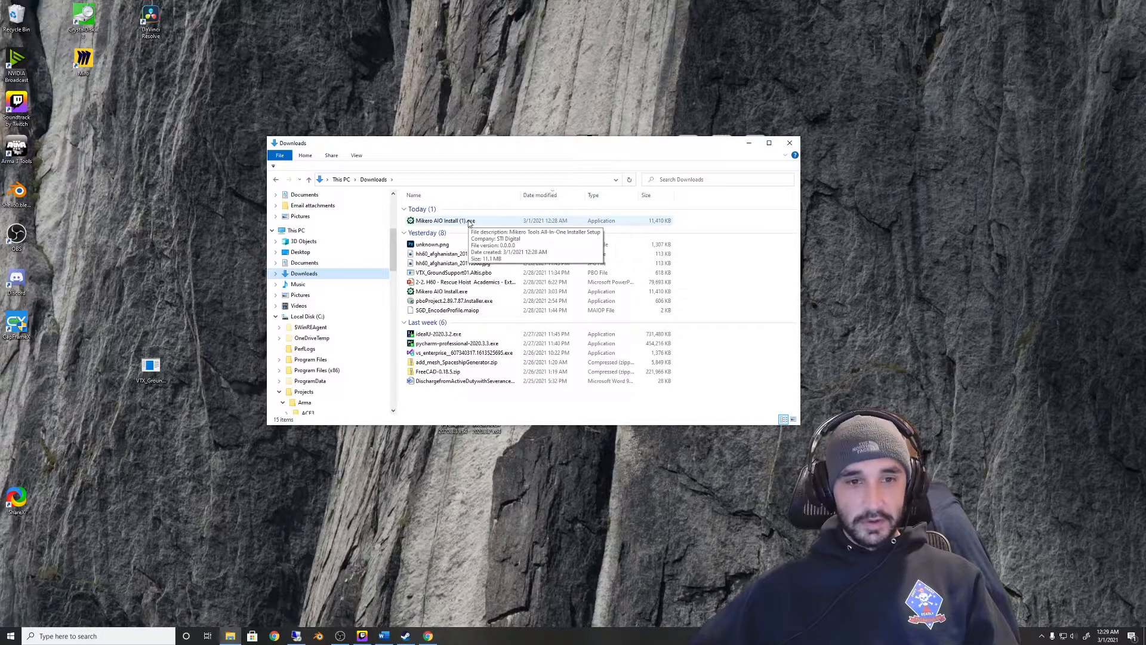
Run Mikero AIO Install (1).exe despite the SmartScreen block and choose English as the setup language
double_click(469, 222)
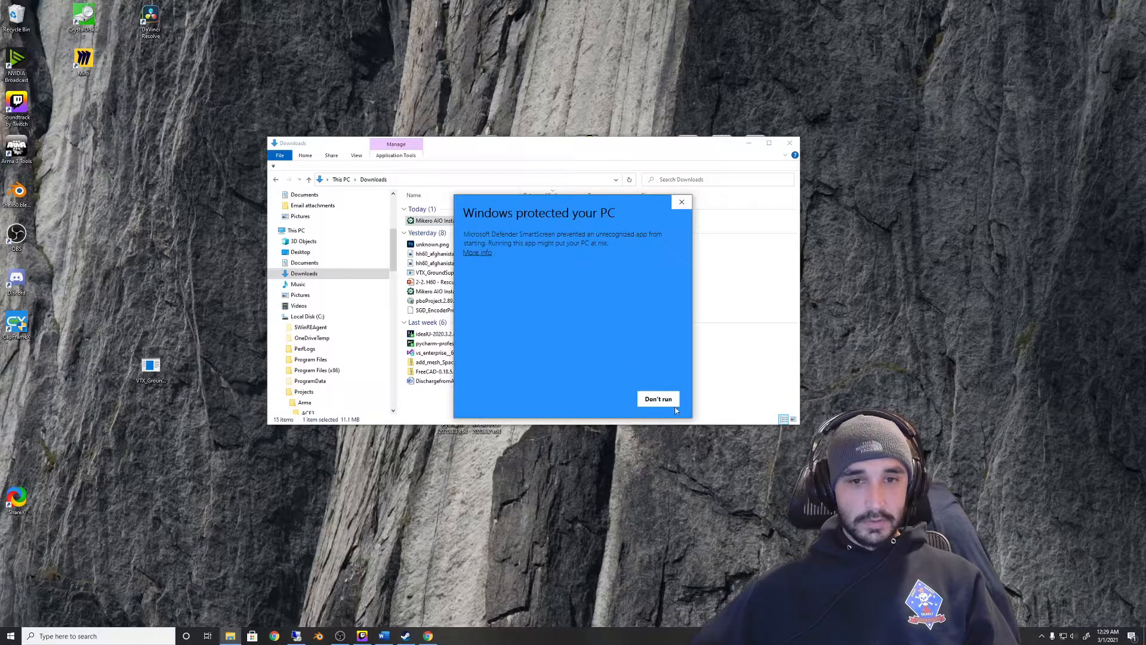
click(486, 254)
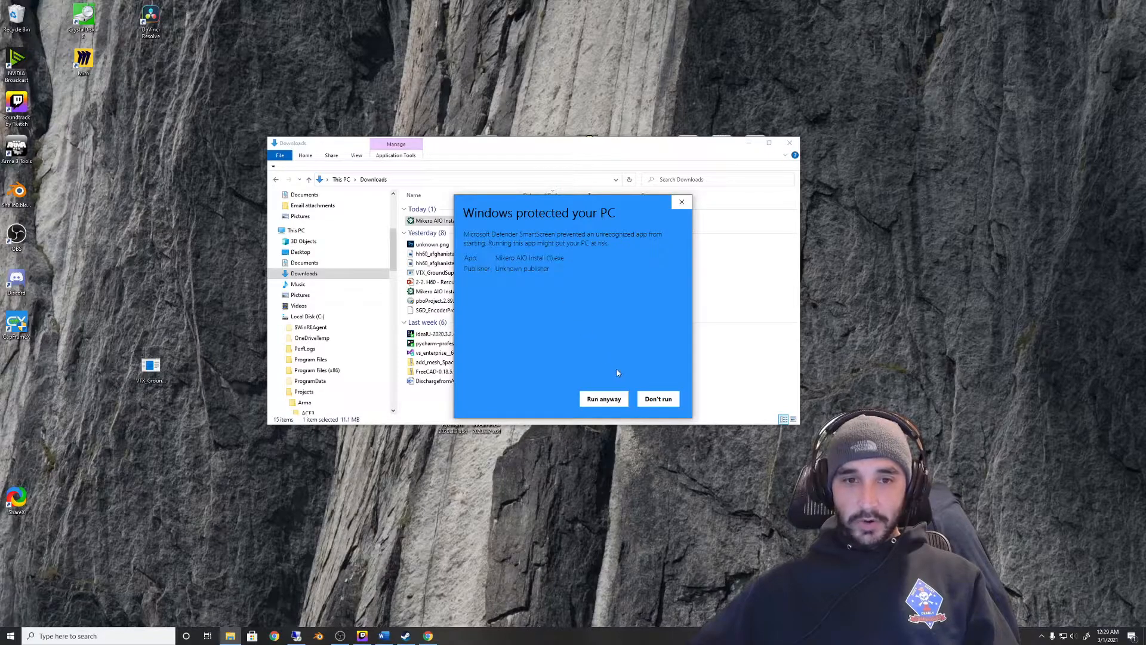
click(606, 398)
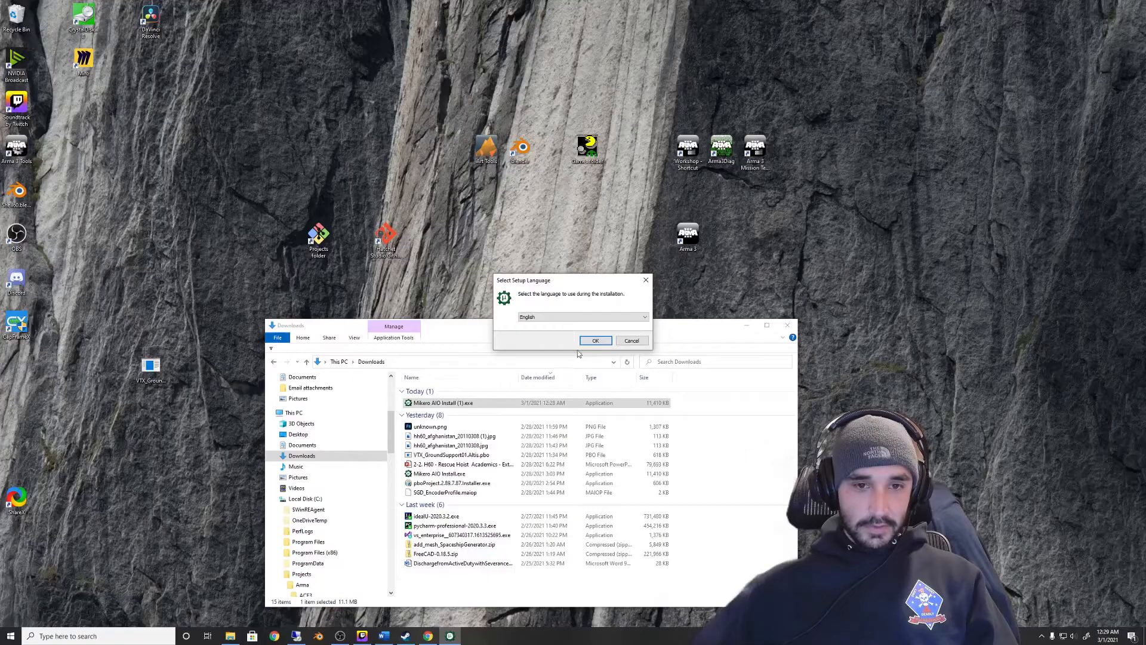
click(591, 338)
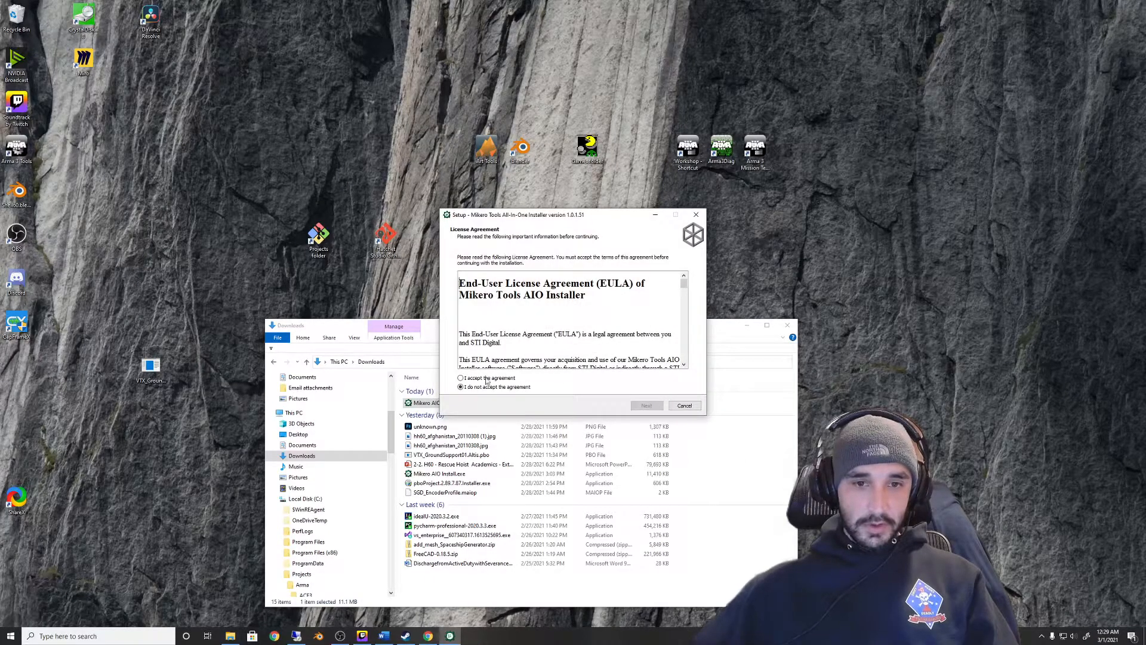
Accept the license, install Mikero Tools All-In-One Installer to its default folder with a desktop shortcut, and launch it
click(466, 380)
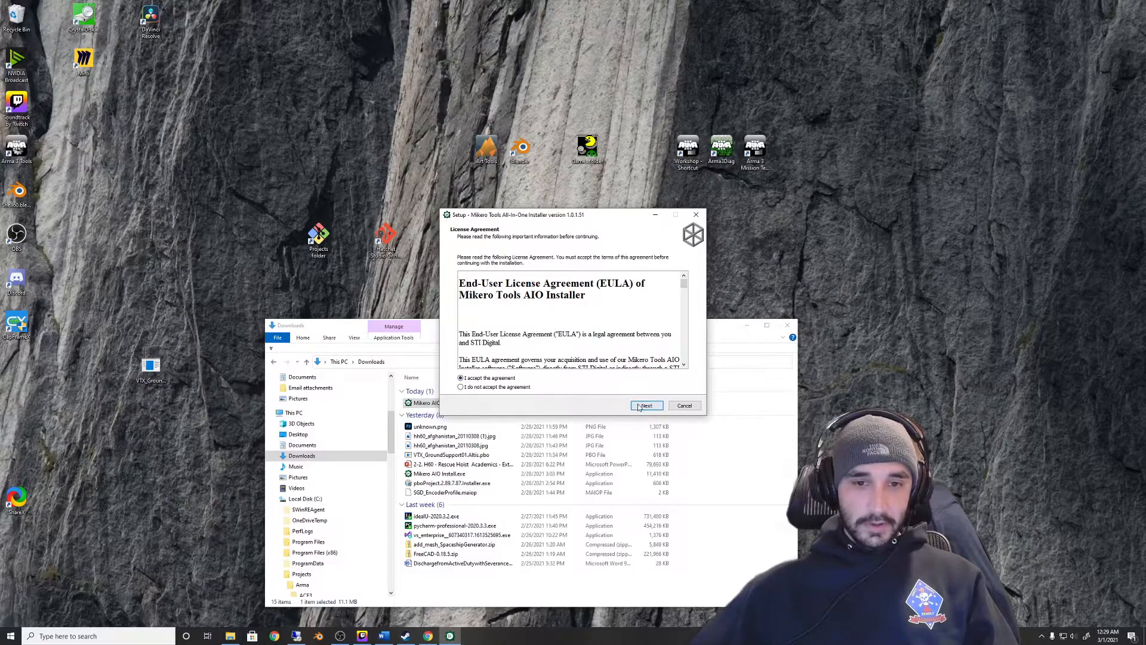
click(639, 406)
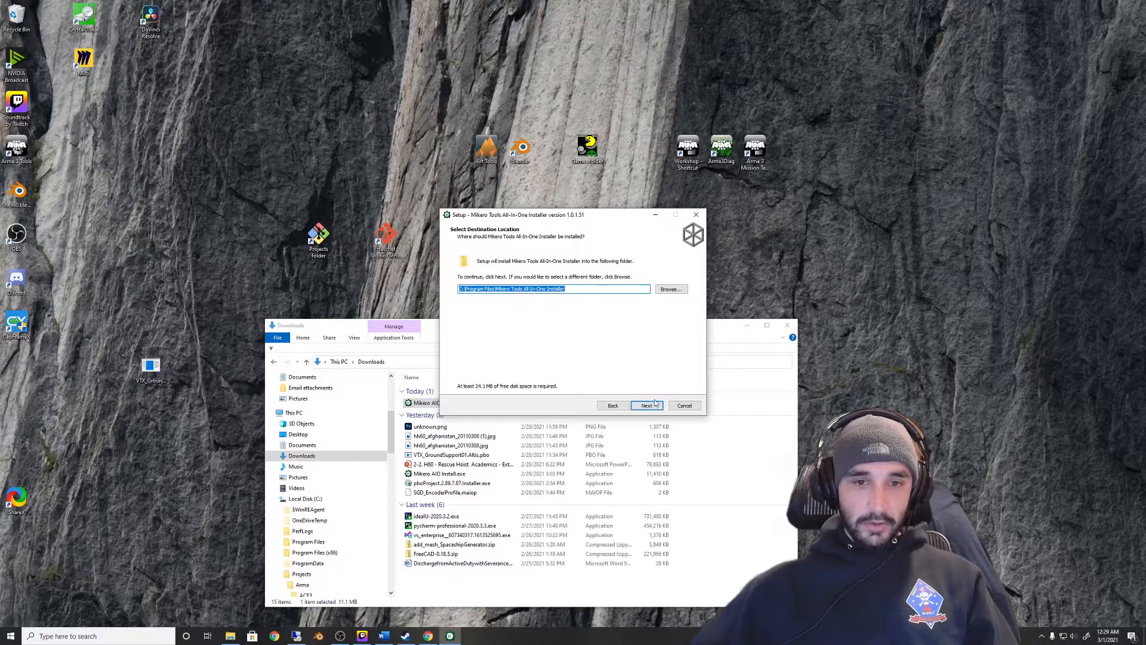
click(648, 406)
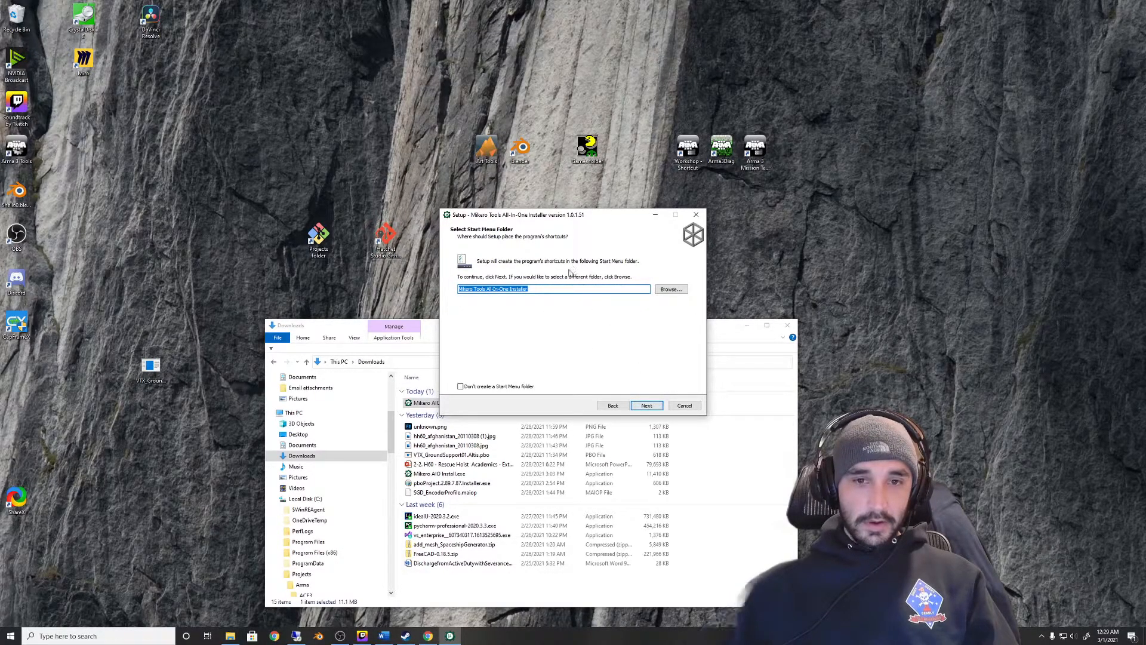
click(645, 406)
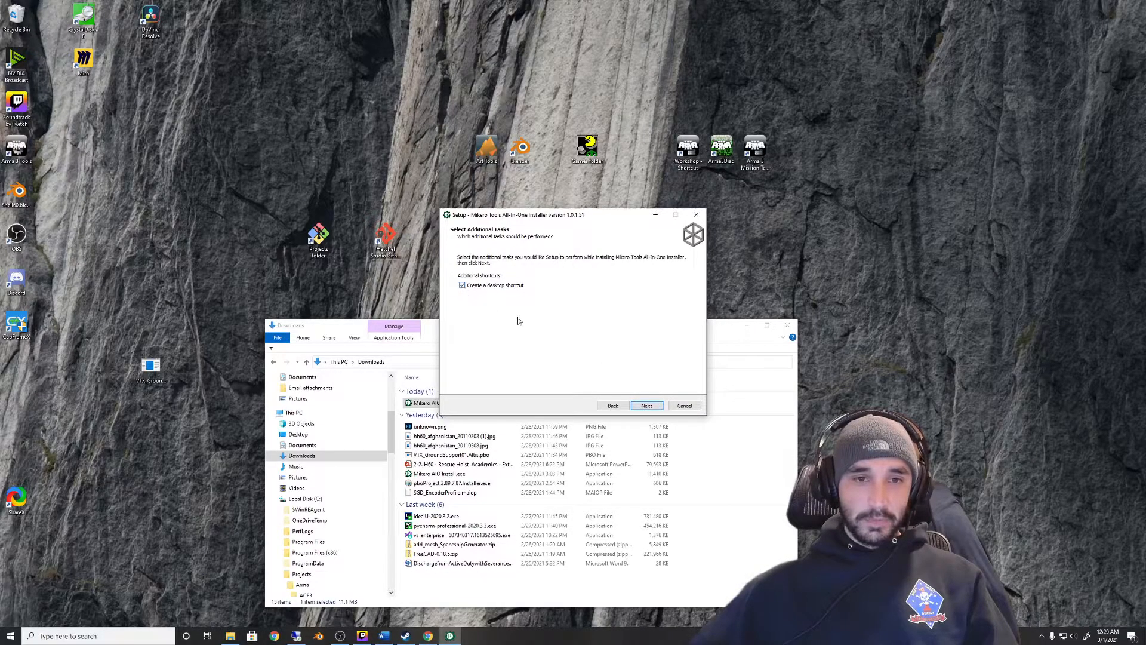
click(650, 407)
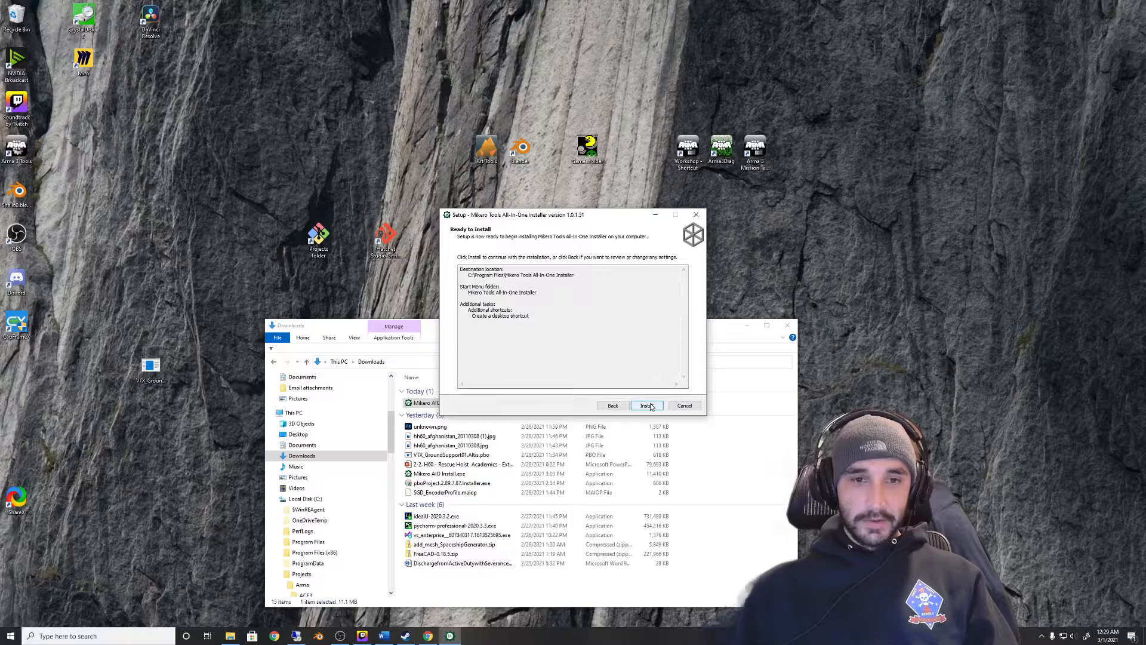
click(651, 407)
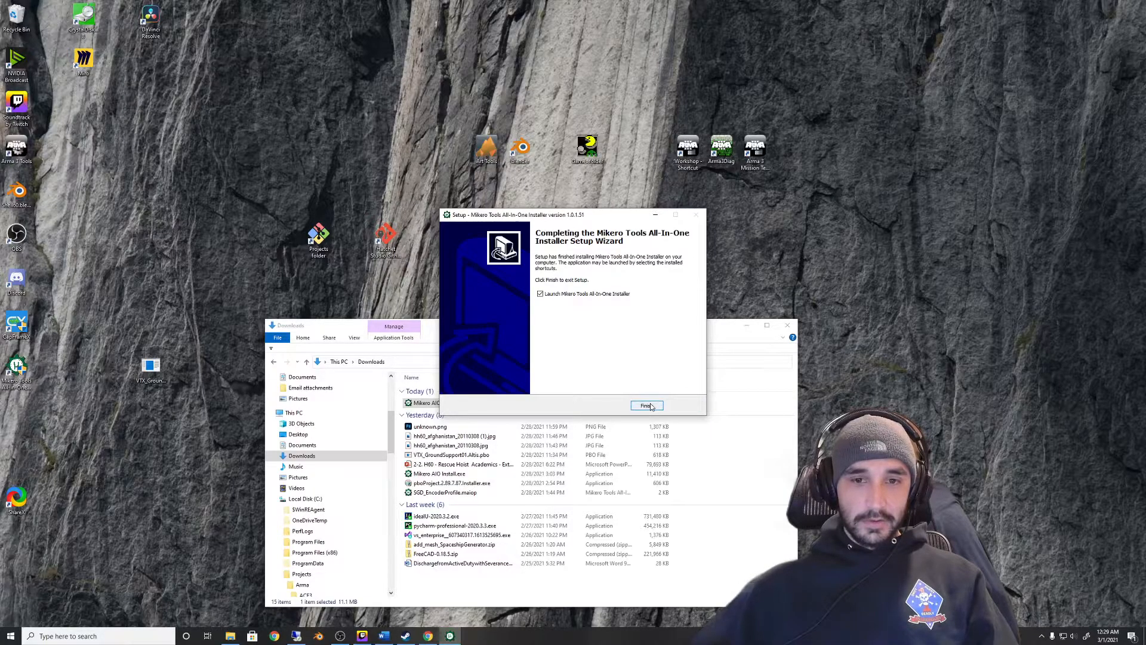
click(651, 406)
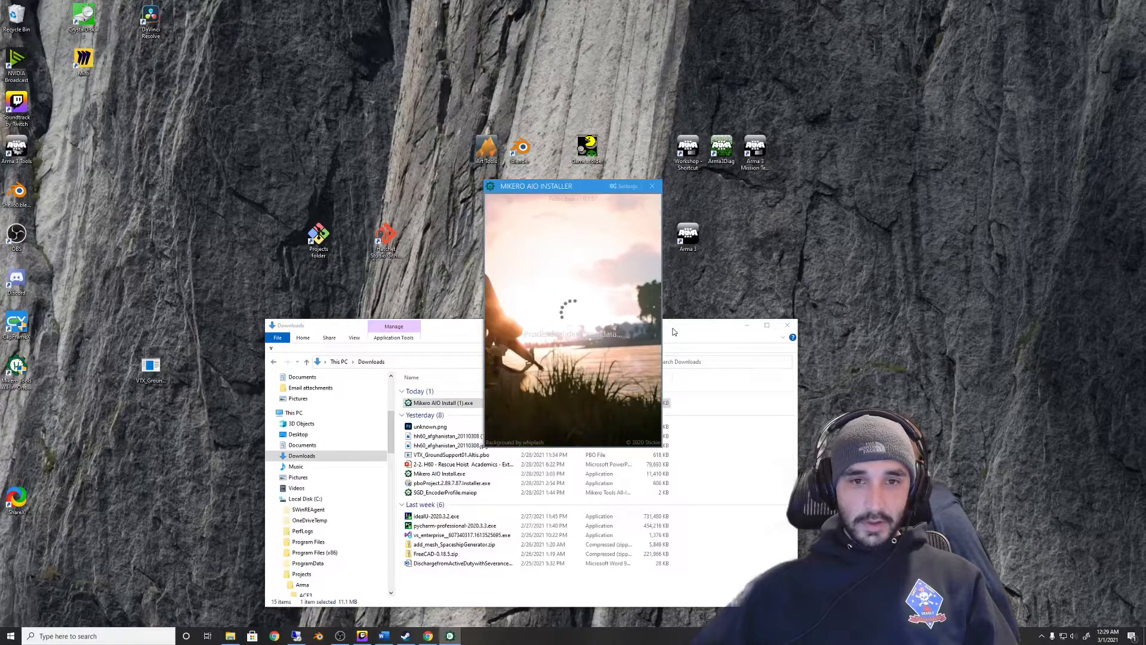
Move the Mikero AIO Installer and Downloads windows apart, and look at the installer's license settings
drag(537, 185, 236, 150)
drag(552, 335, 802, 277)
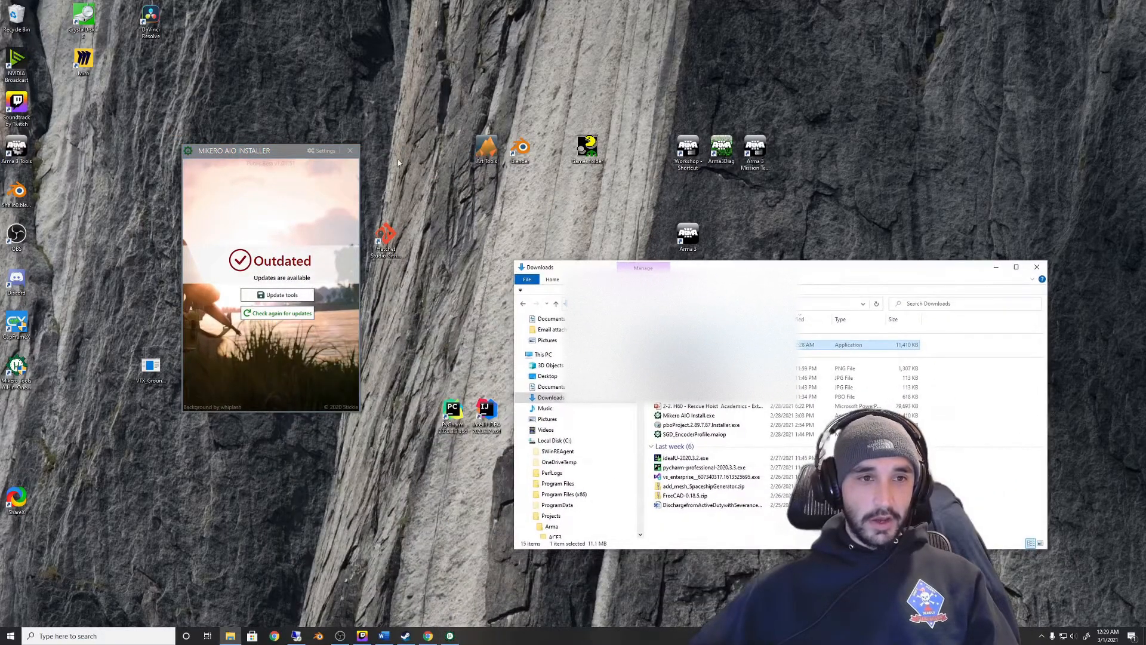
click(315, 151)
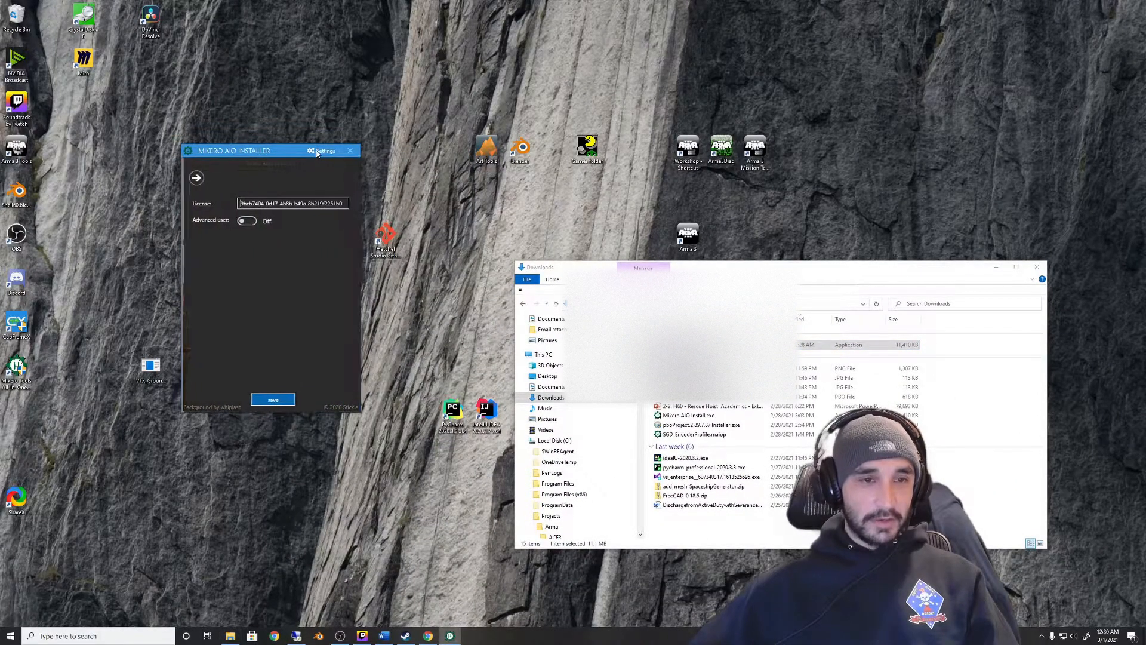
click(321, 153)
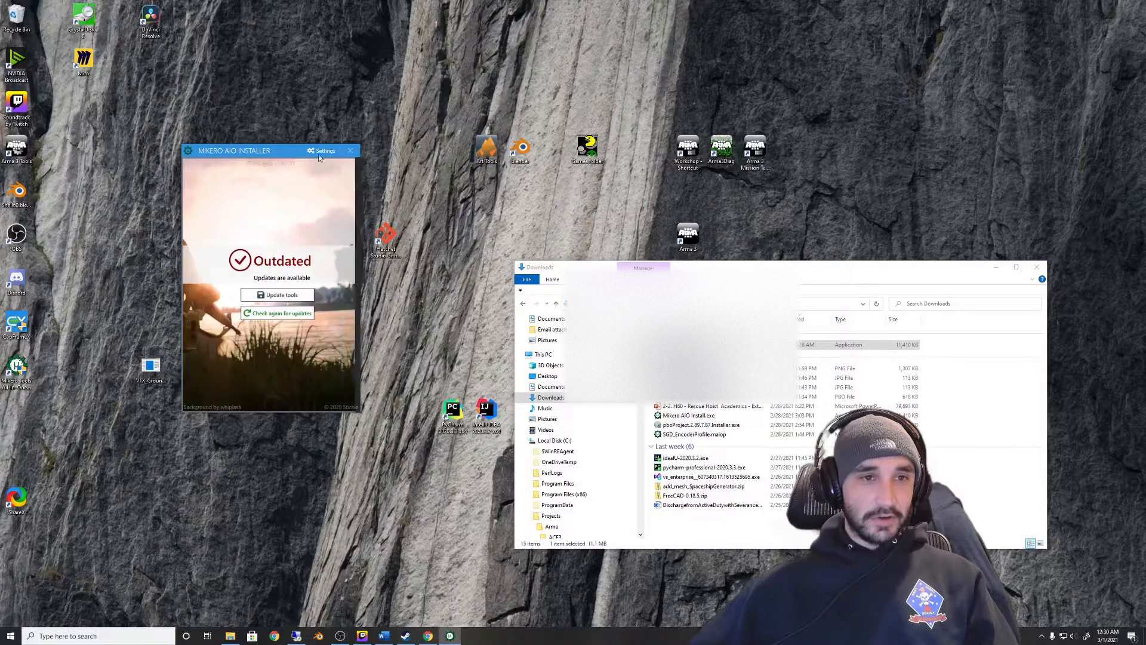
Update the tools in Mikero AIO Installer, check again for updates and review the license settings once more
click(296, 299)
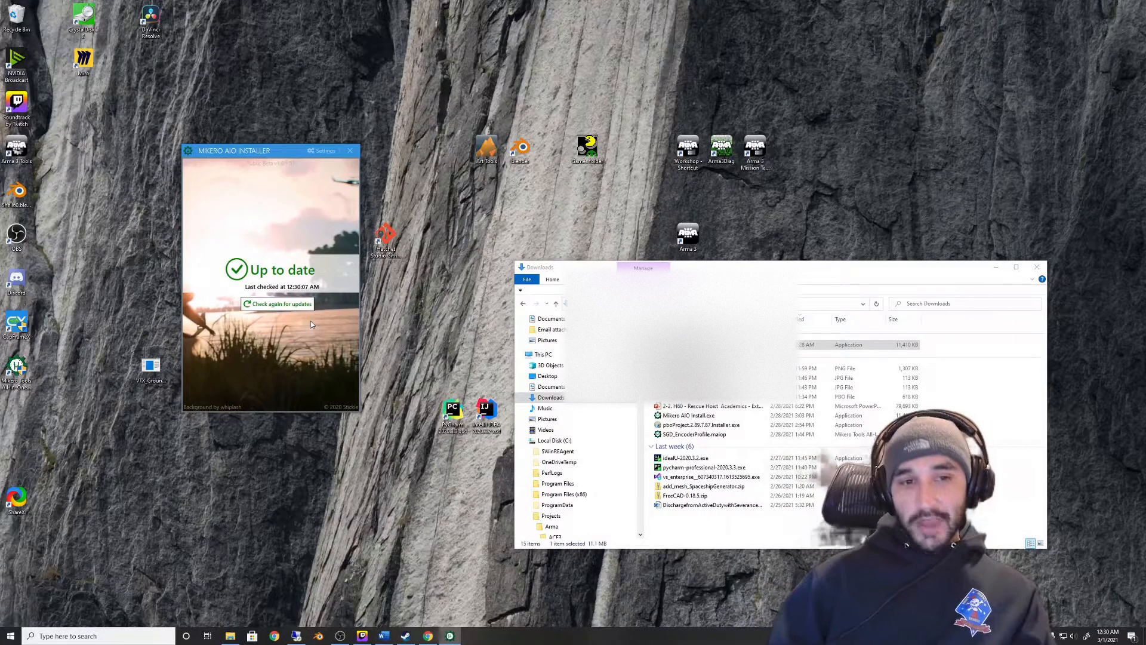
click(280, 304)
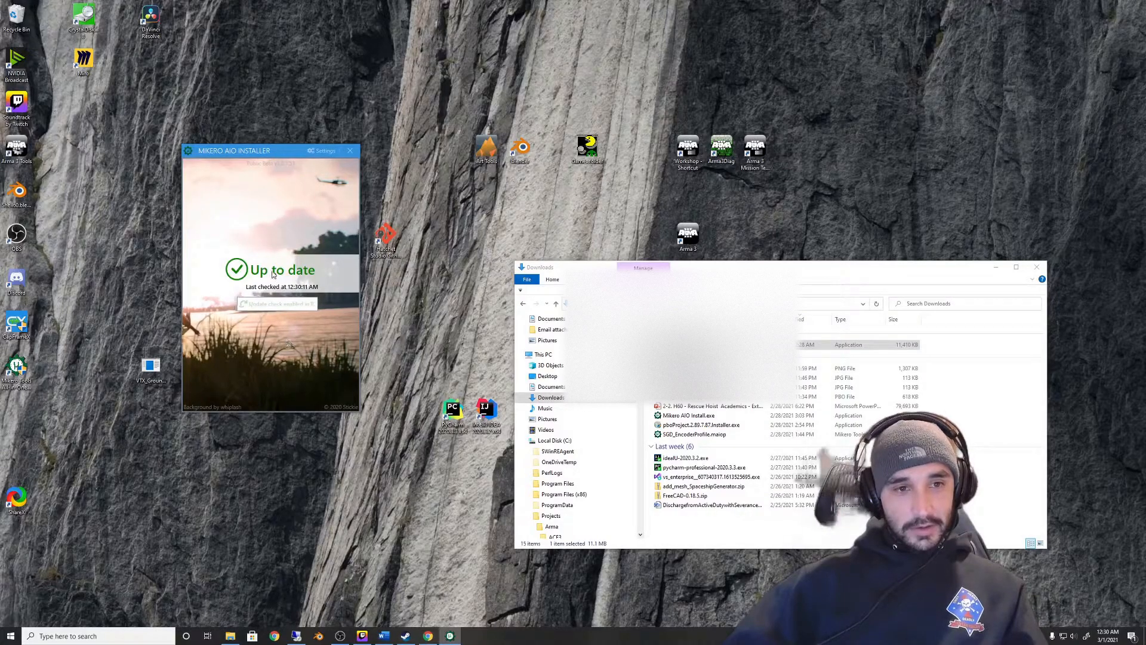
click(313, 151)
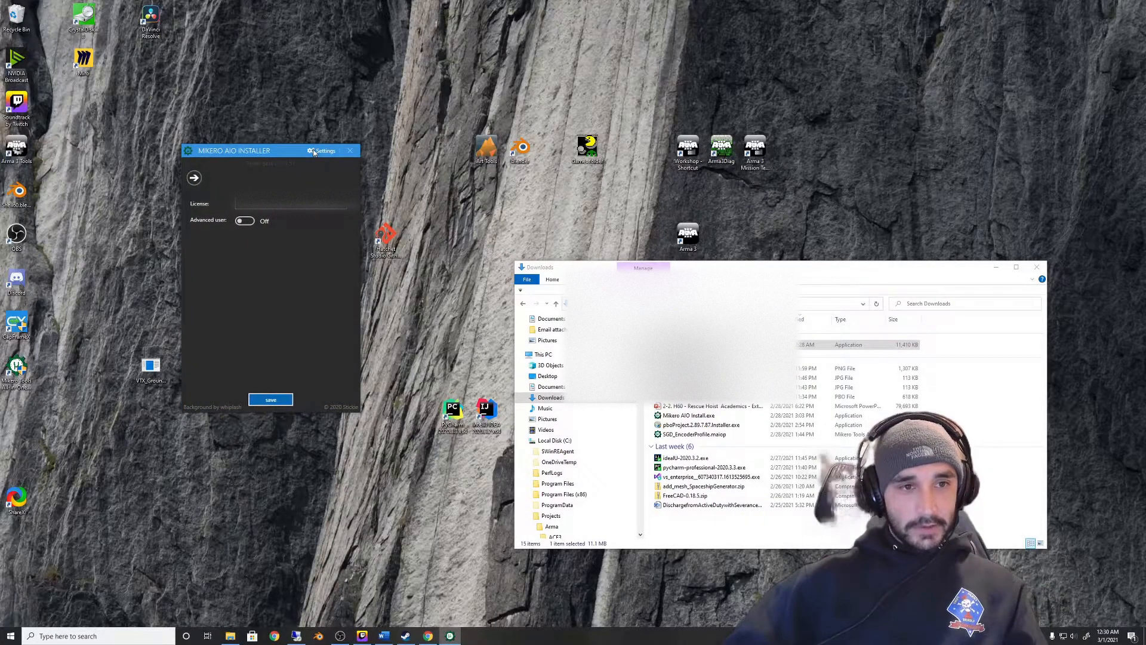
click(313, 151)
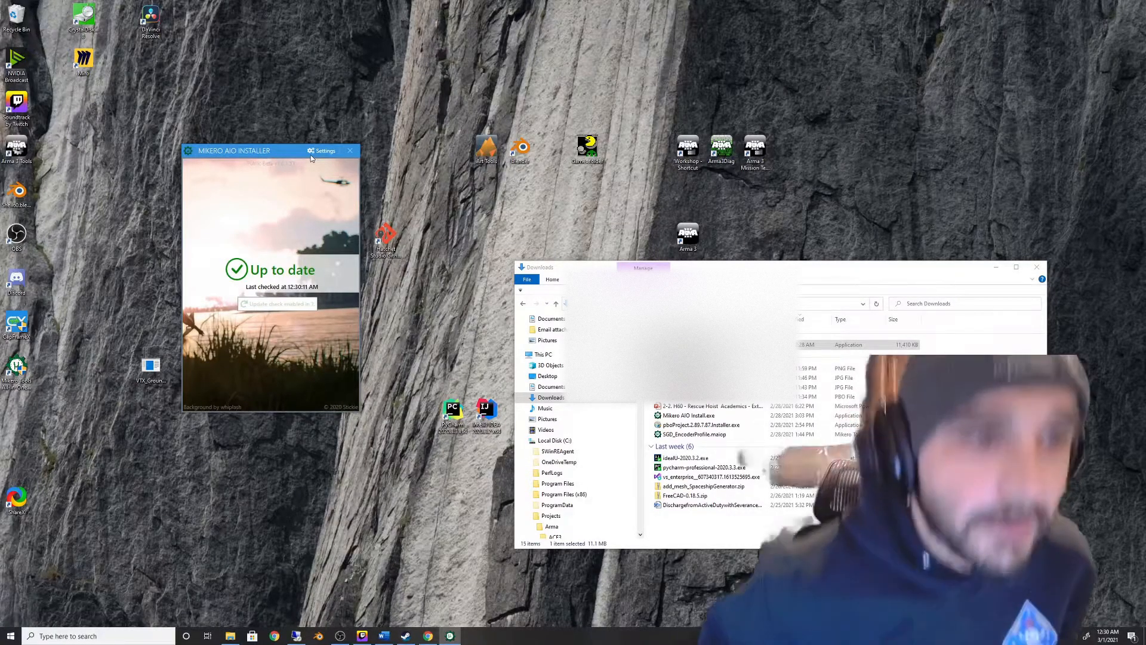
Search Windows for "arma" and launch ArmA3p
click(155, 638)
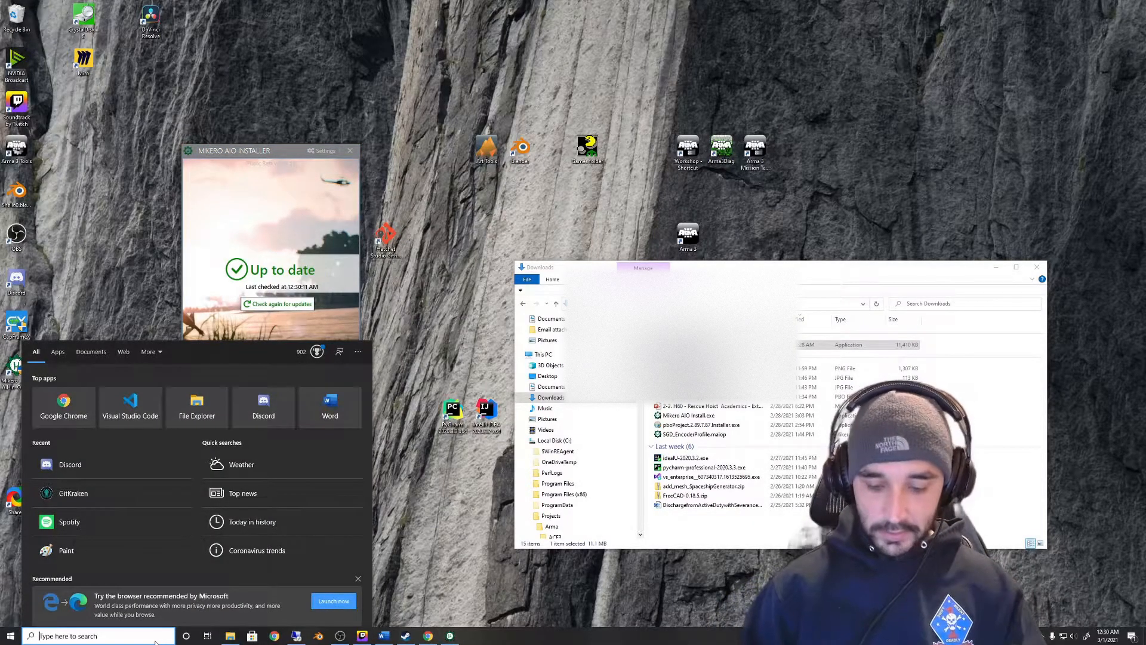
click(410, 492)
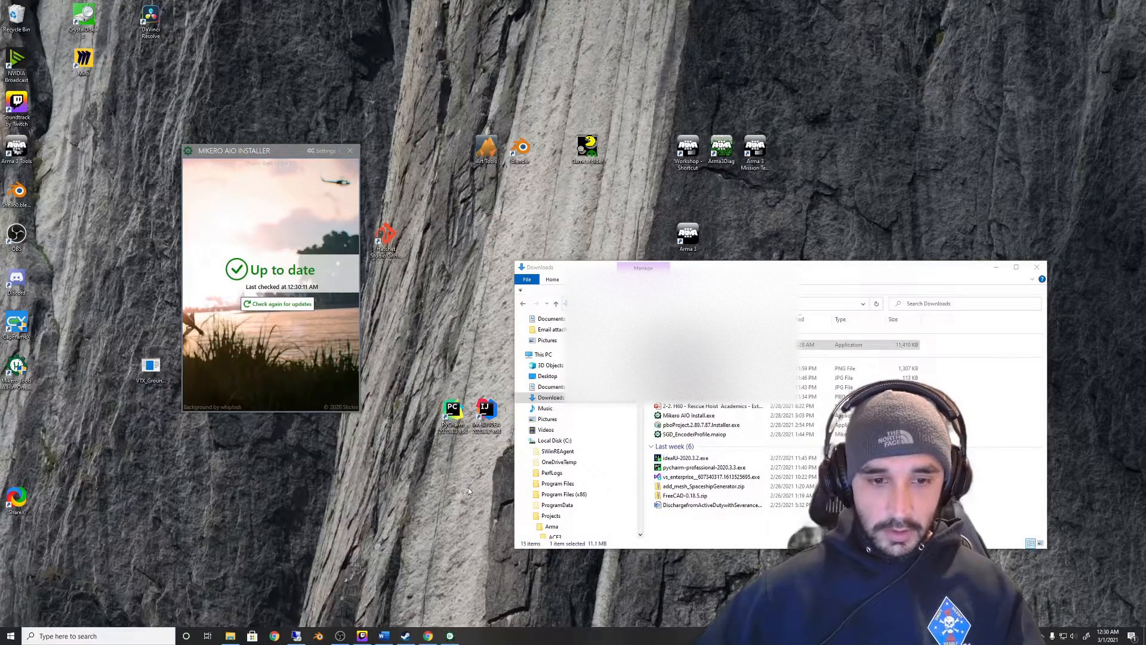
click(62, 635)
text(a)
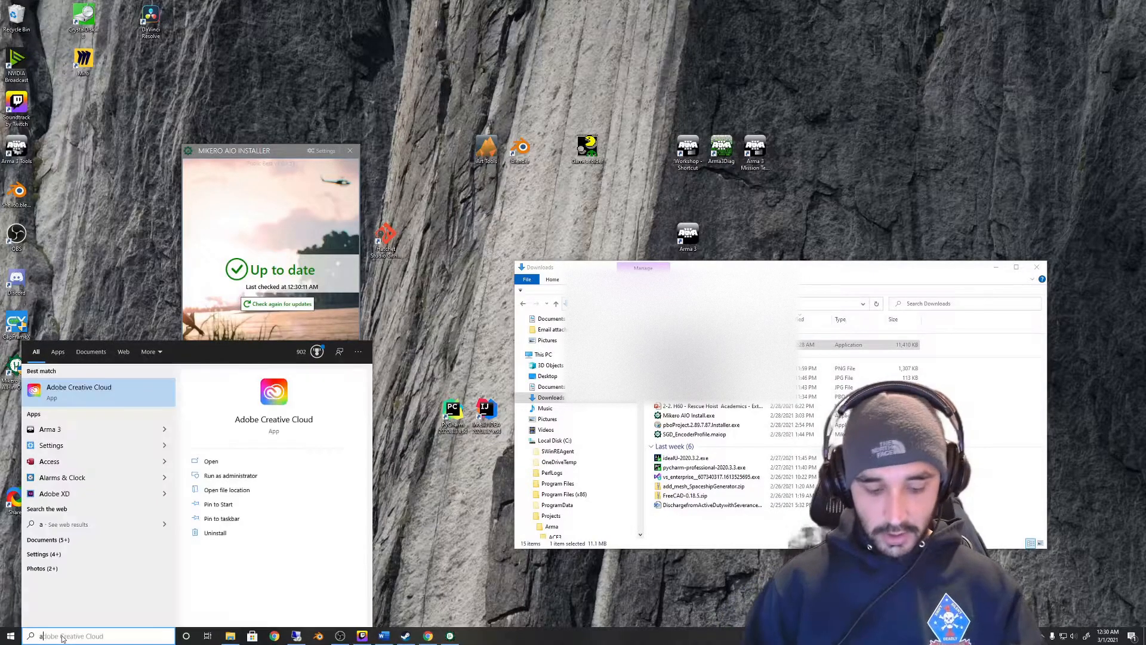
text(rma)
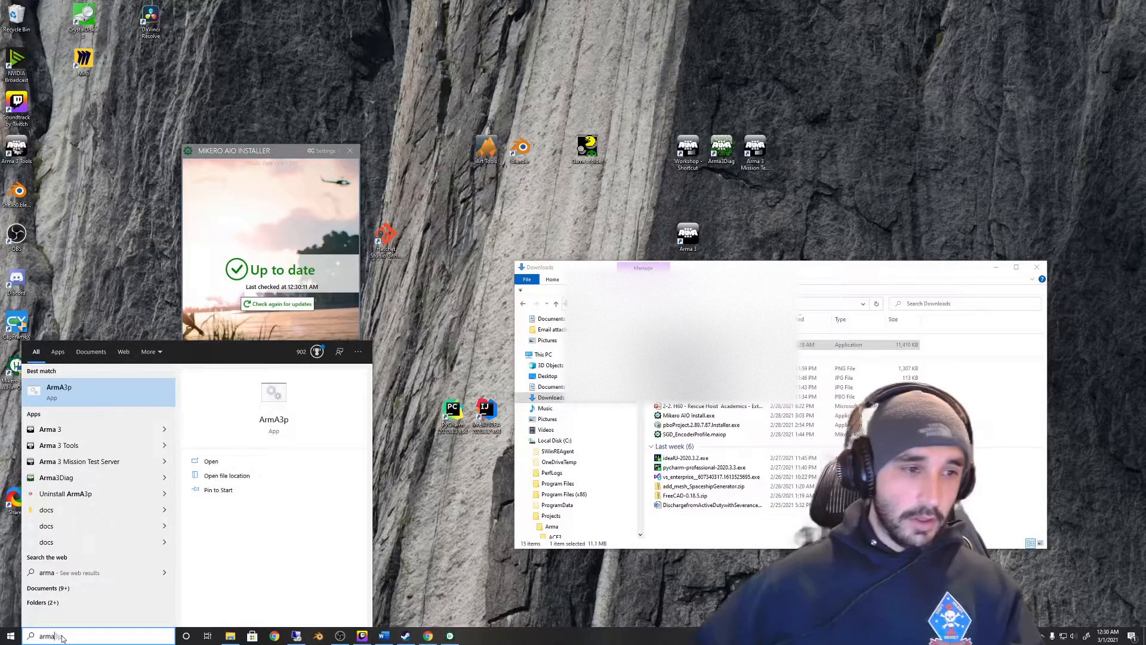
click(108, 395)
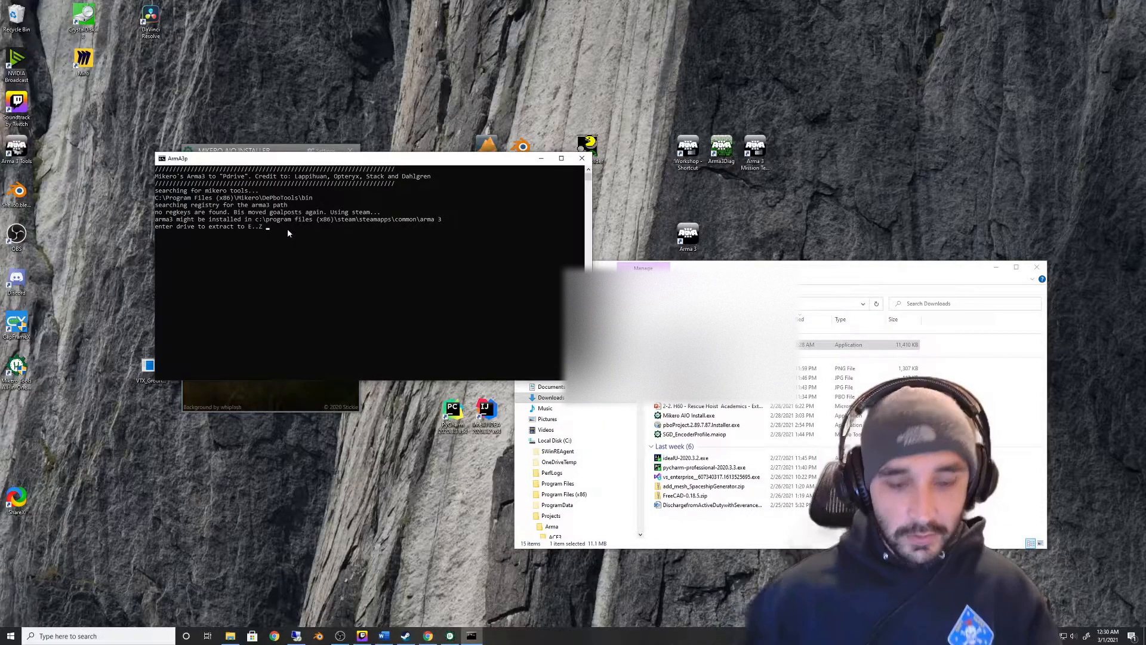
Enter P as the drive to extract to, agree to create it, and switch to the File Explorer window
text(P)
key(Return)
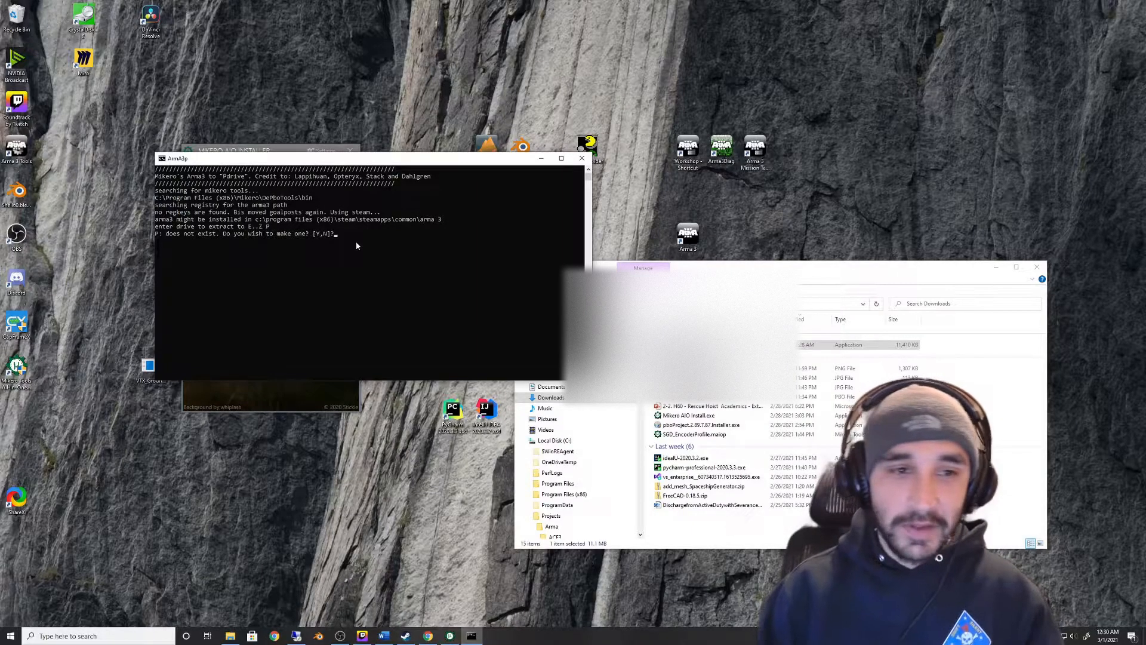
text(Y)
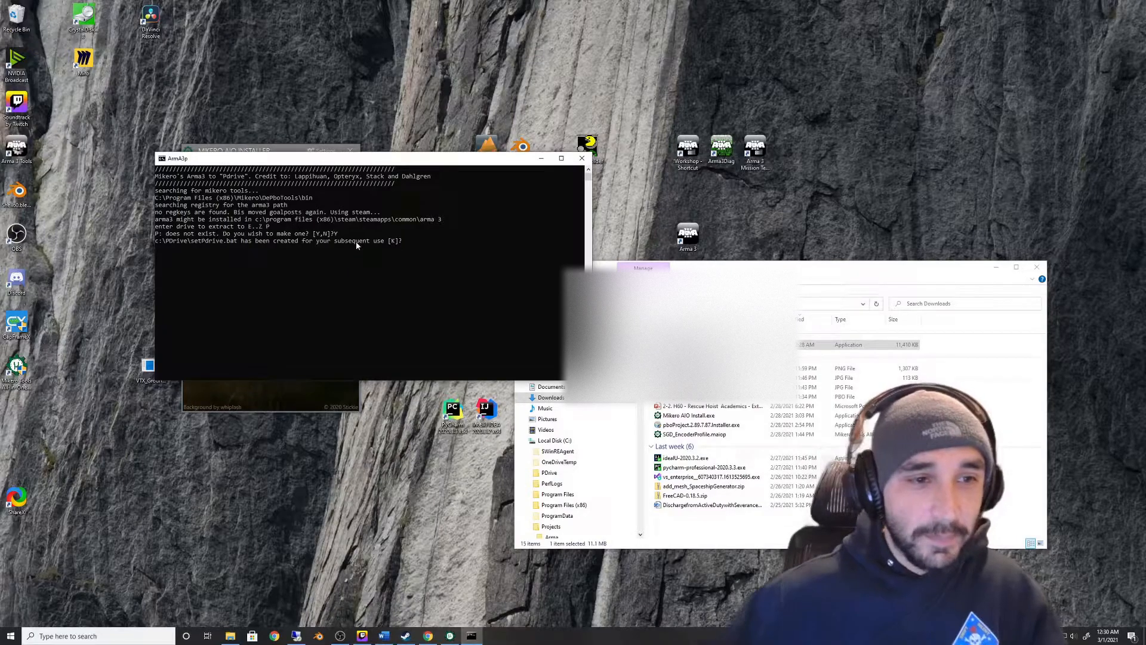
key(alt+Tab)
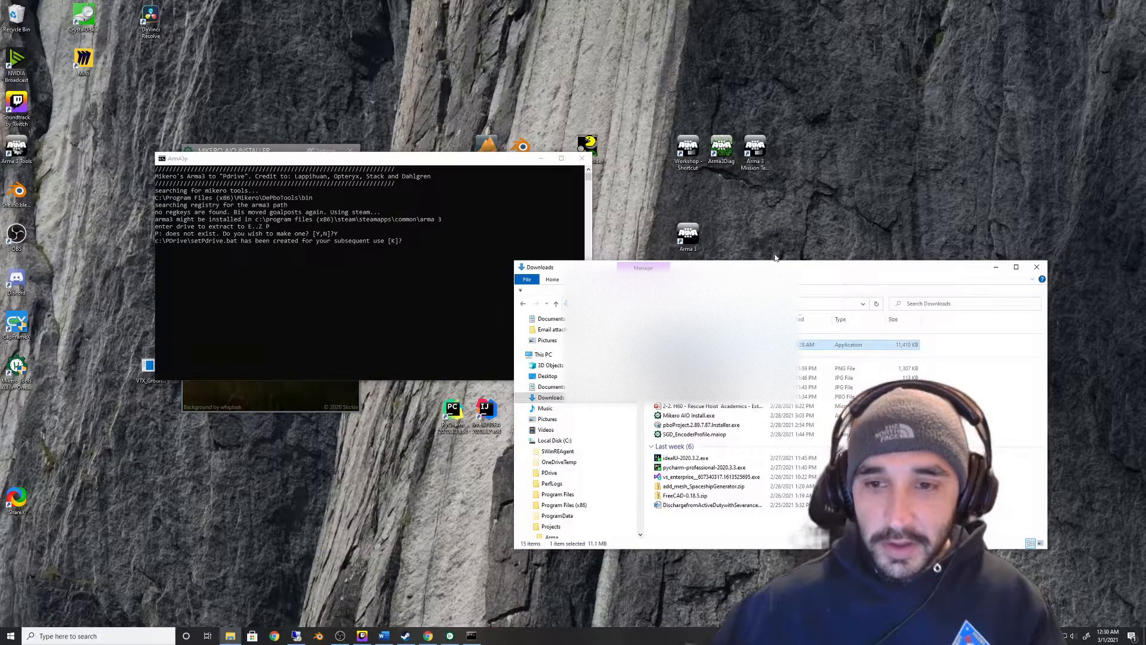
Open the PDrive folder on drive C, select setPdrive.bat, and place the folder window beside the ArmA3p console
drag(776, 267, 833, 117)
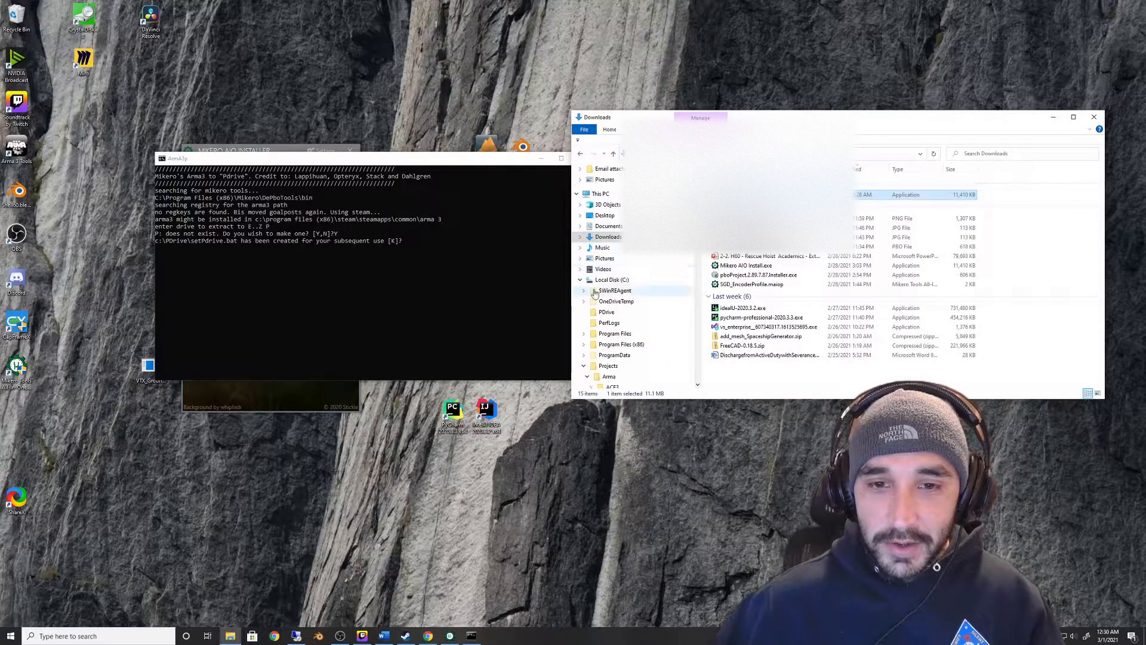
scroll(594, 293, down, 1)
scroll(597, 287, down, 1)
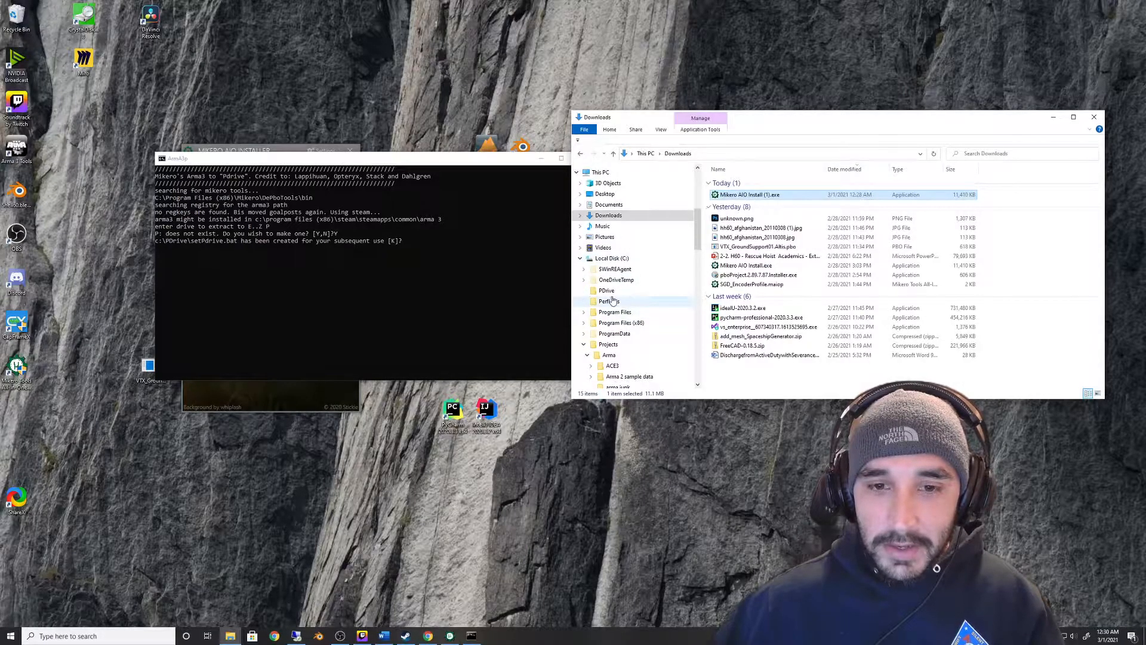
click(609, 291)
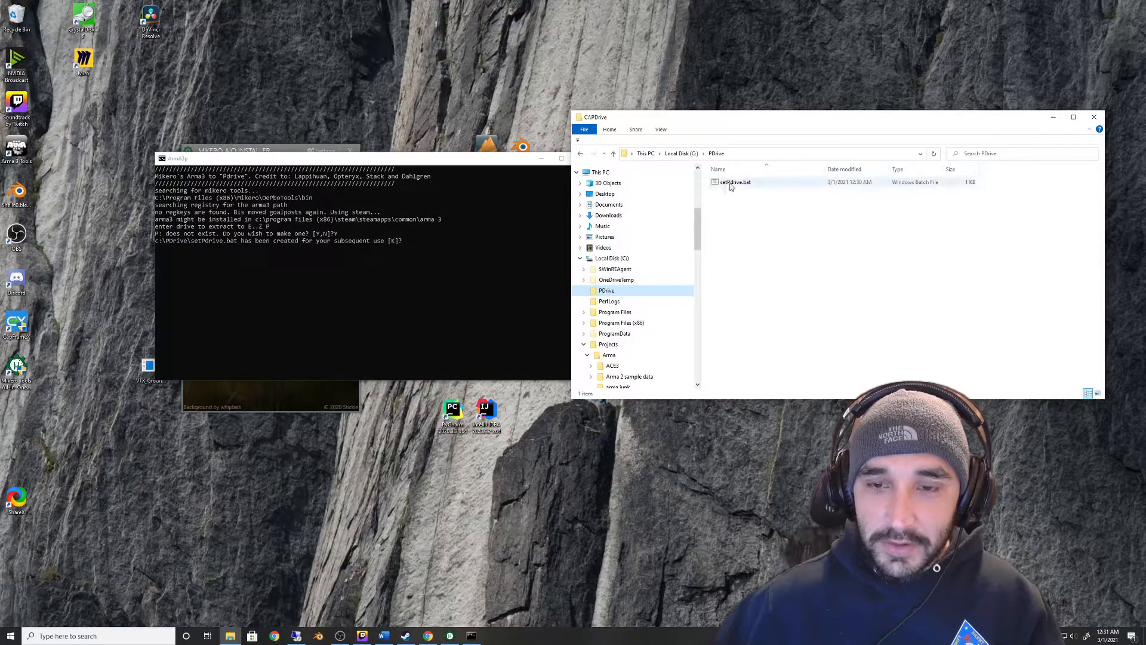
click(732, 187)
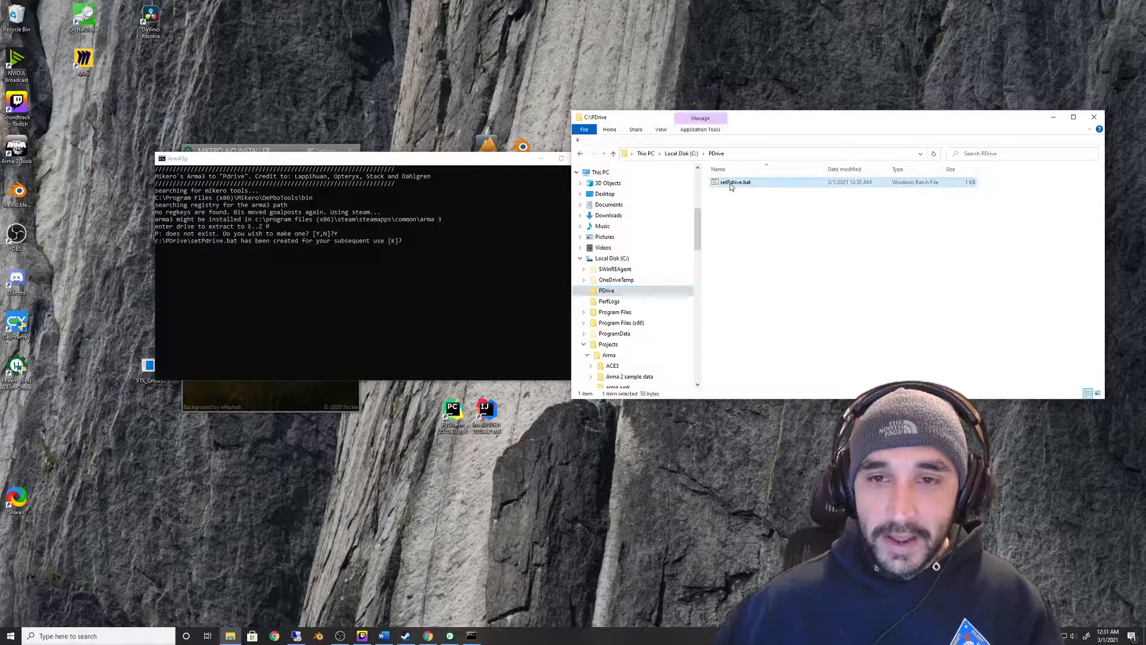
drag(763, 126, 803, 109)
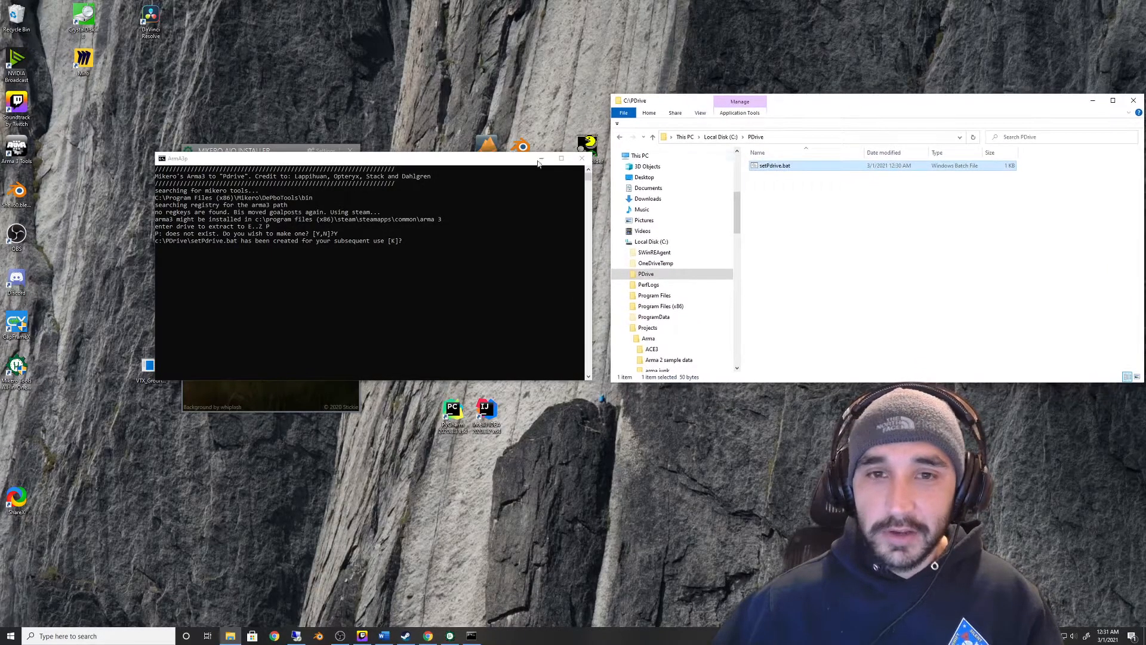
drag(501, 160, 449, 80)
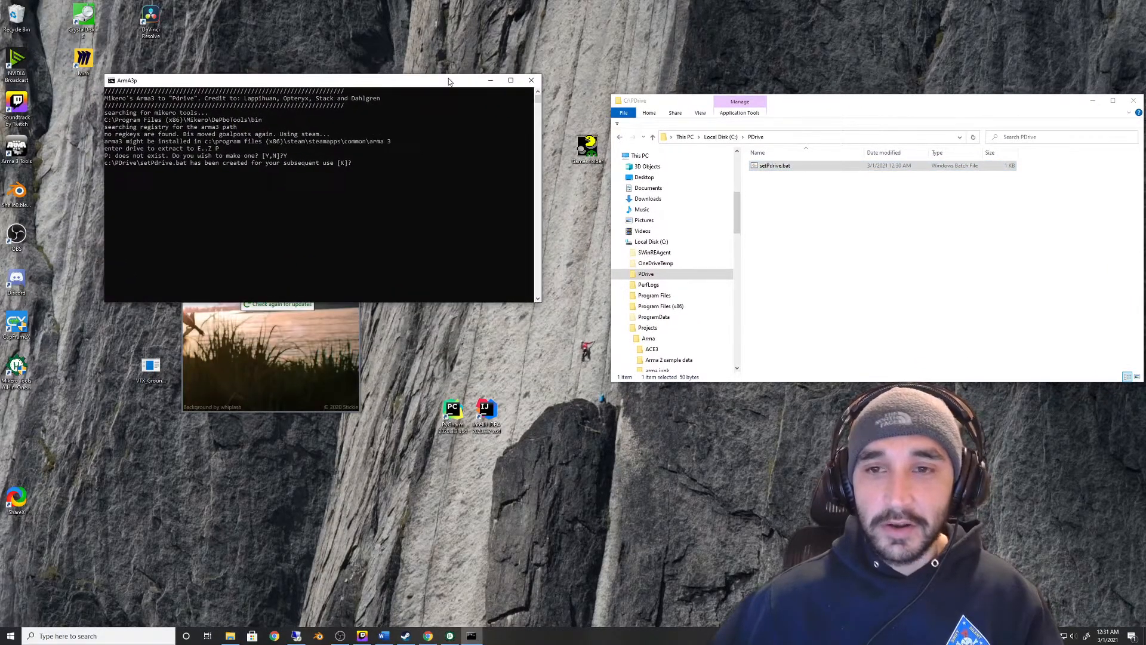
Open the Windows Startup folder by running shell:startup, and move its window clear of the PDrive folder window
key(super+s)
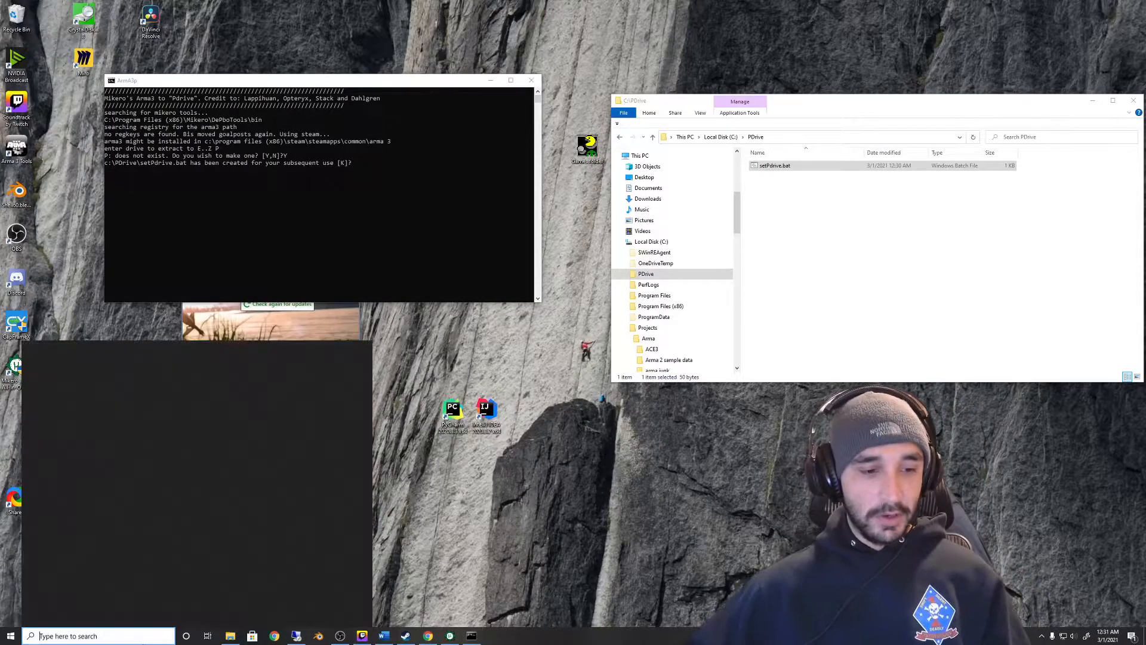
click(408, 572)
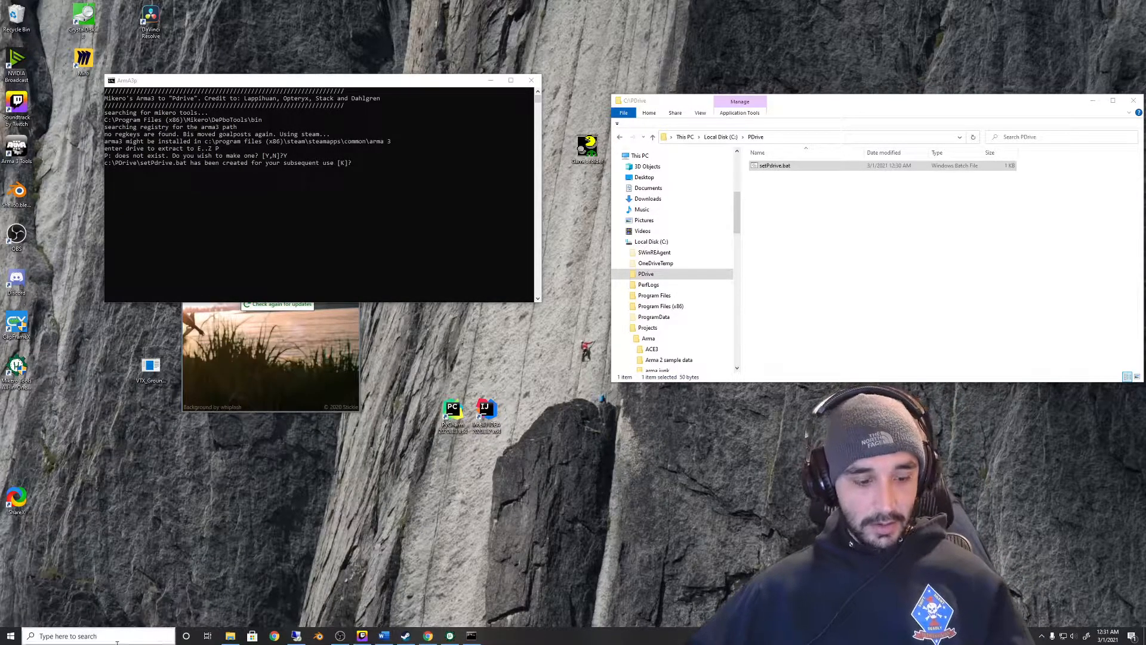
key(super+r)
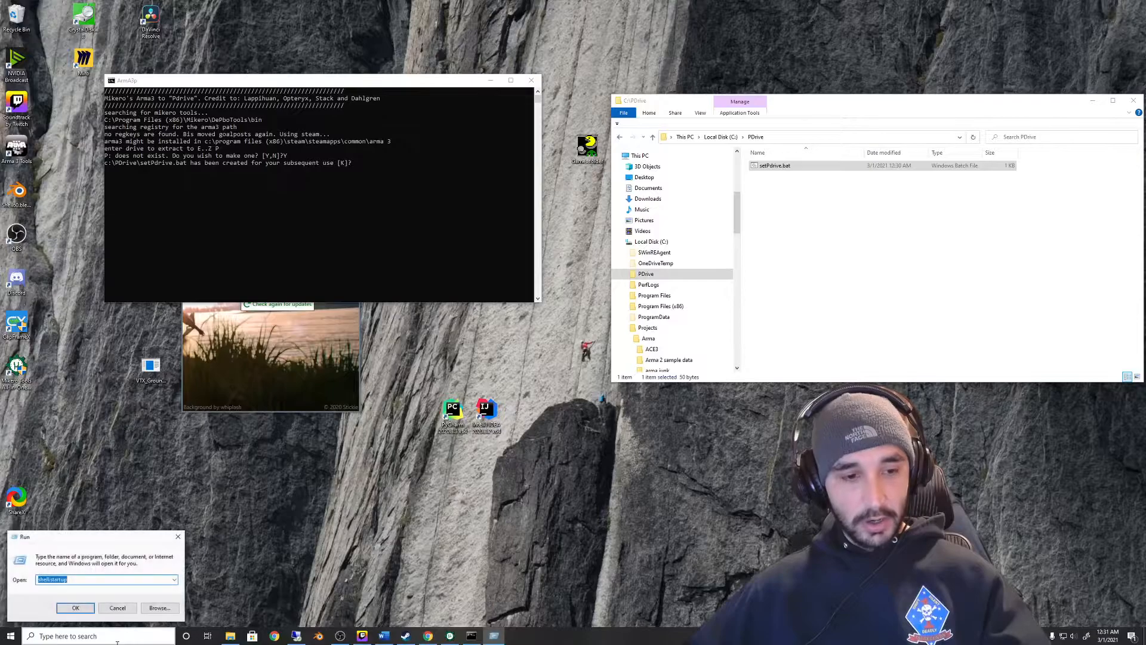
drag(168, 527, 512, 373)
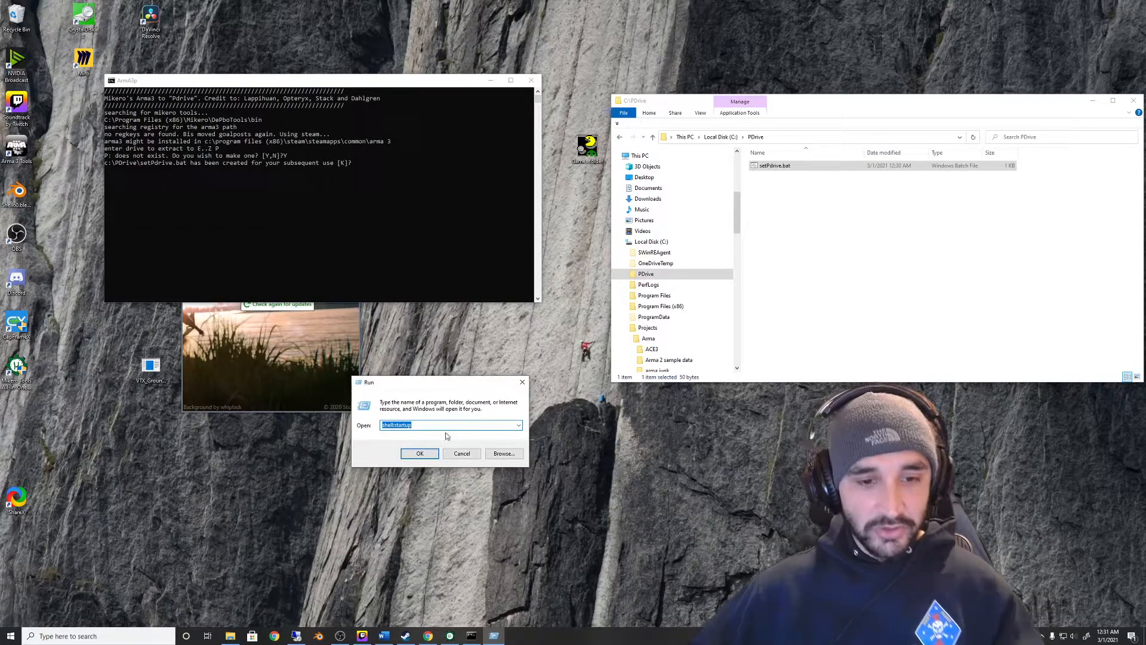
click(420, 453)
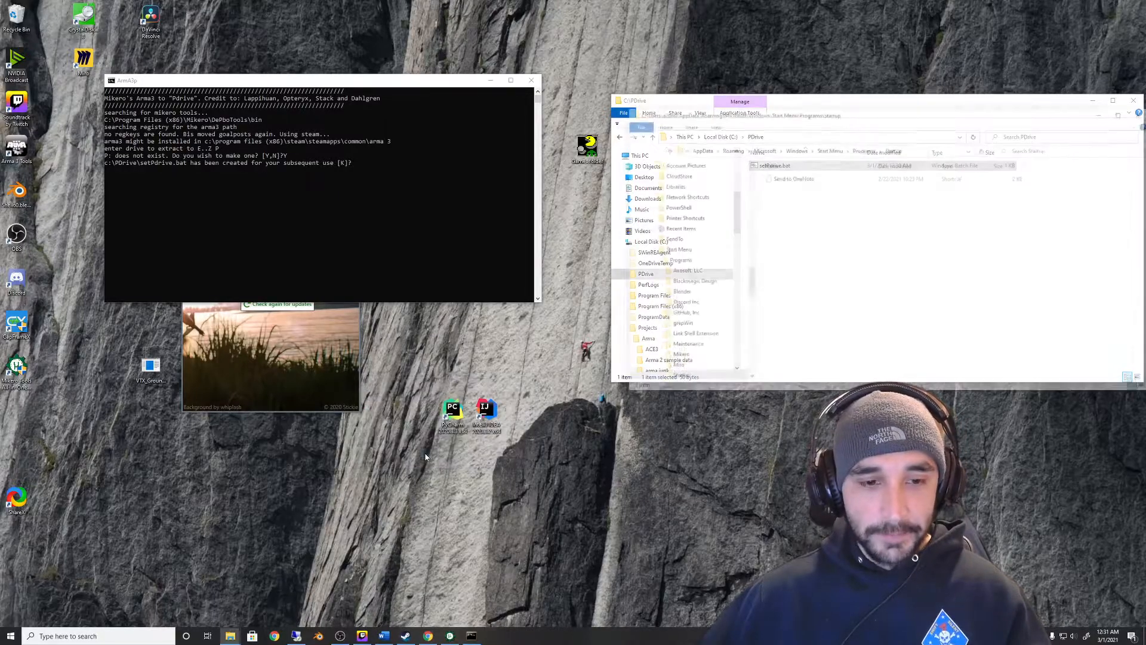
drag(921, 115, 461, 264)
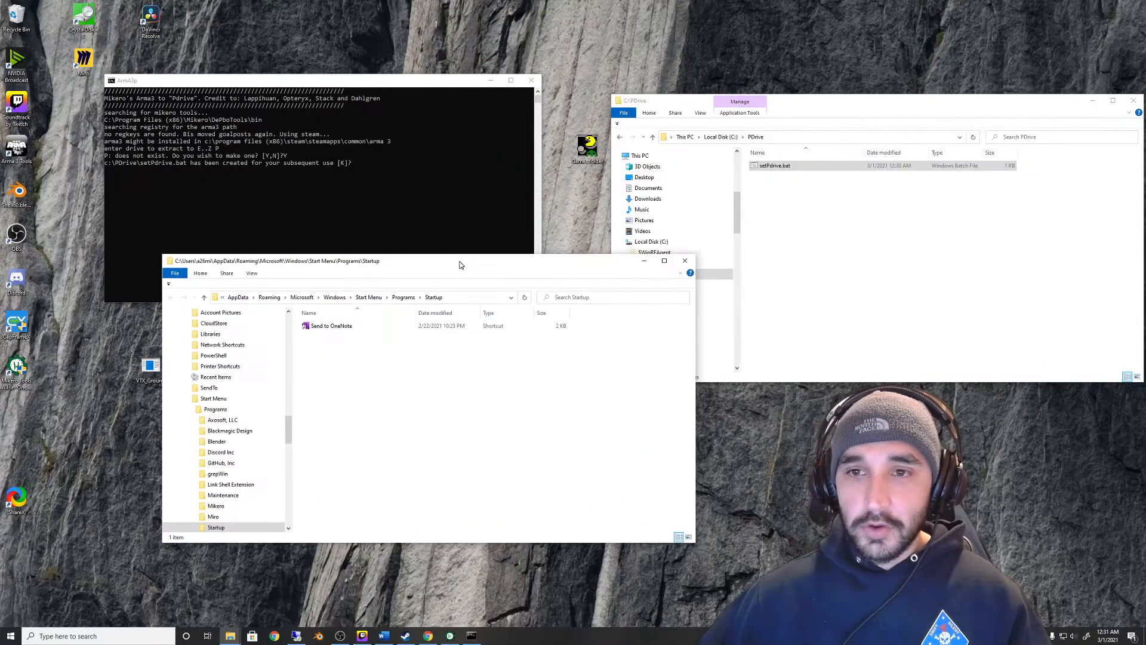
Copy setPdrive.bat from the PDrive folder into the Startup folder, and close the Startup window
right_click(789, 168)
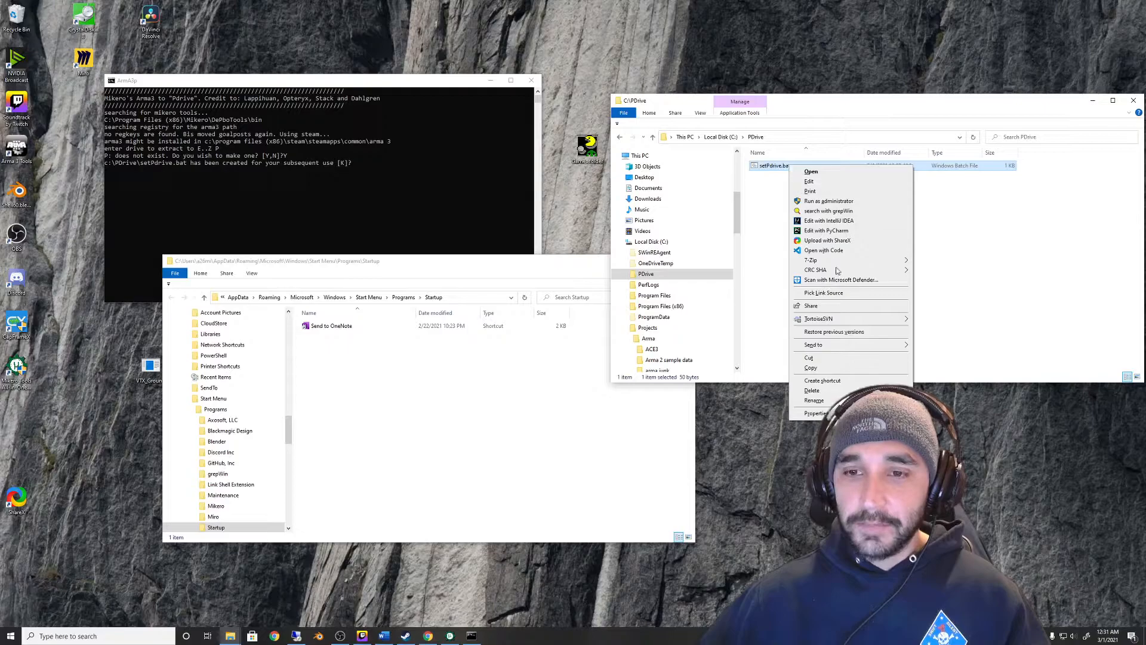
click(819, 368)
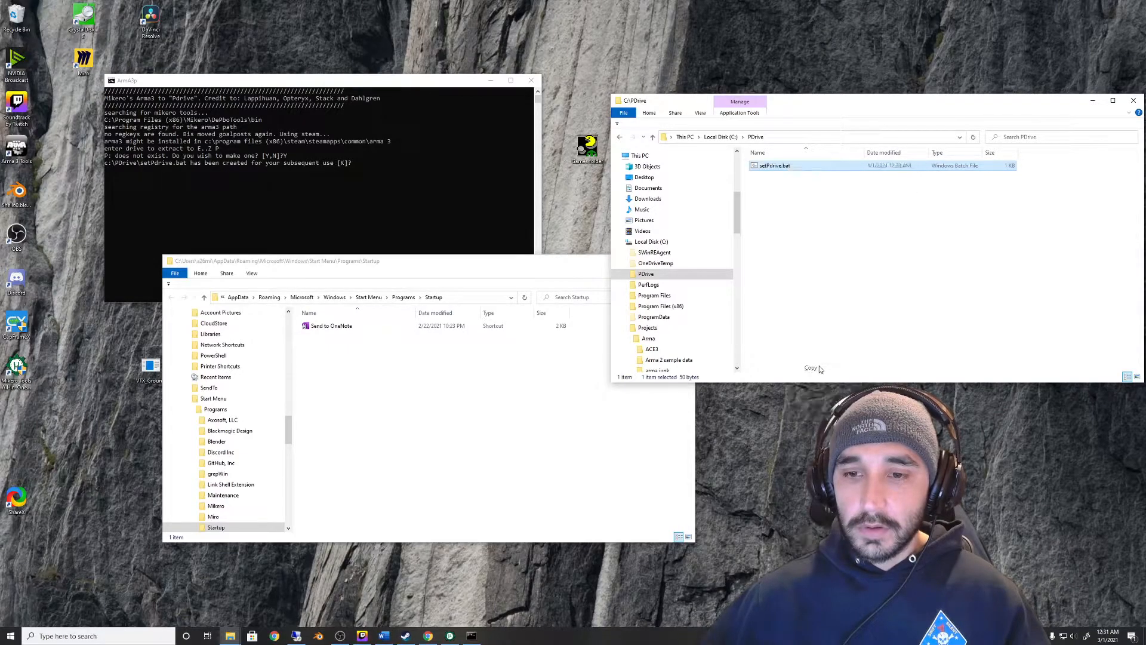
click(342, 350)
key(ctrl+v)
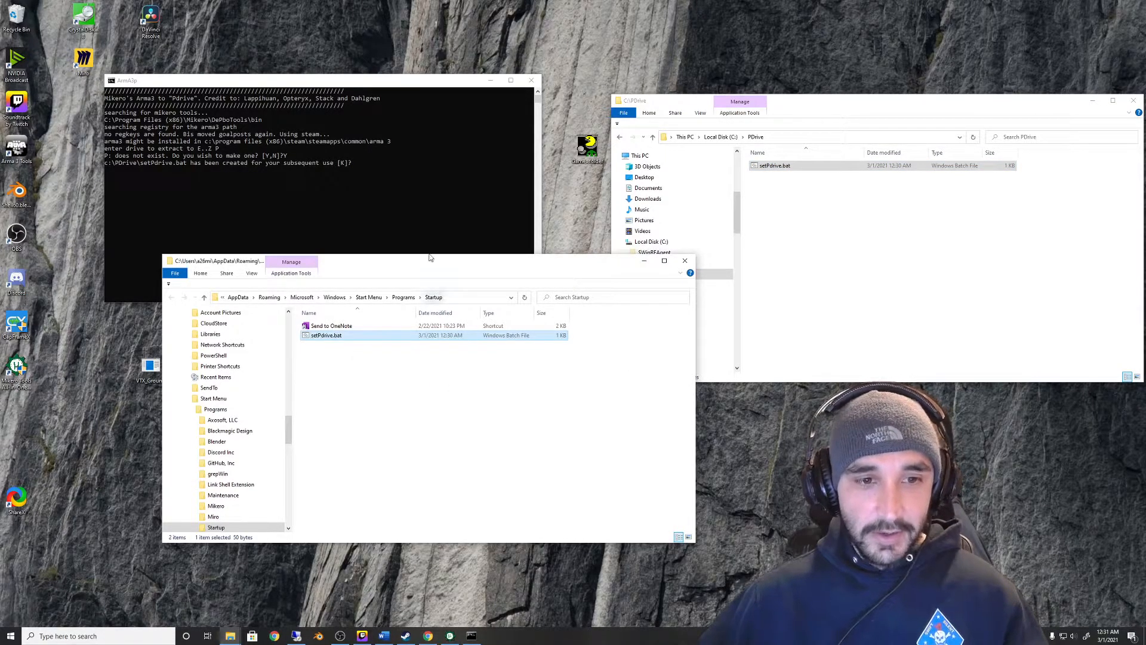
drag(429, 258, 345, 335)
click(594, 339)
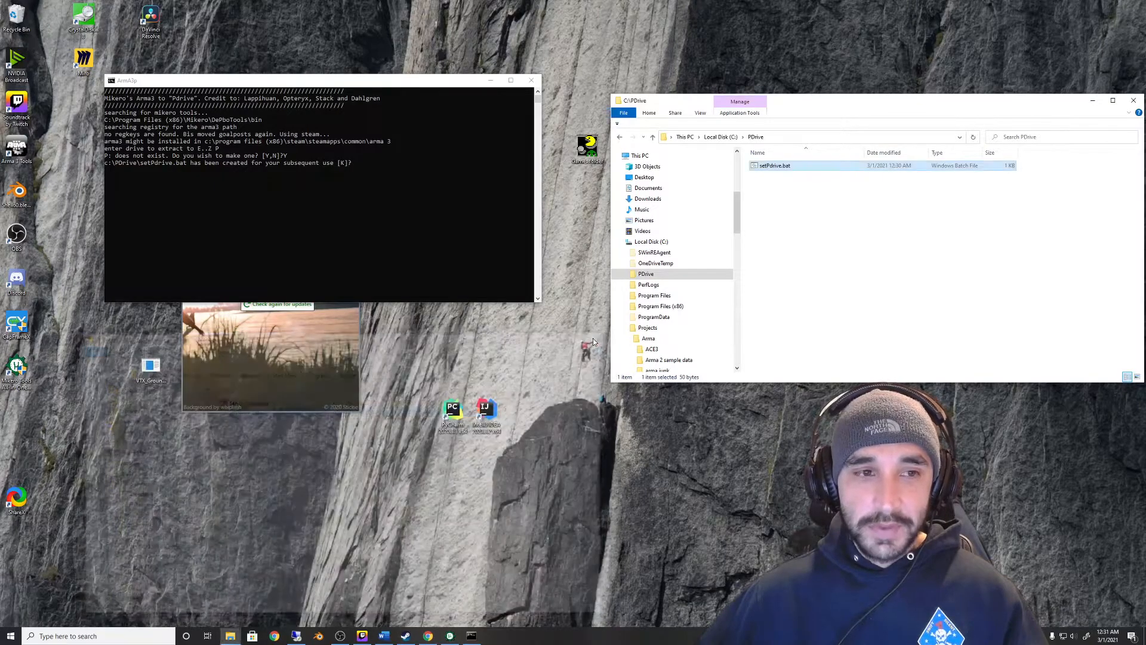
Answer K to the setPdrive.bat prompt in ArmA3p and N to full extraction of layers, dubbing and missions
click(362, 166)
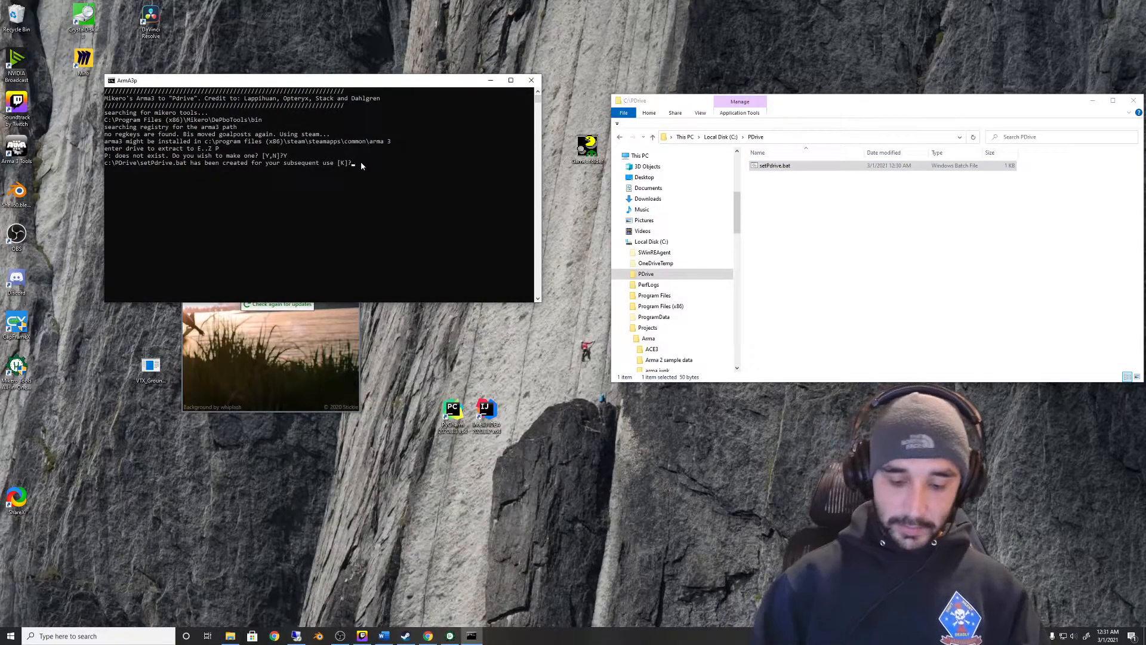
text(K)
key(Return)
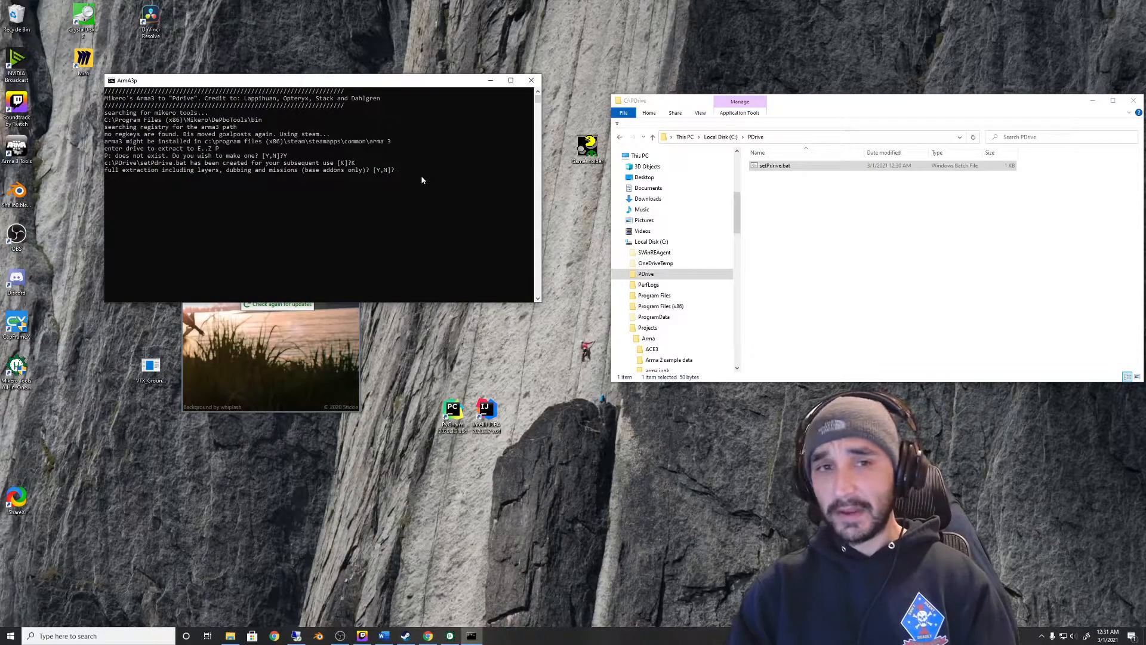
text(N)
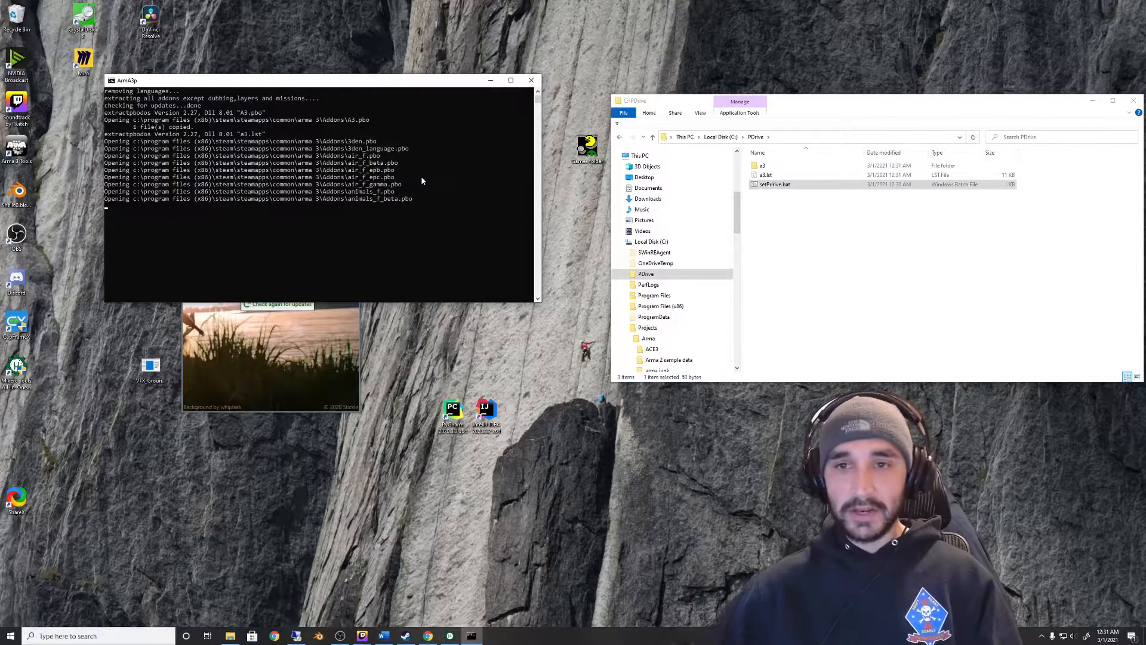
Spread out the ArmA3p, Mikero AIO Installer and PDrive windows to uncover the Arma 3 desktop shortcuts
drag(820, 109, 752, 122)
drag(448, 85, 364, 37)
click(336, 388)
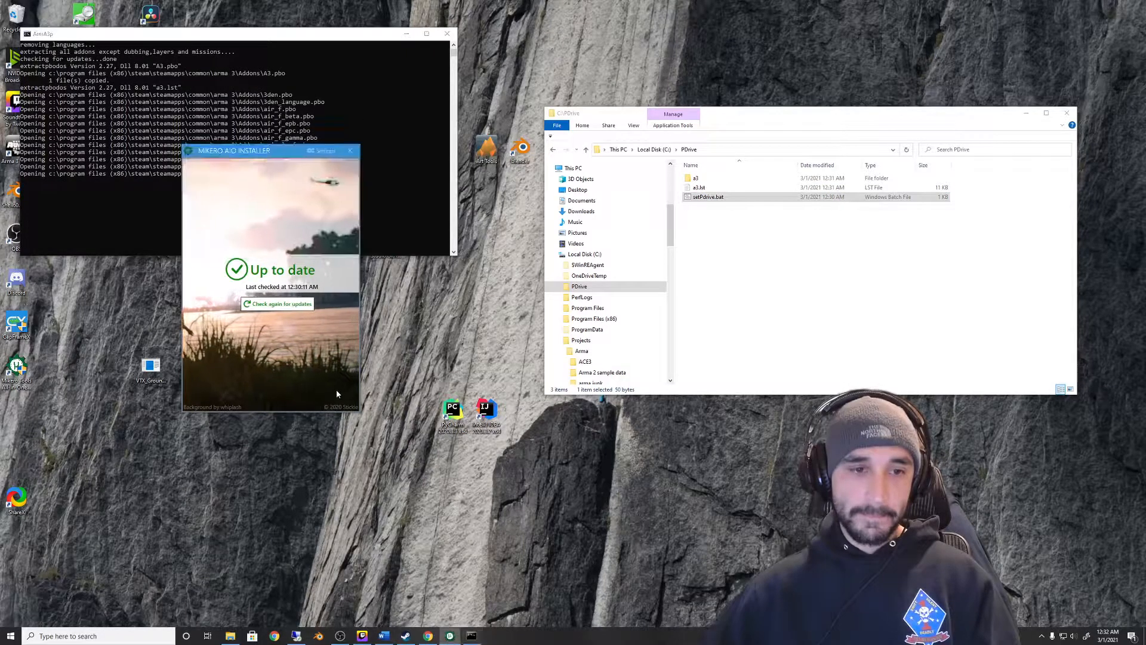
drag(256, 151, 218, 348)
drag(743, 113, 604, 370)
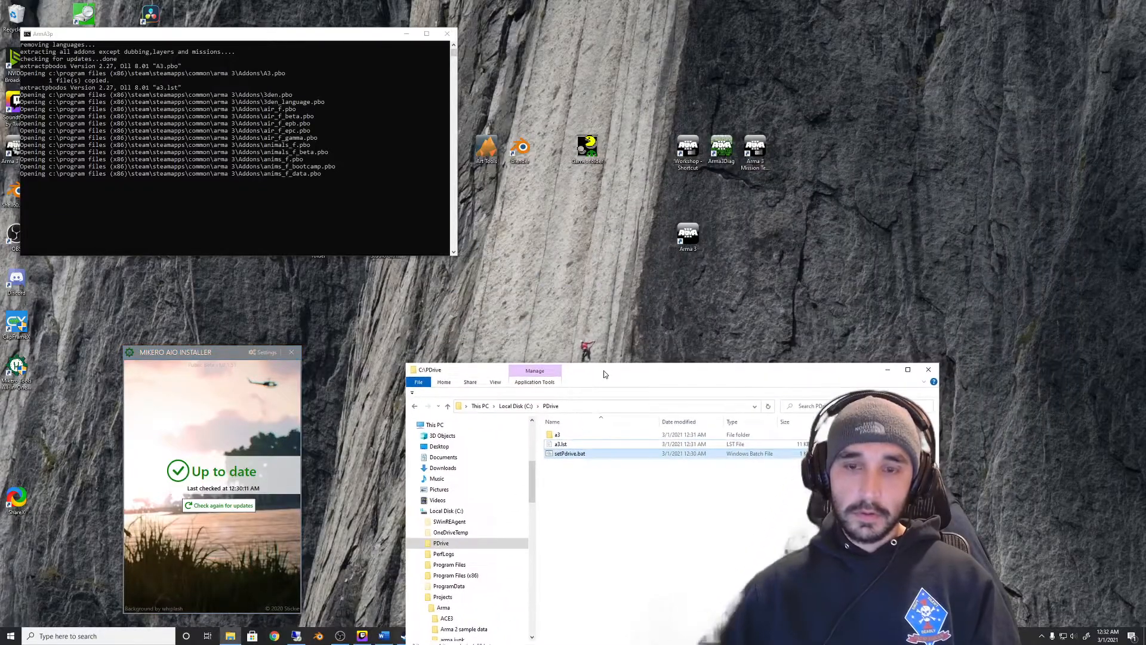
click(751, 148)
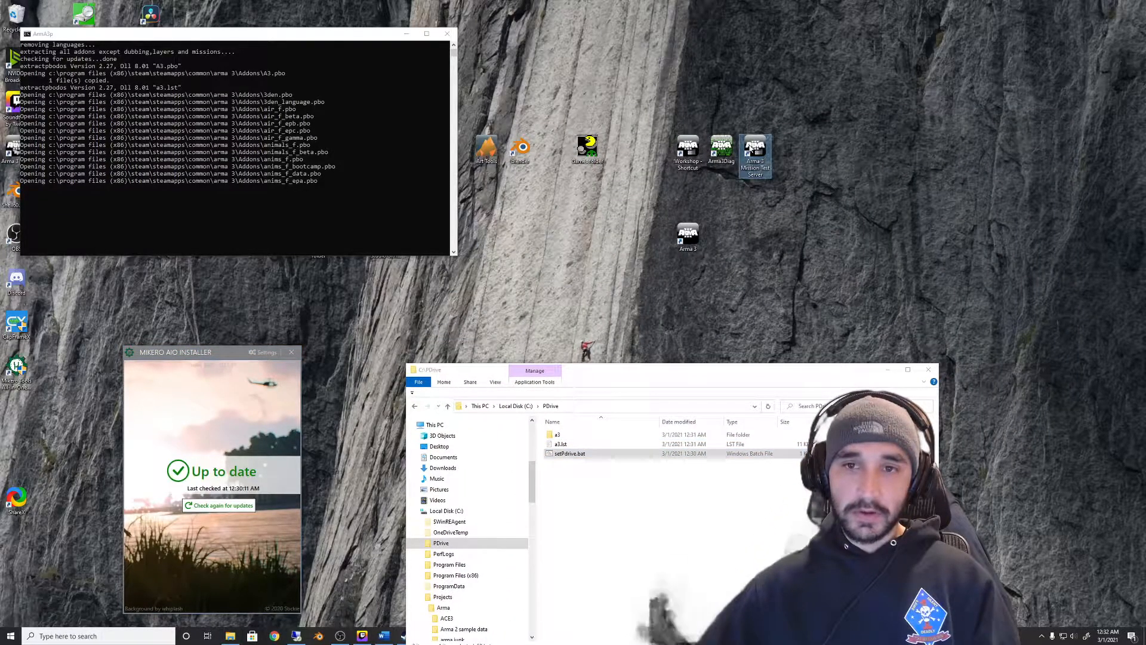
click(696, 155)
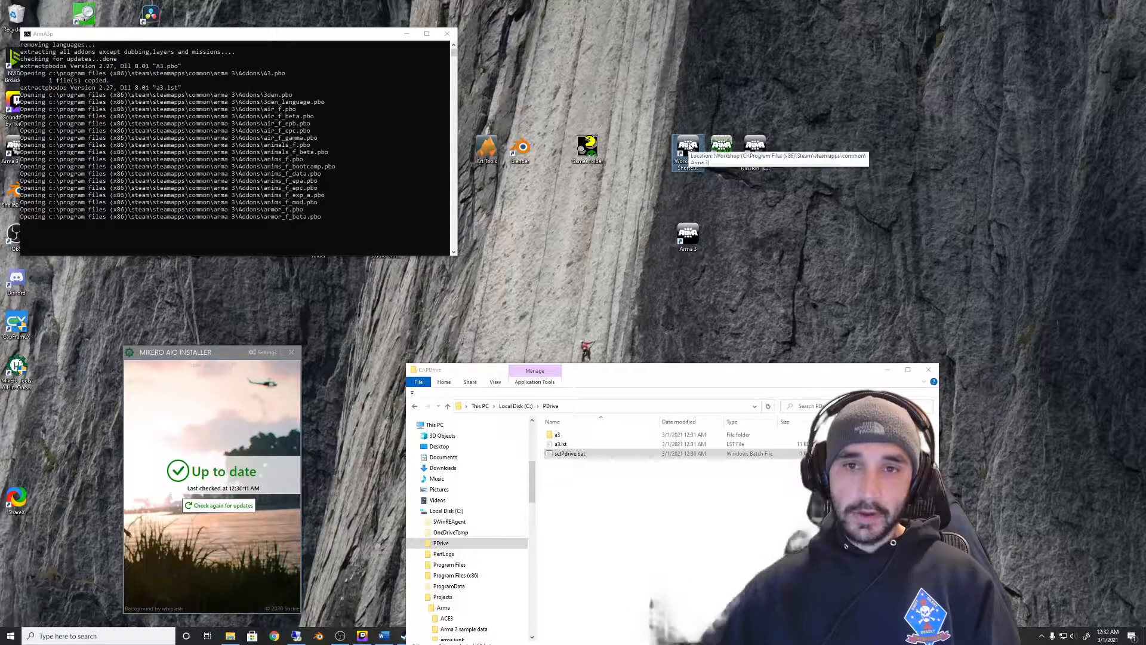
click(688, 236)
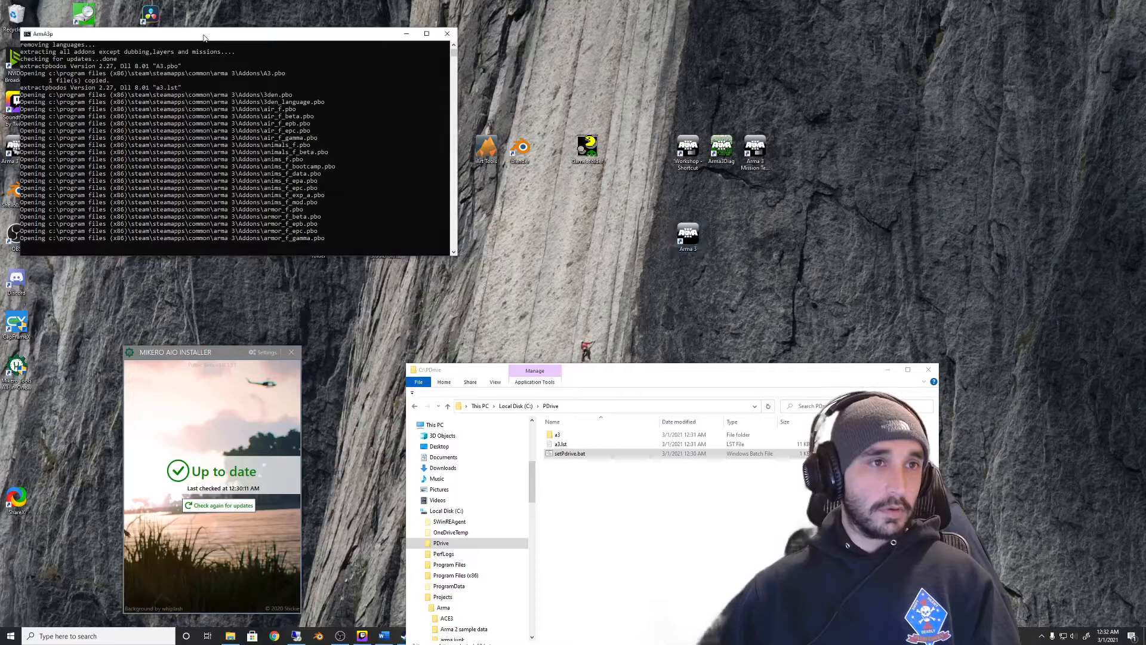
Move the Arma 3 Tools desktop shortcut beside the Arma 3 shortcut, repositioning the ArmA3p and PDrive windows
drag(203, 37, 321, 50)
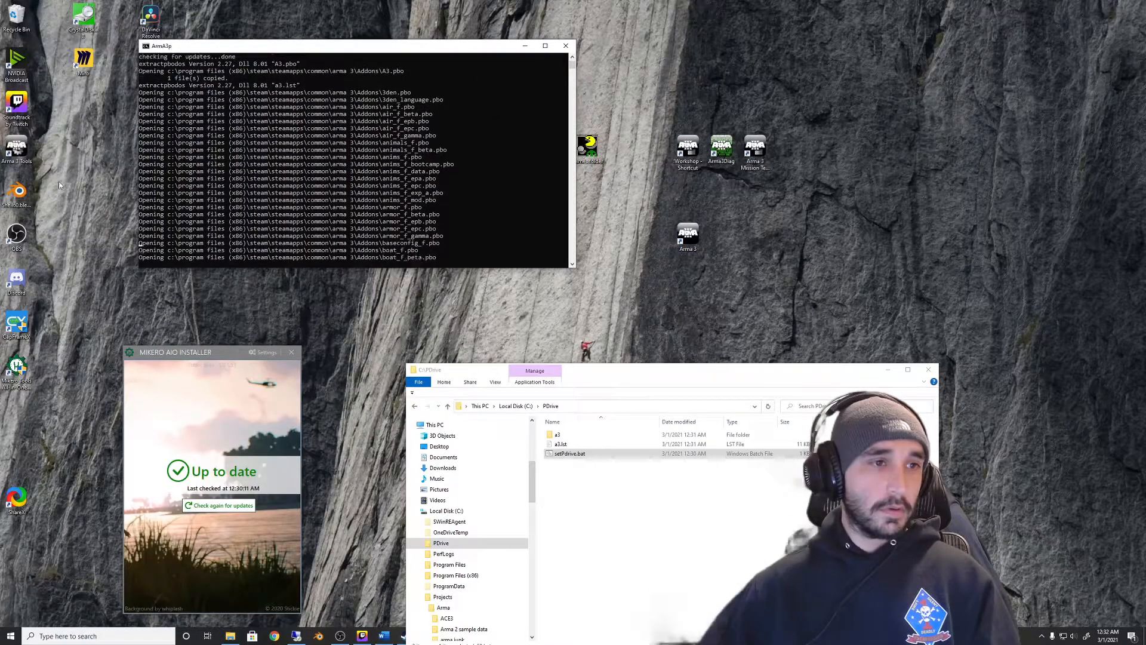
drag(16, 149, 721, 235)
right_click(720, 235)
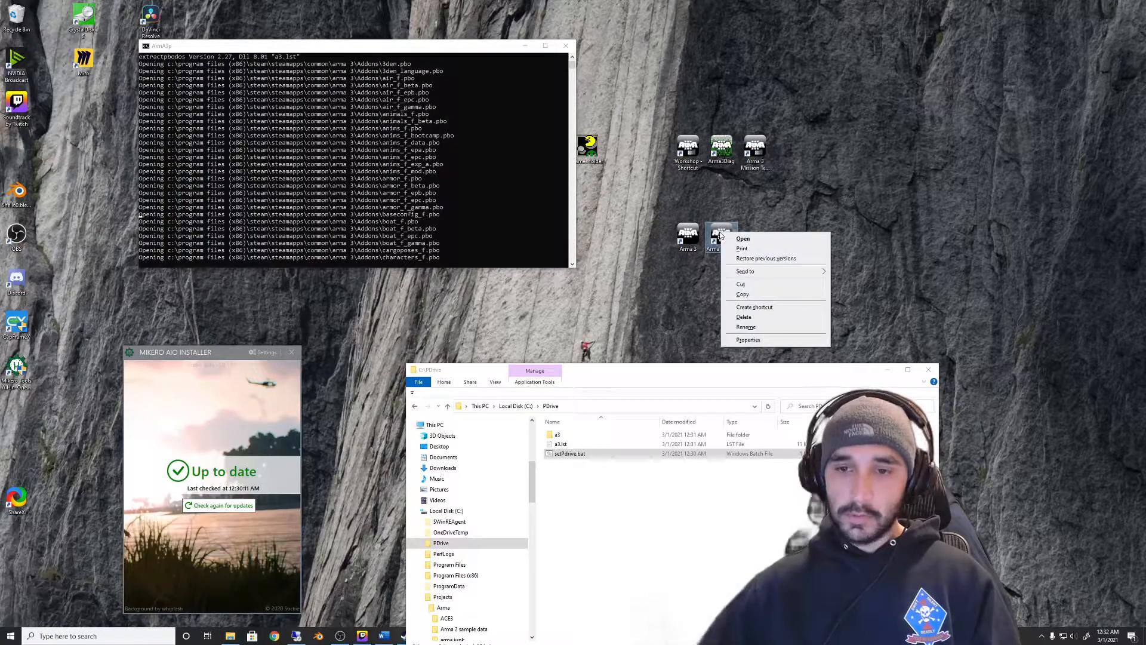
drag(662, 370, 868, 283)
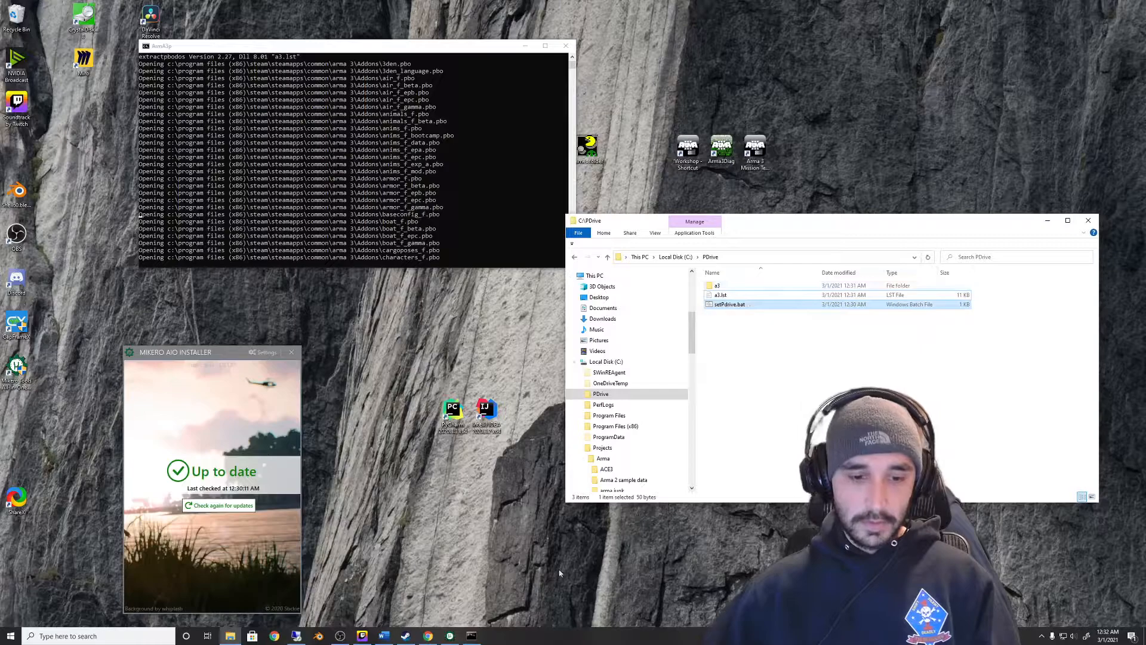
Close Mikero AIO Installer and Microsoft Word, saving the changes to Online Video Base.docx
mouse_move(458, 643)
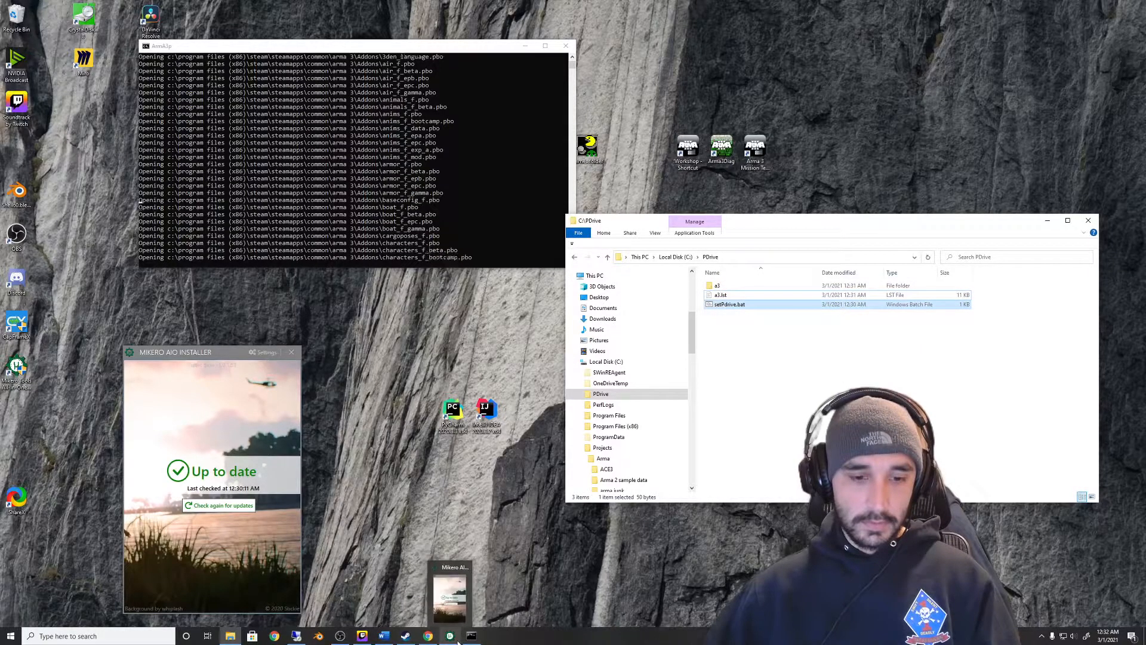
click(291, 352)
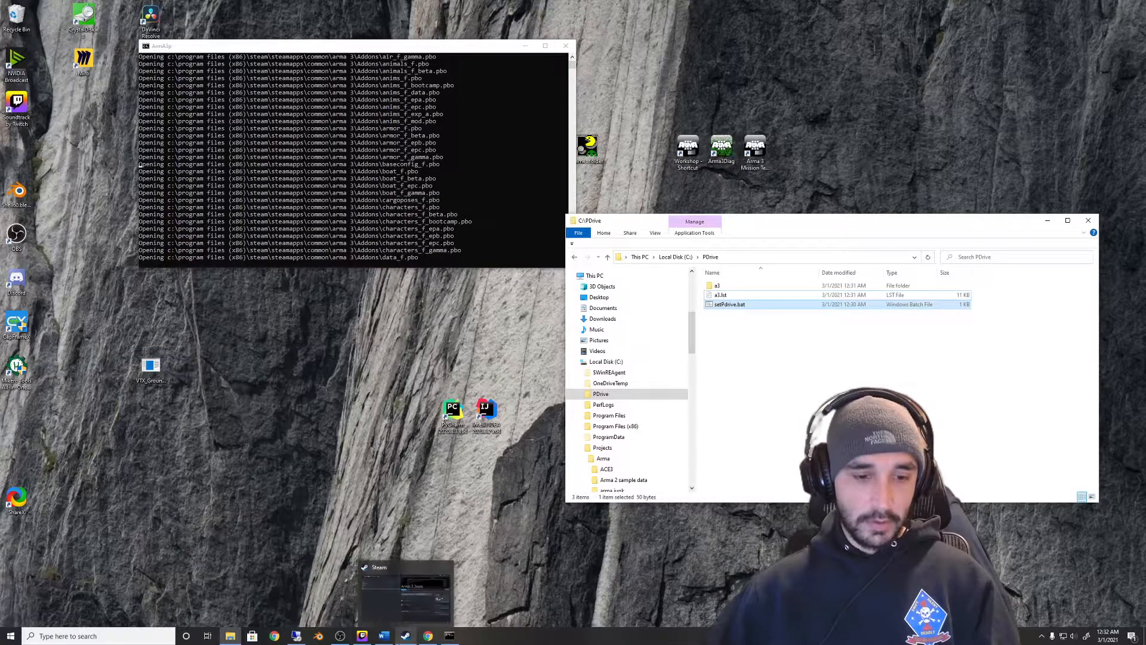
click(381, 641)
right_click(382, 637)
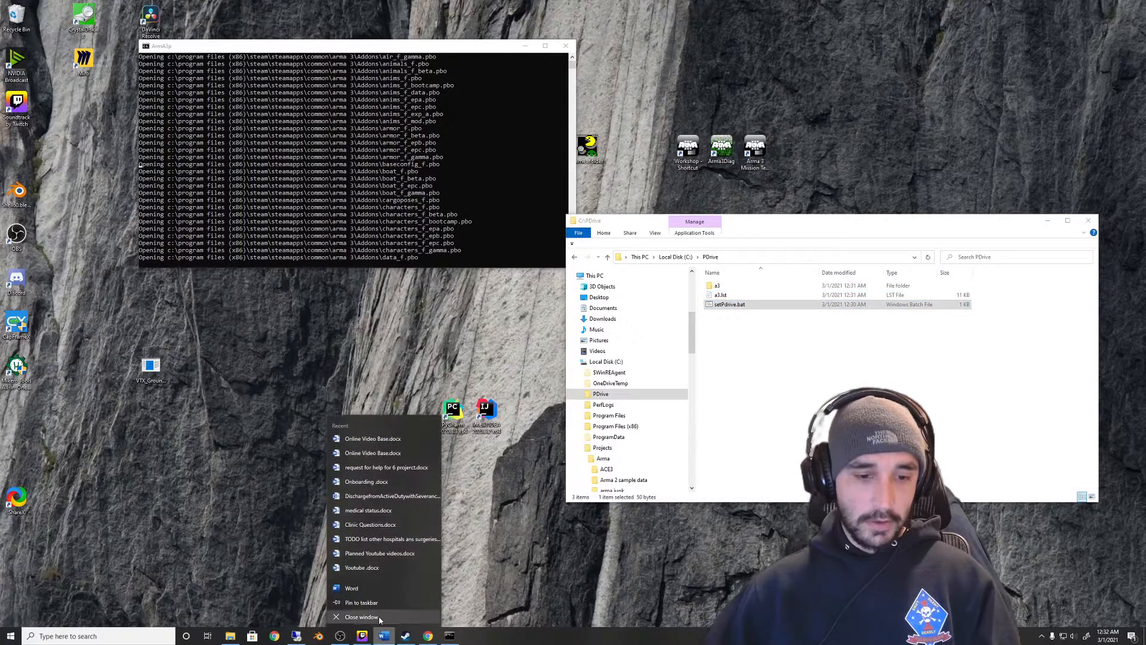
click(382, 617)
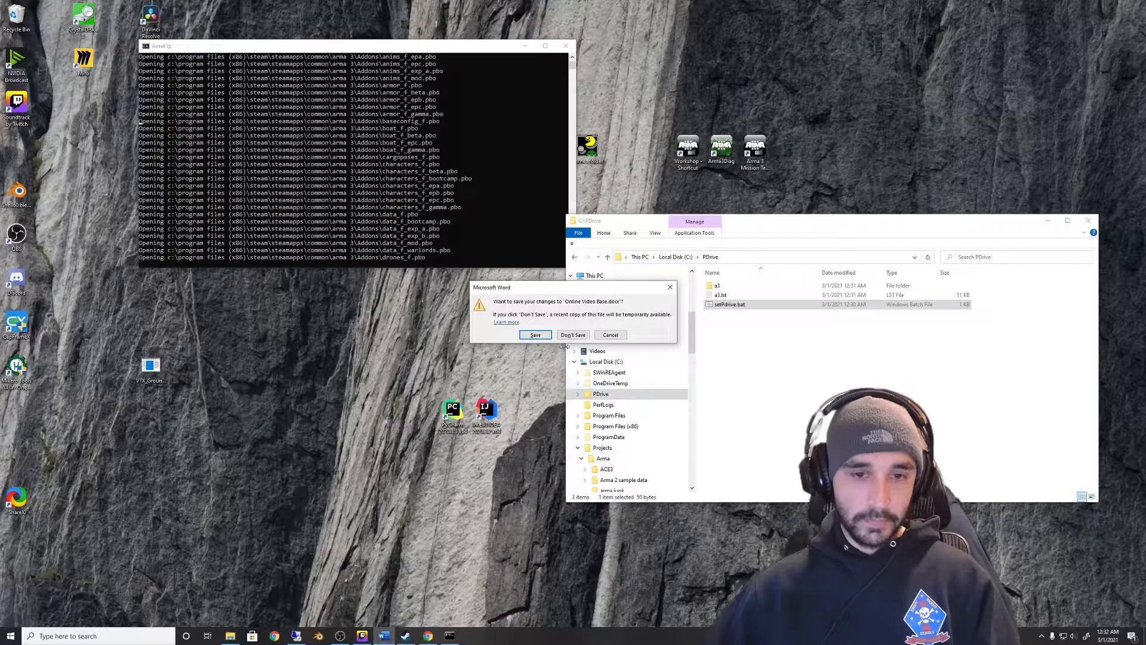
click(536, 336)
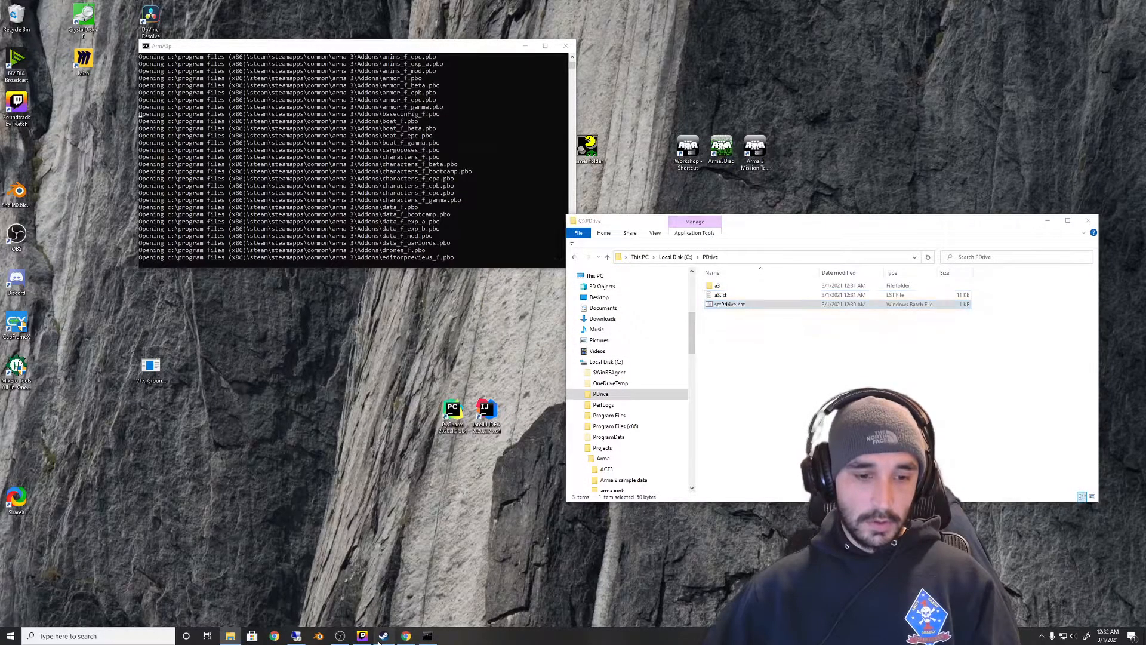
Install Arma 3 Samples from the Steam library under C:\Program Files (x86)\Steam, keeping the desktop and start menu shortcuts
click(383, 637)
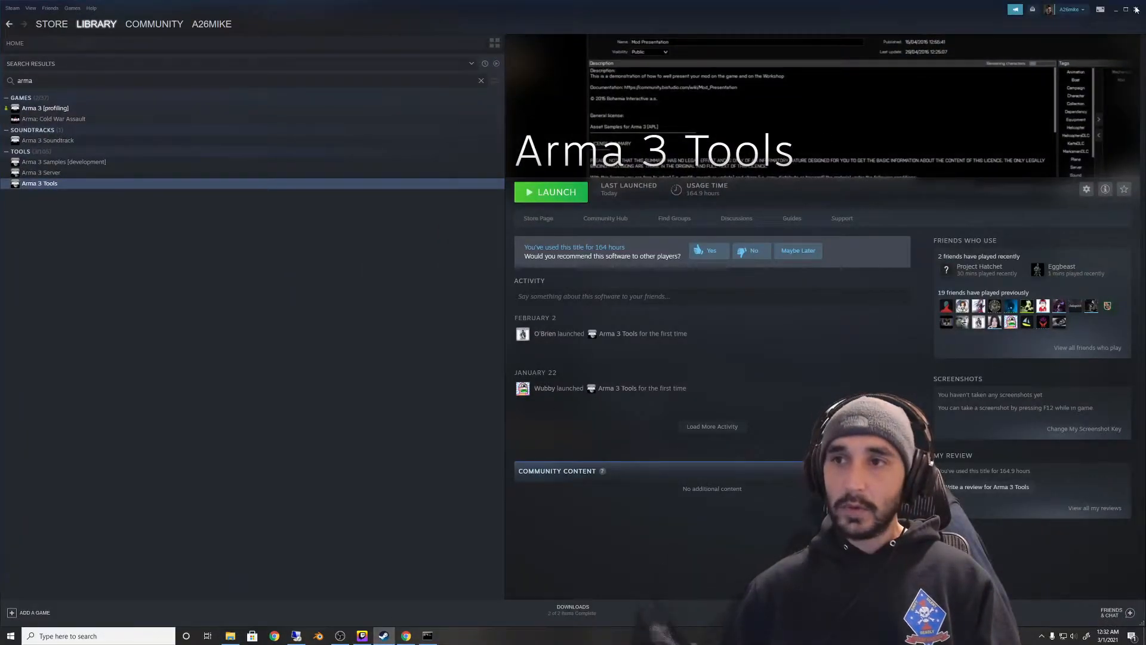
click(64, 162)
click(562, 201)
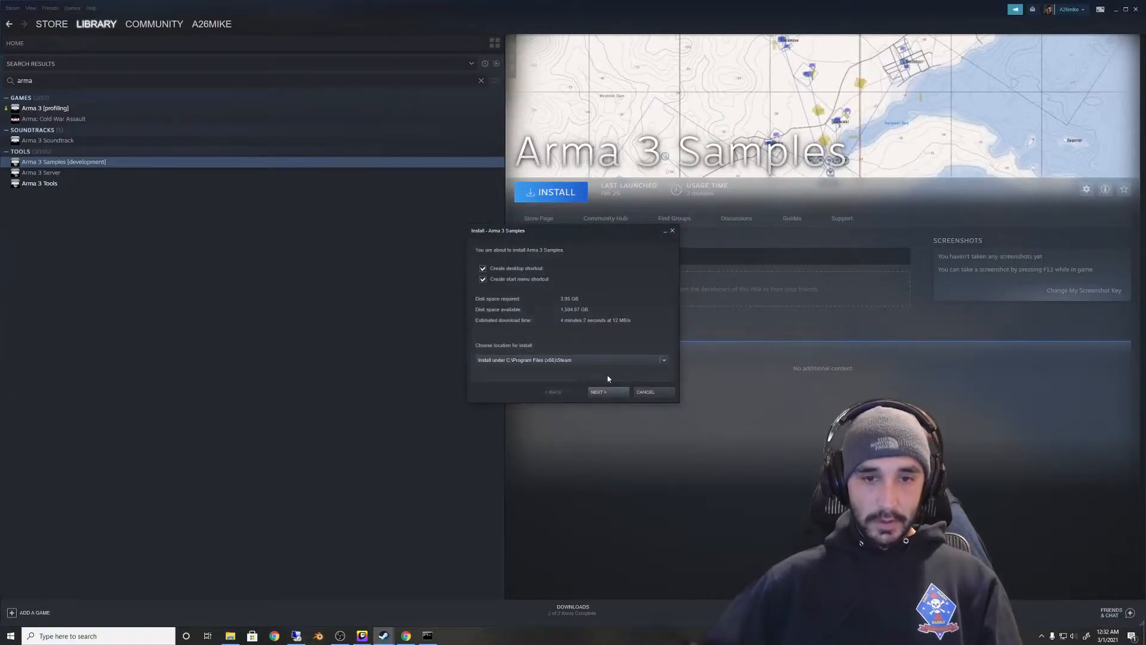
click(664, 360)
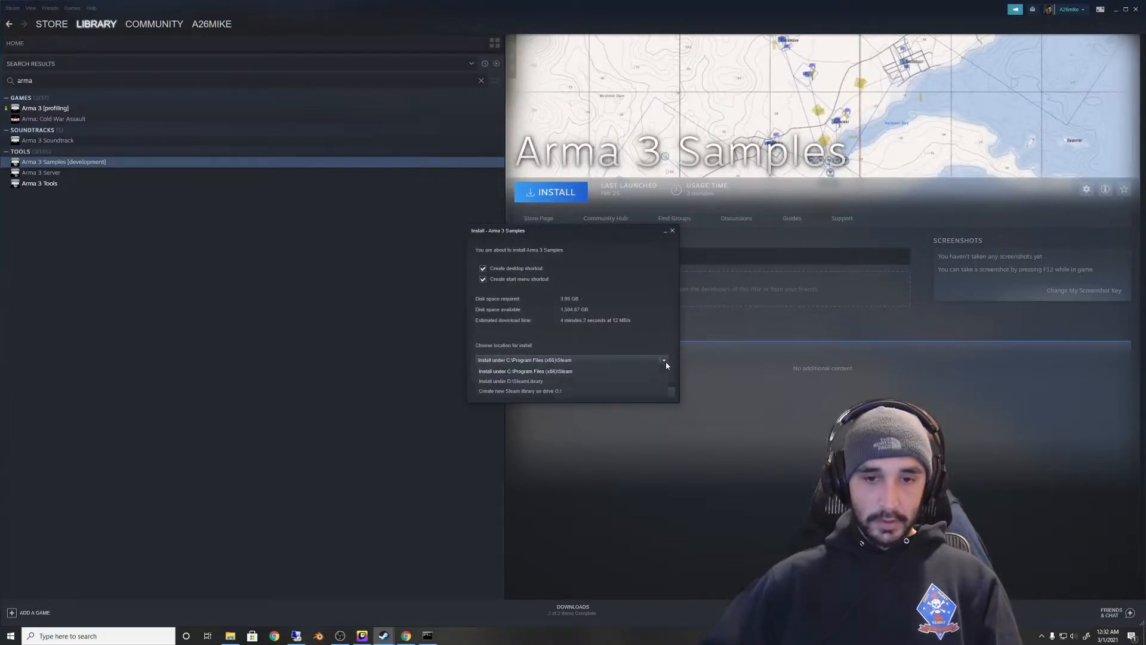
click(565, 371)
click(607, 392)
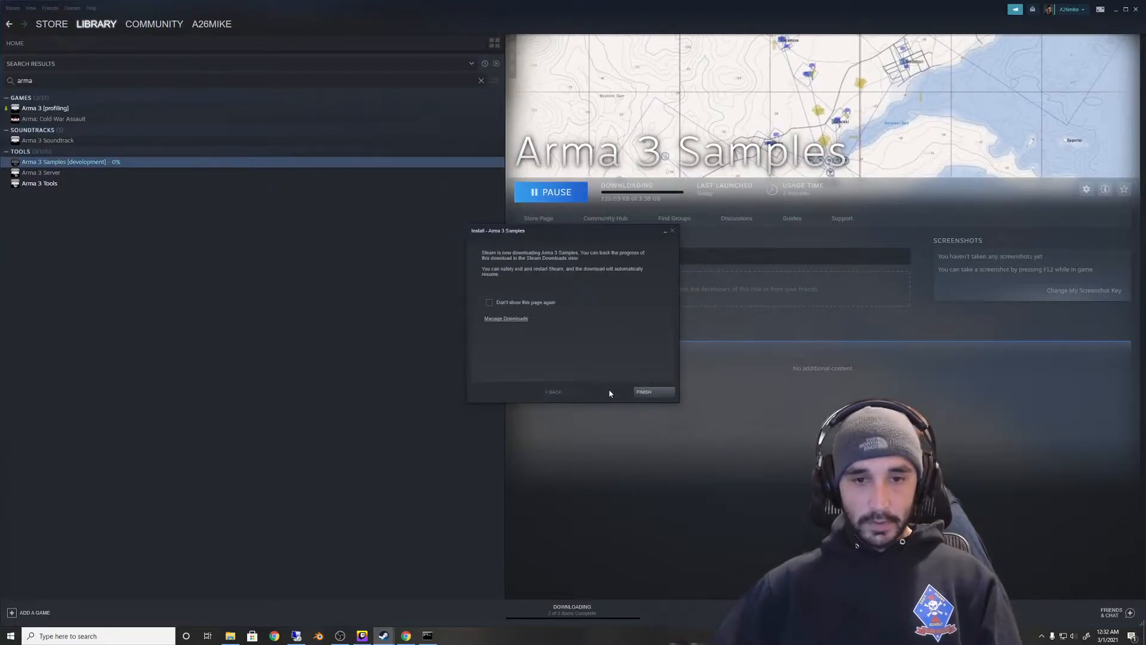
click(642, 394)
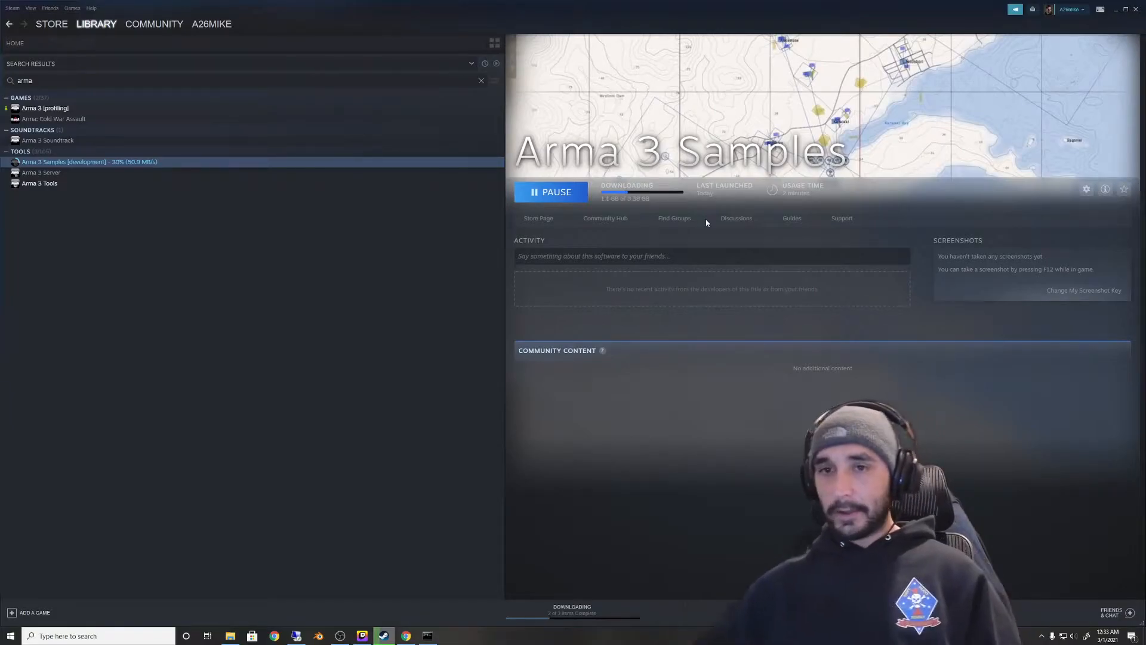
Clear the Steam, ArmA3p and PDrive windows away from the Arma desktop shortcuts and launch Arma 3 Tools
click(1114, 11)
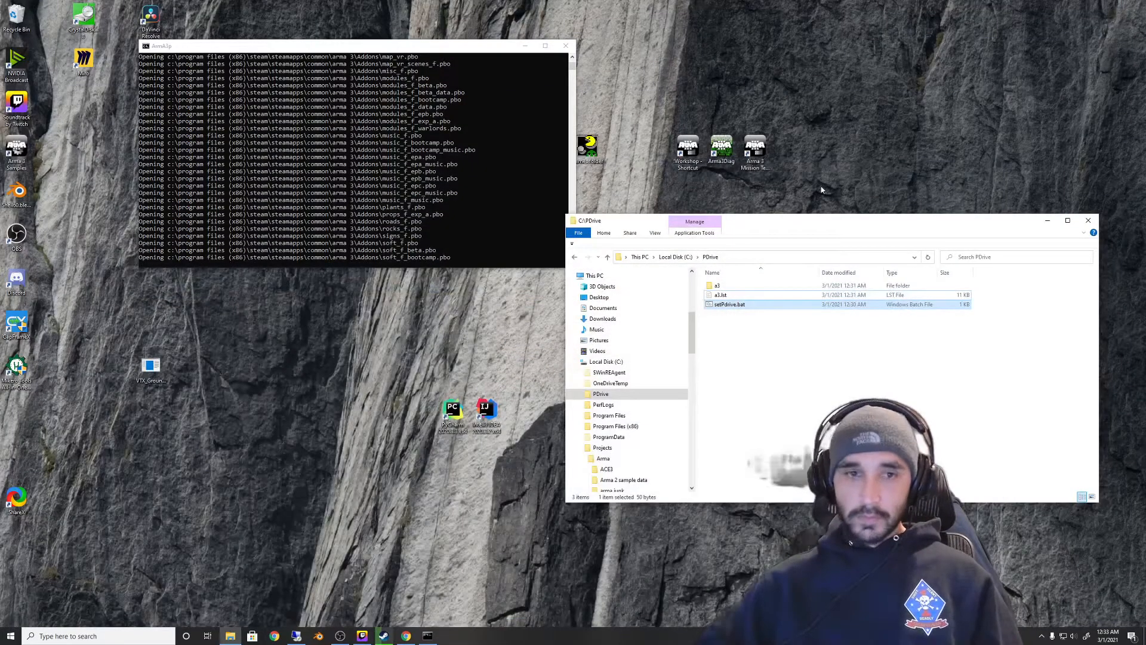
drag(432, 49, 296, 10)
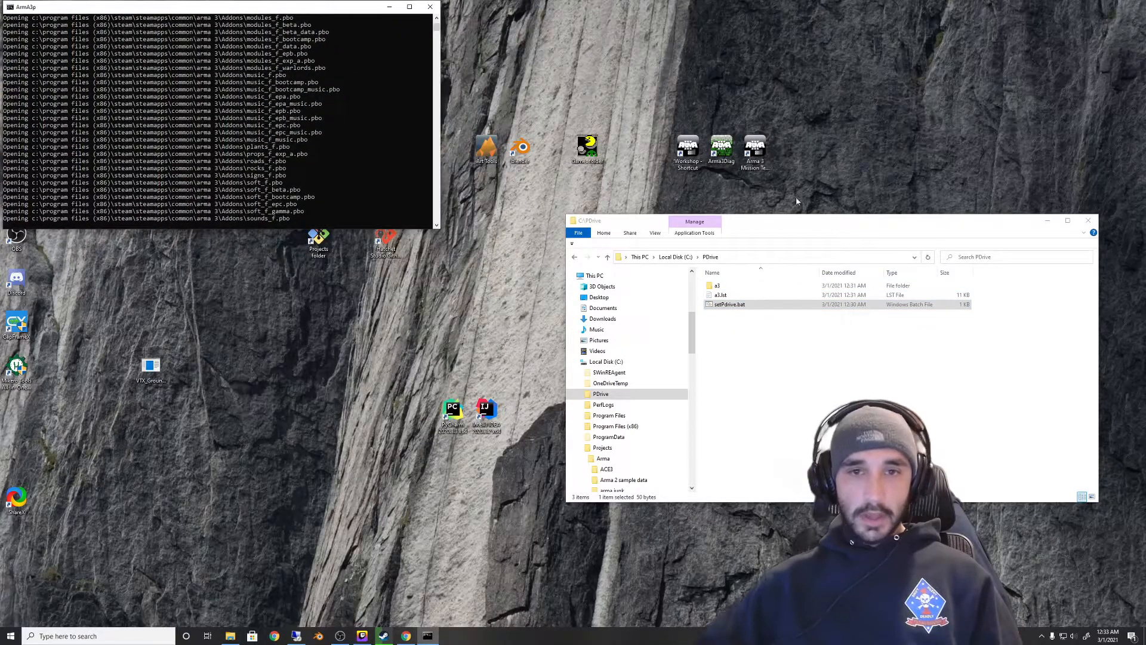
drag(810, 227, 734, 344)
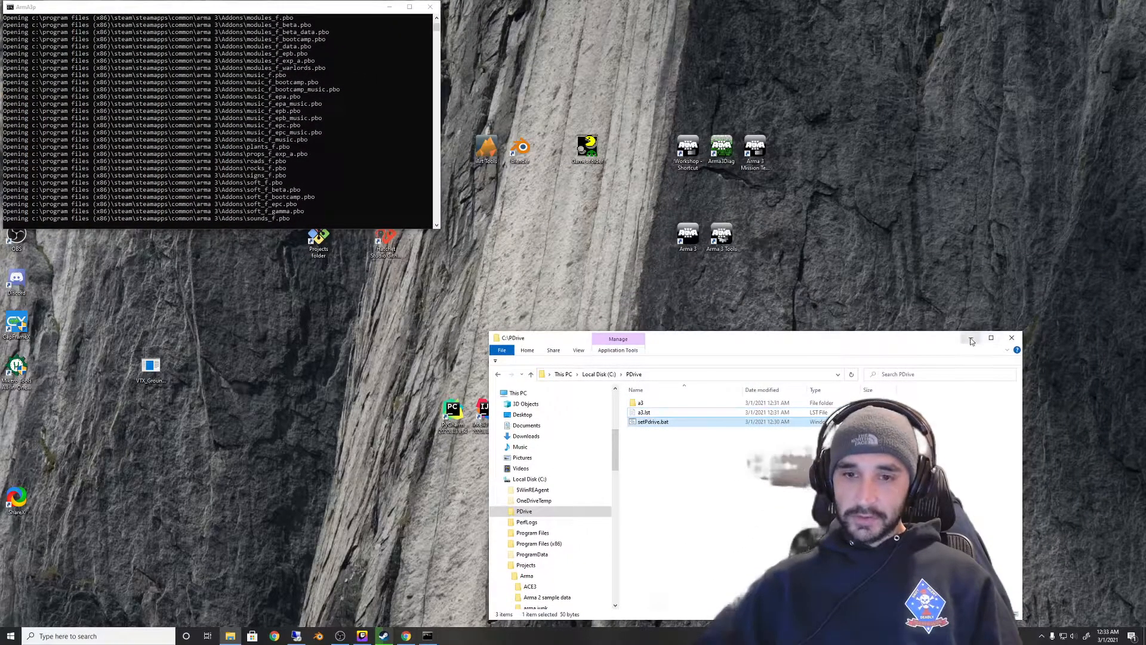
click(971, 339)
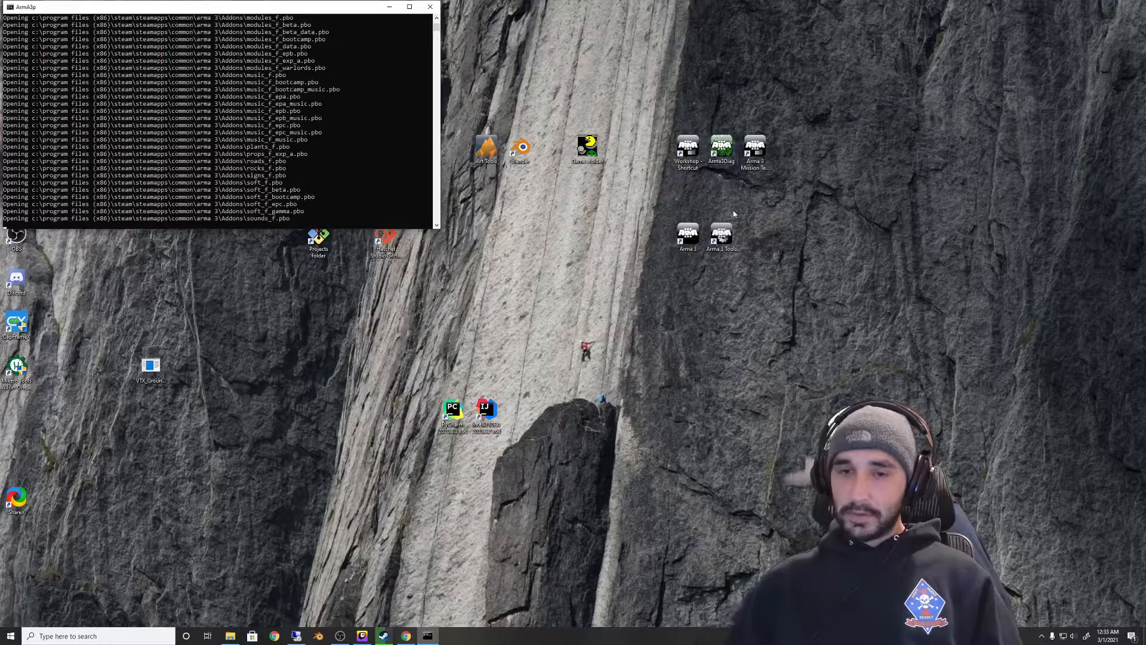
double_click(727, 233)
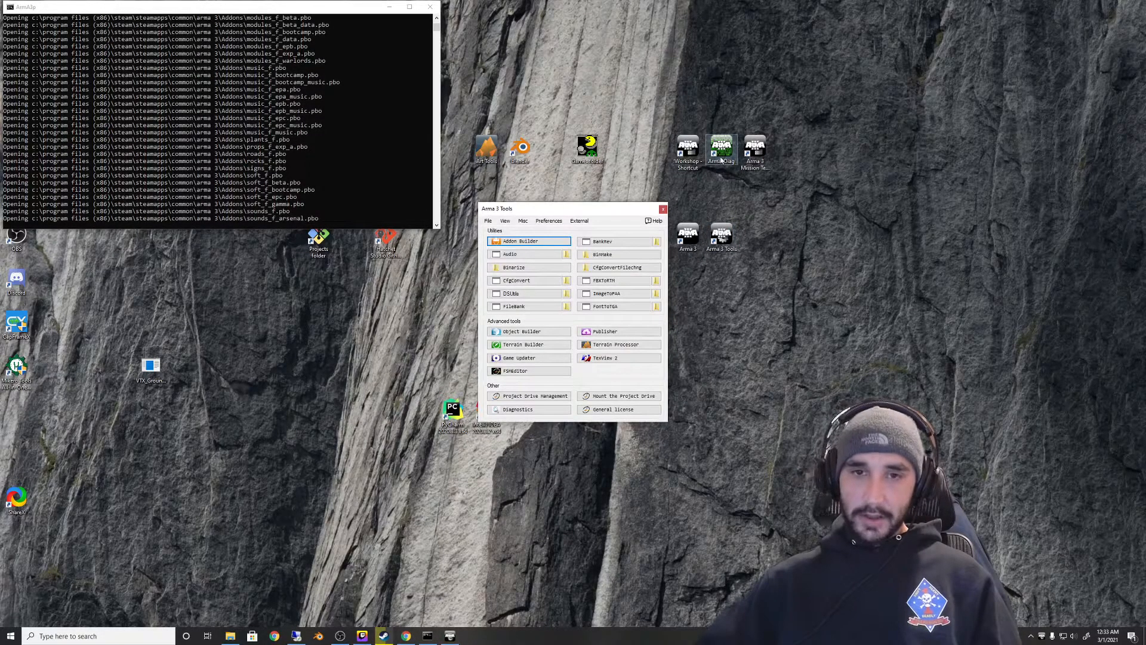
Examine the startup parameters, including -filePatching, in the Arma3Diag shortcut's batch file with Visual Studio Code, leaving the file unedited
right_click(720, 145)
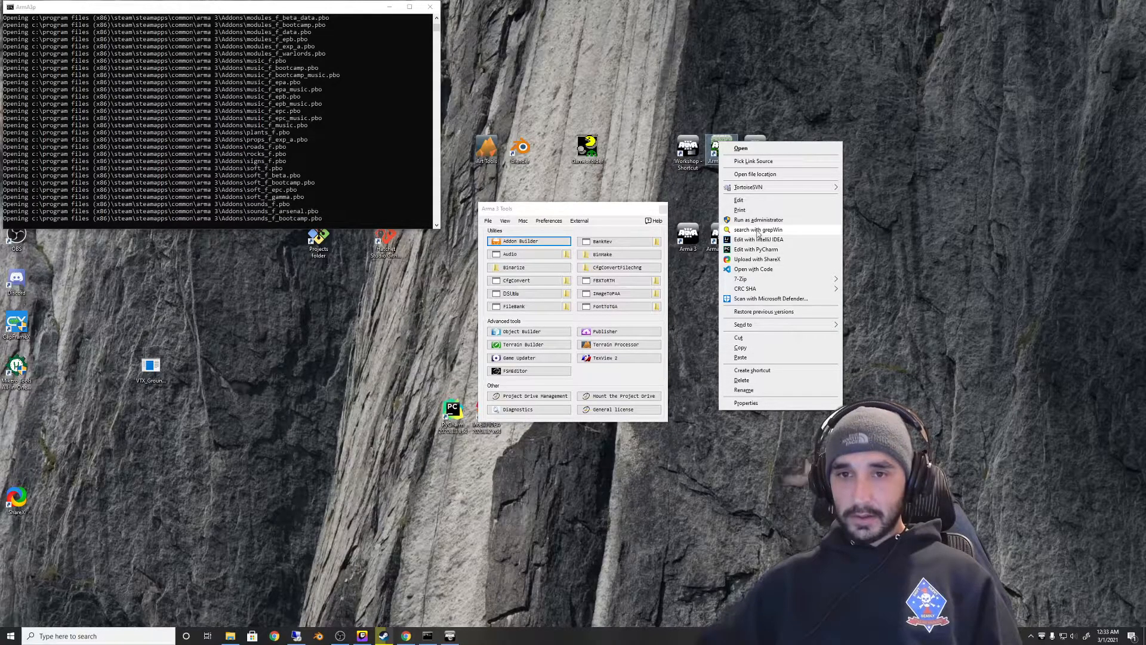
click(757, 269)
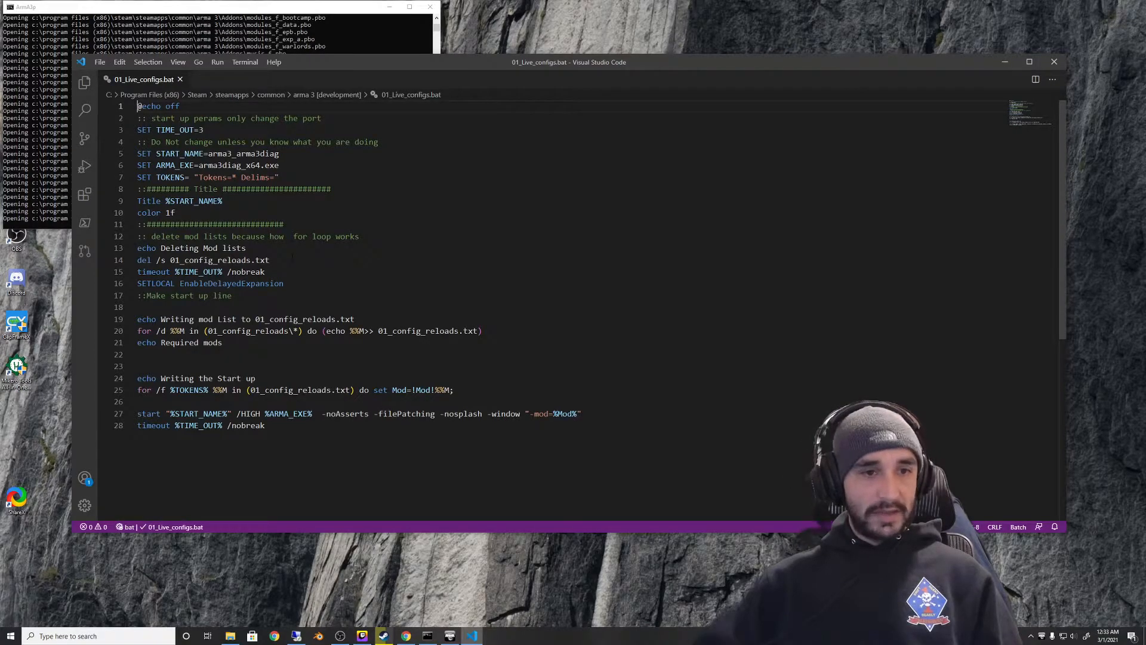
drag(265, 425, 127, 412)
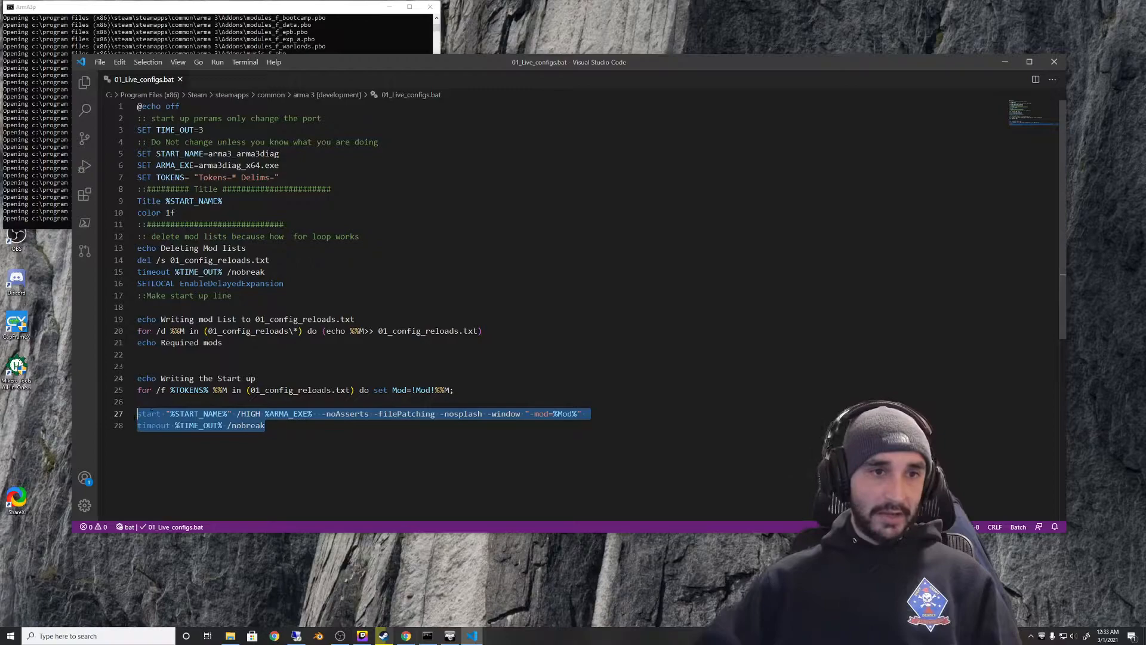
click(343, 283)
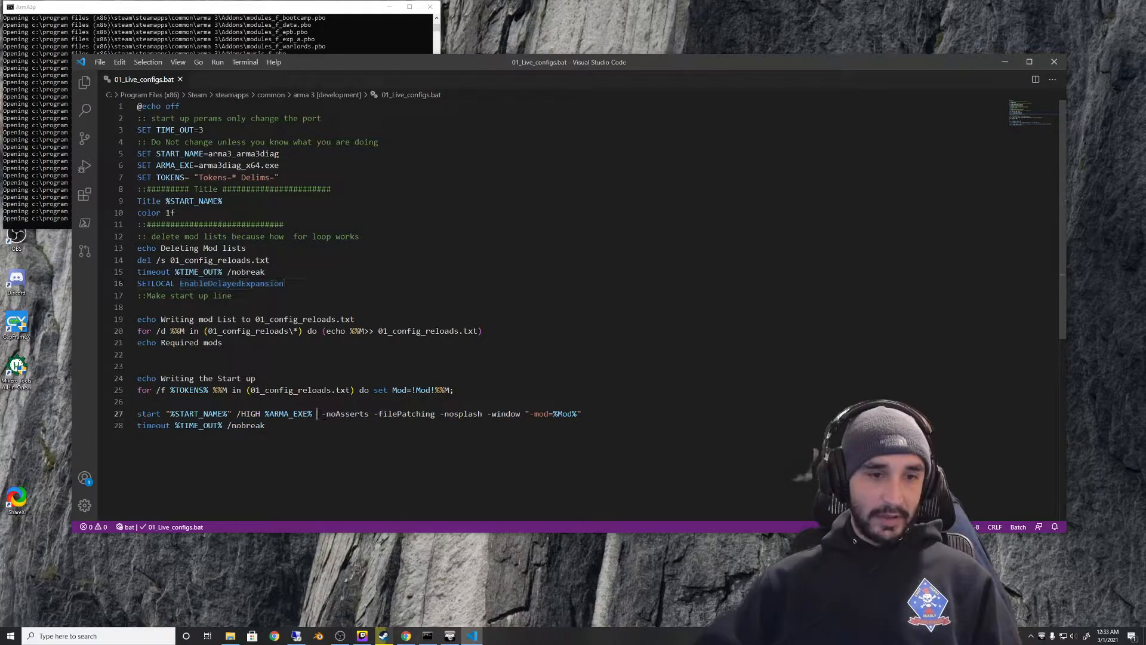
drag(317, 414, 521, 414)
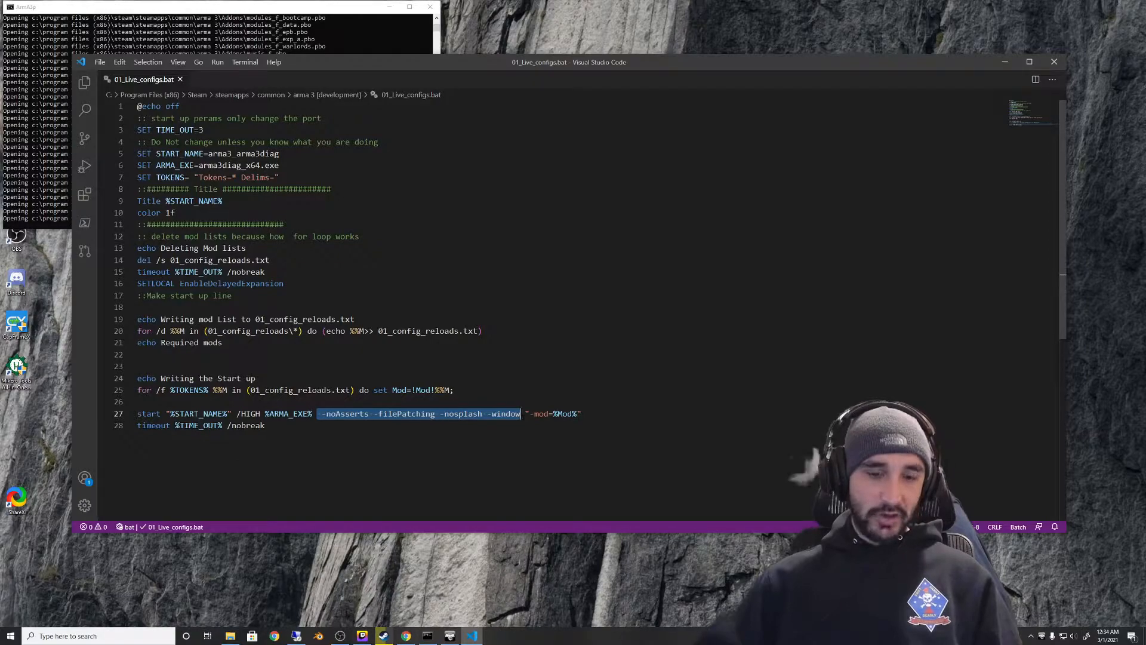
click(521, 414)
double_click(412, 413)
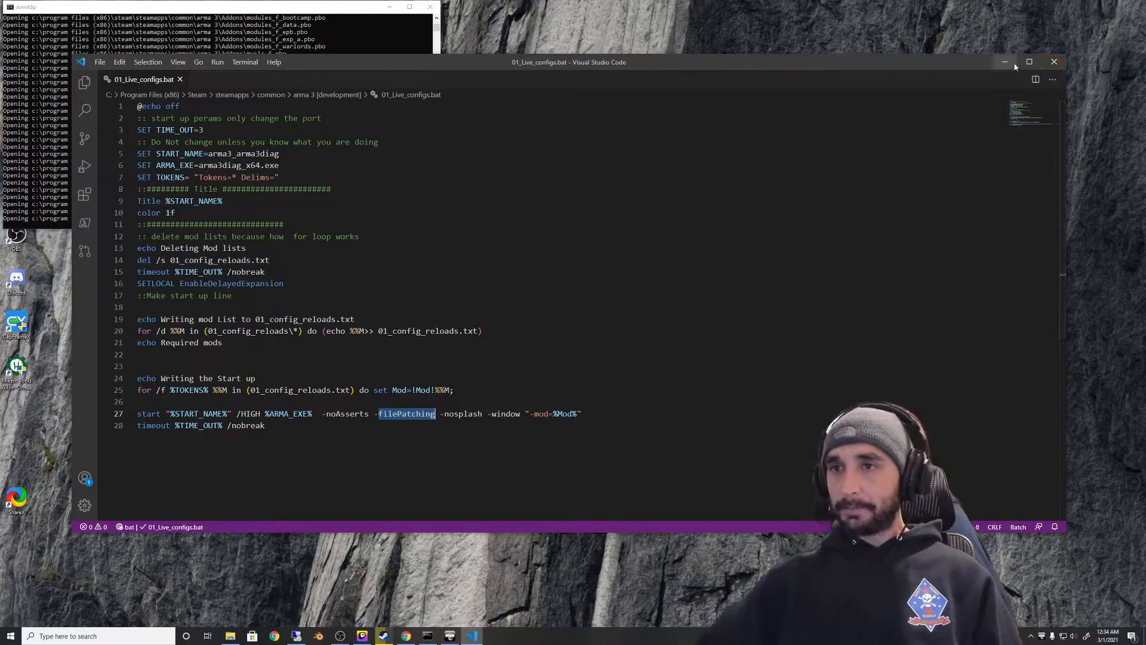
click(1054, 62)
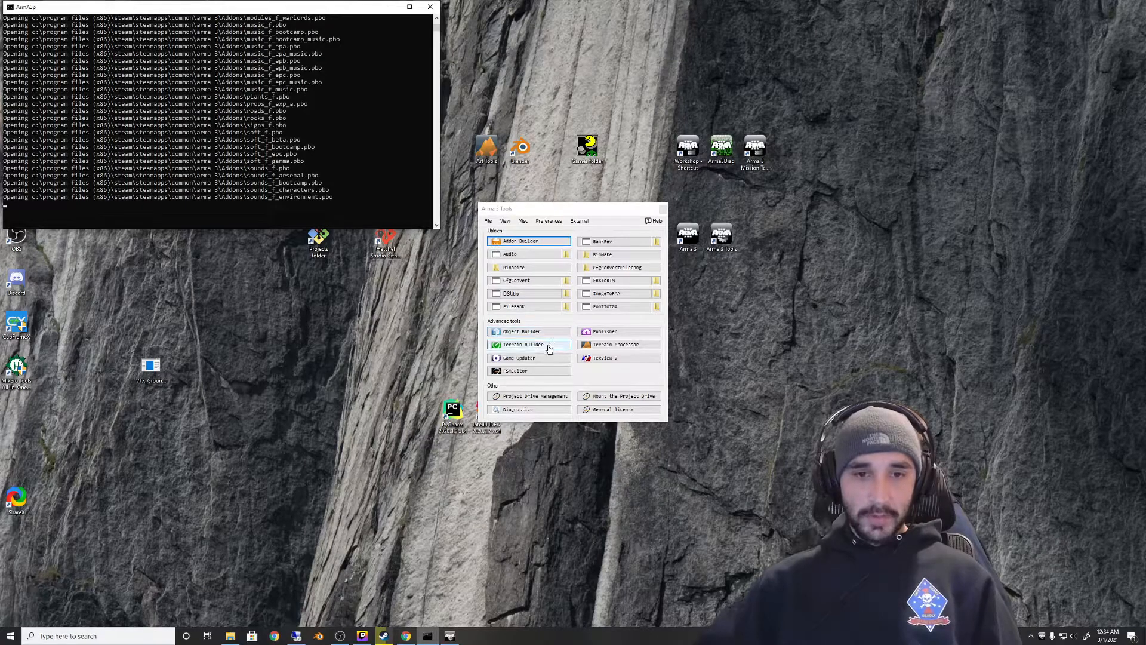
Set the Game Updater's selected branch to Arma 3 Development Branch and save the options
click(530, 358)
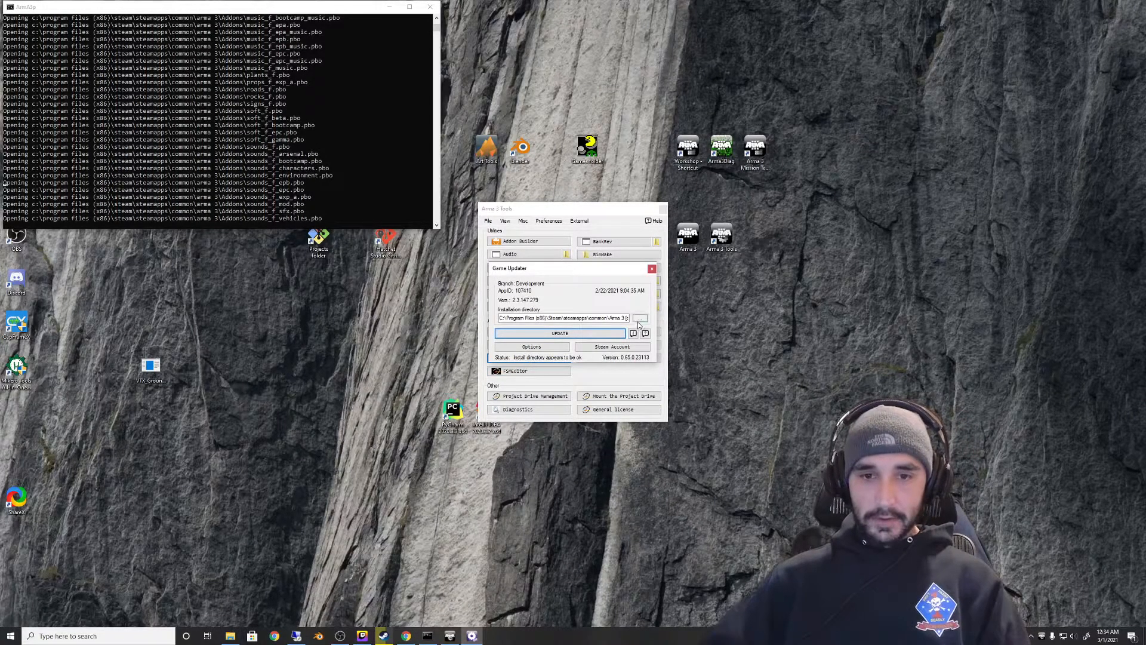
click(537, 347)
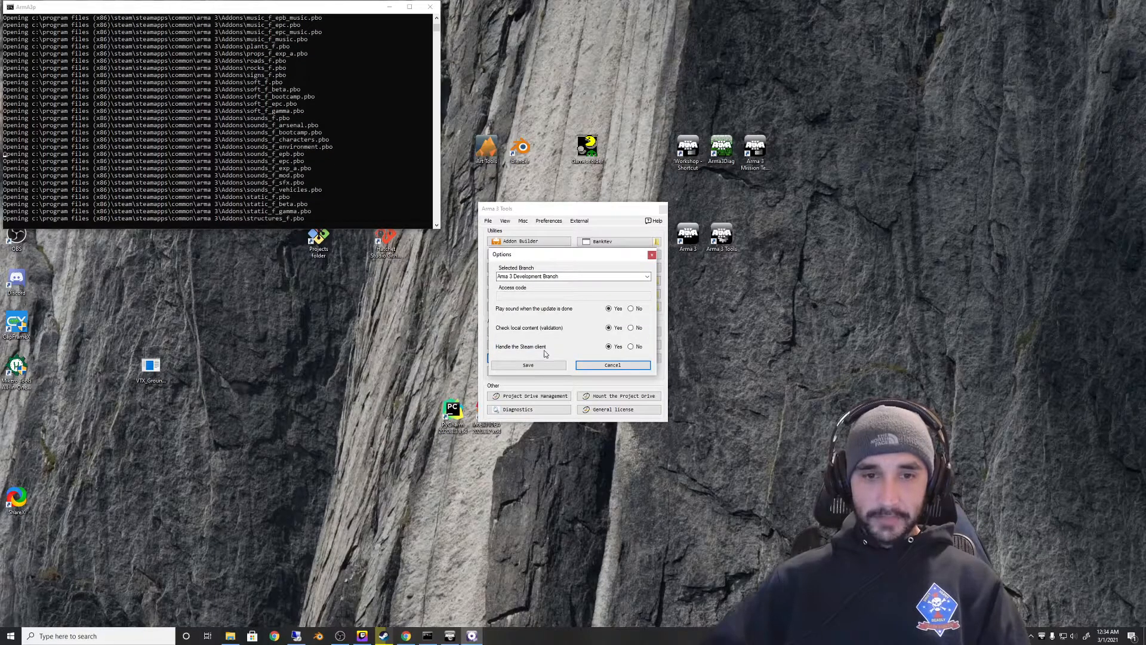
click(646, 278)
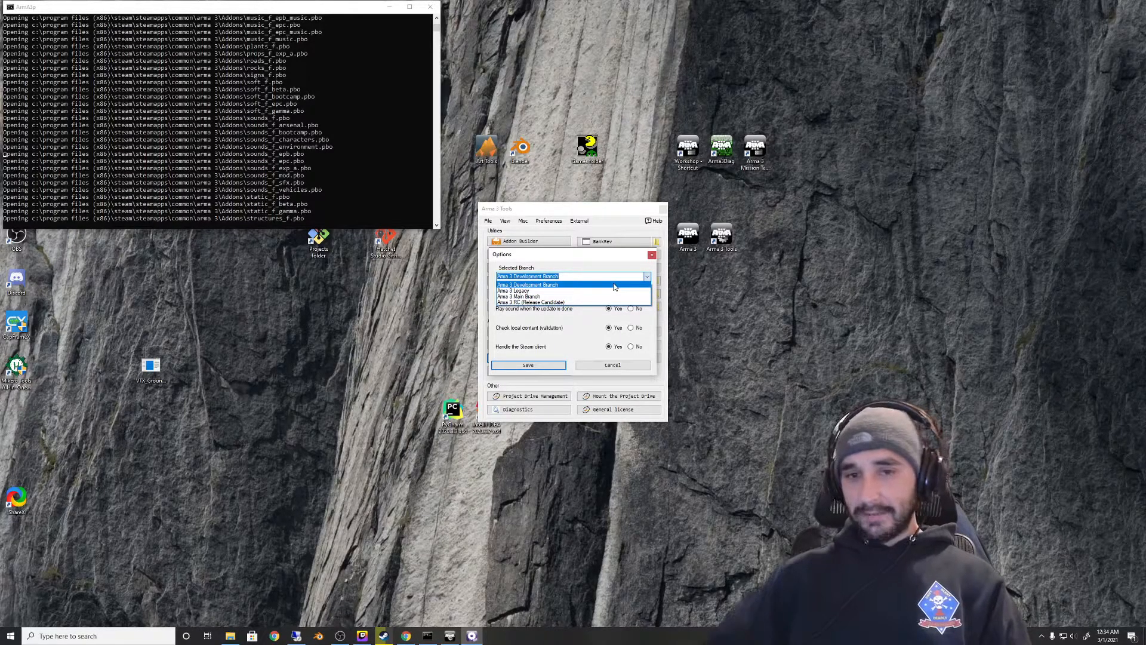
click(614, 286)
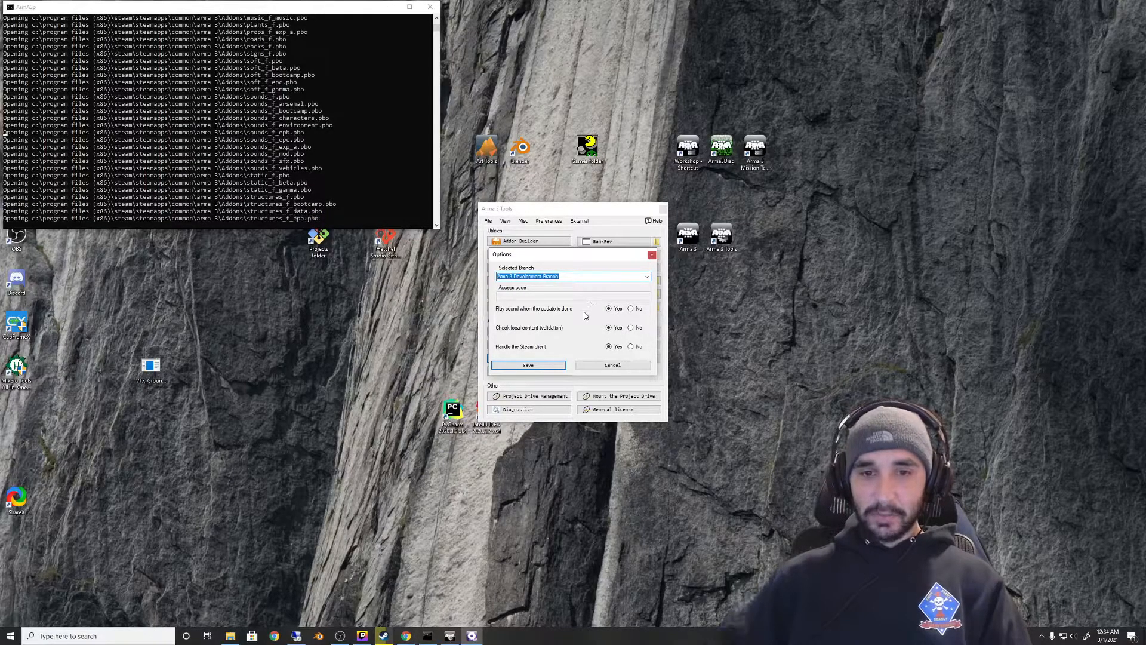
click(528, 365)
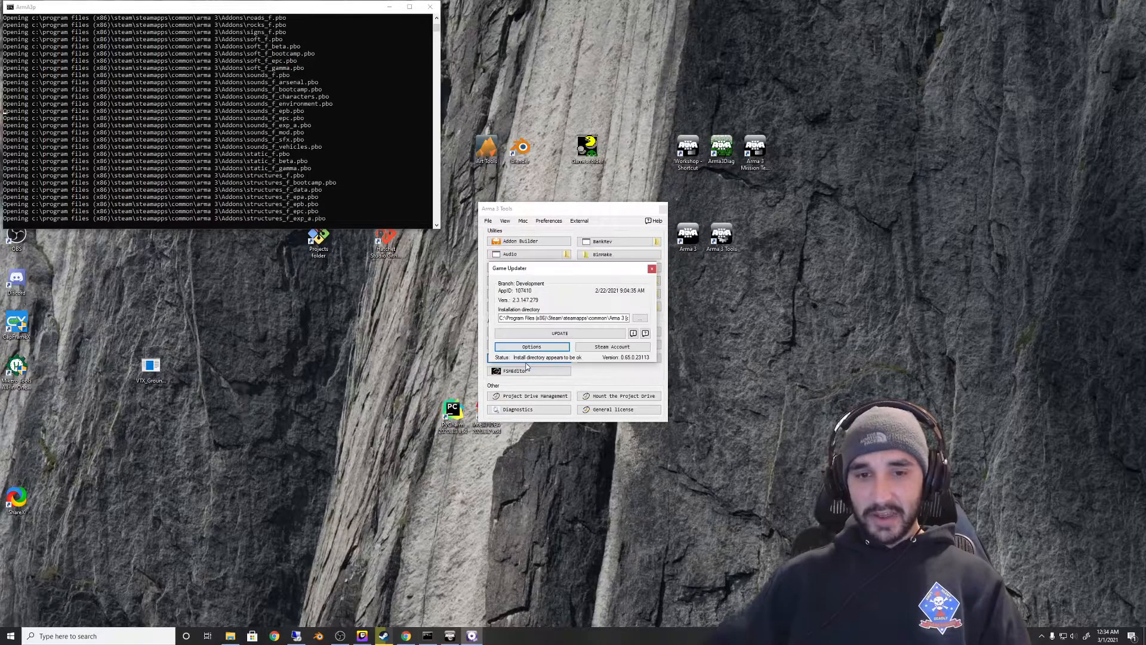
Run the Arma 3 development branch update and move the Game Updater window clear of Arma 3 Tools
click(564, 338)
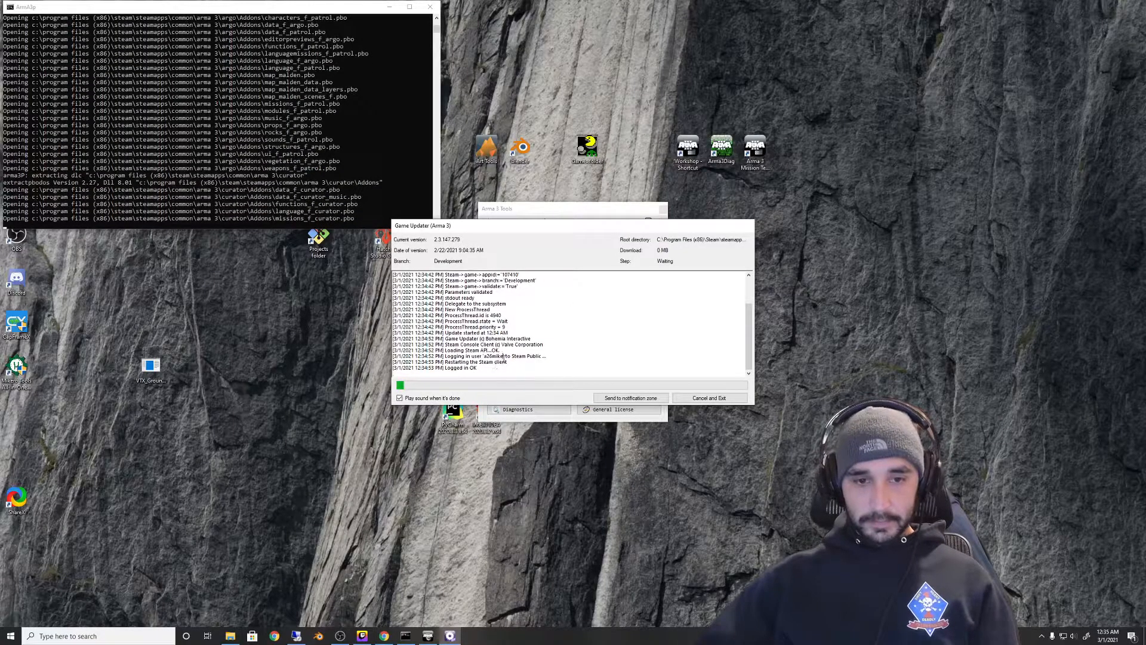
click(1042, 637)
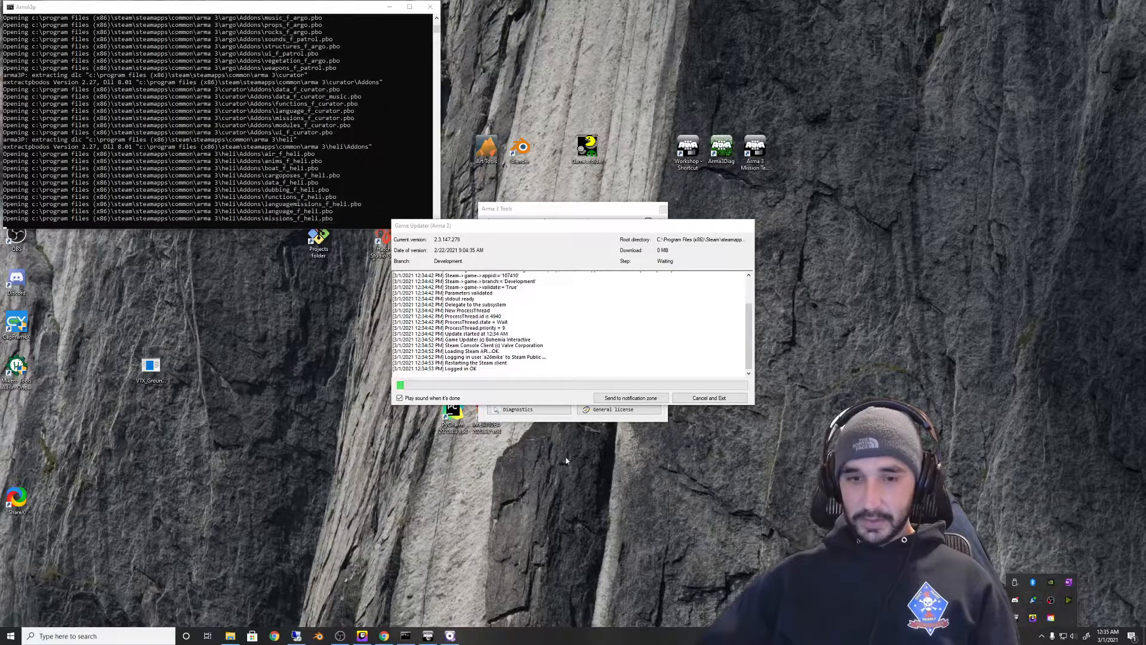
drag(560, 227, 863, 222)
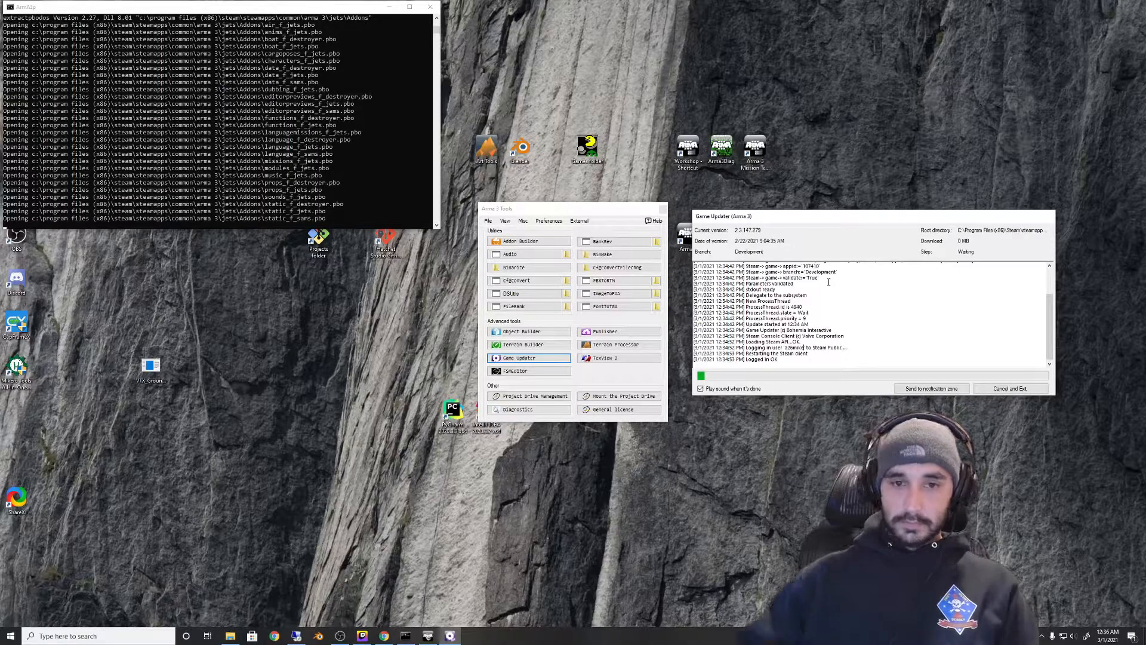
click(603, 210)
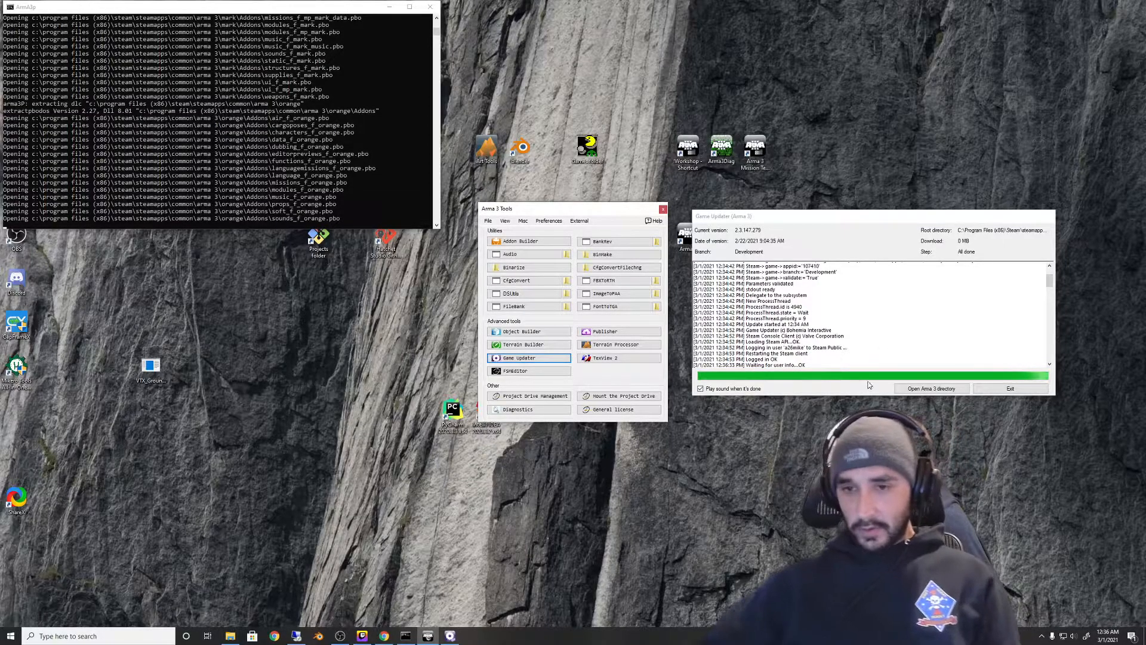
Open the Arma 3 directory from Game Updater, reposition and widen its window, and go up to the common folder
click(933, 388)
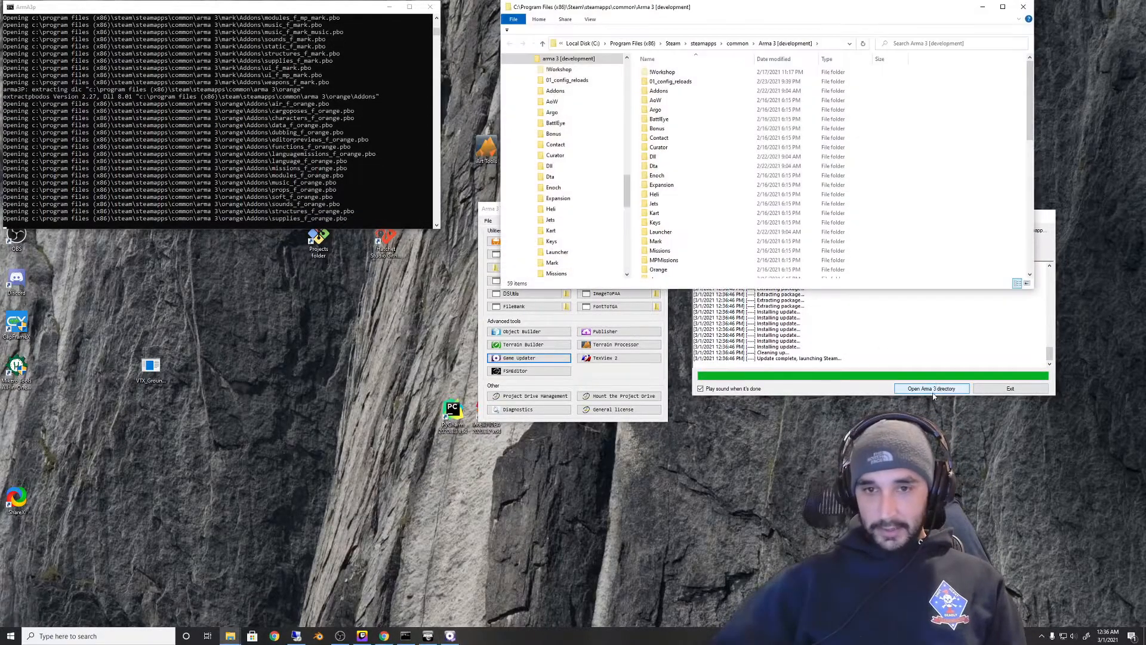
drag(809, 10, 559, 288)
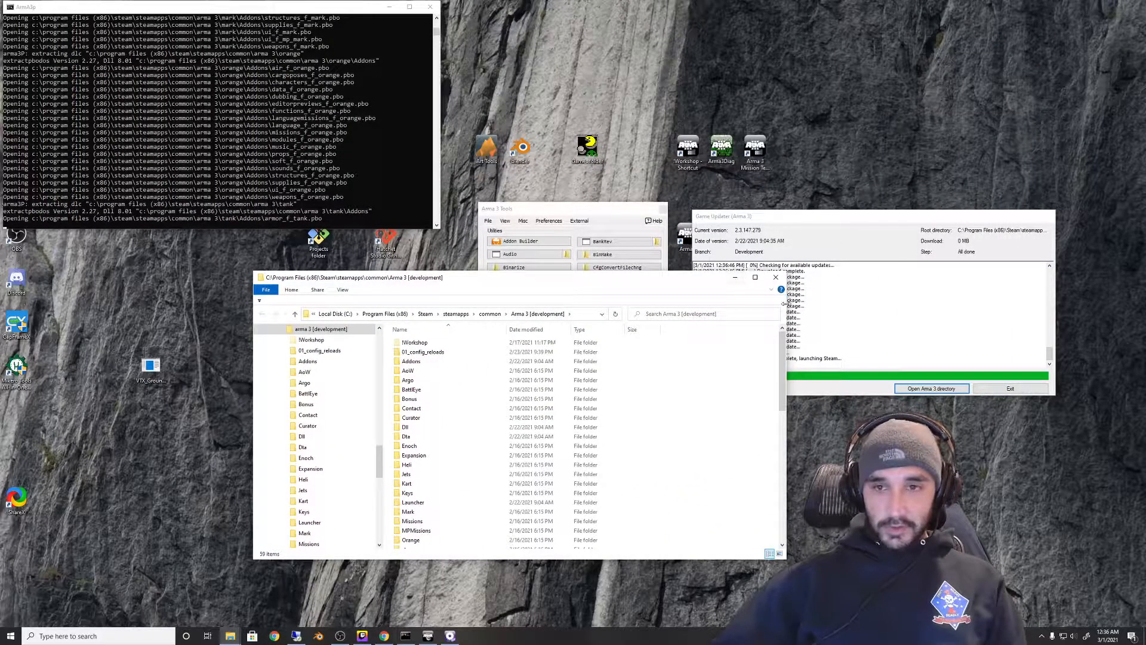
drag(783, 304, 920, 295)
drag(680, 272, 540, 130)
click(517, 172)
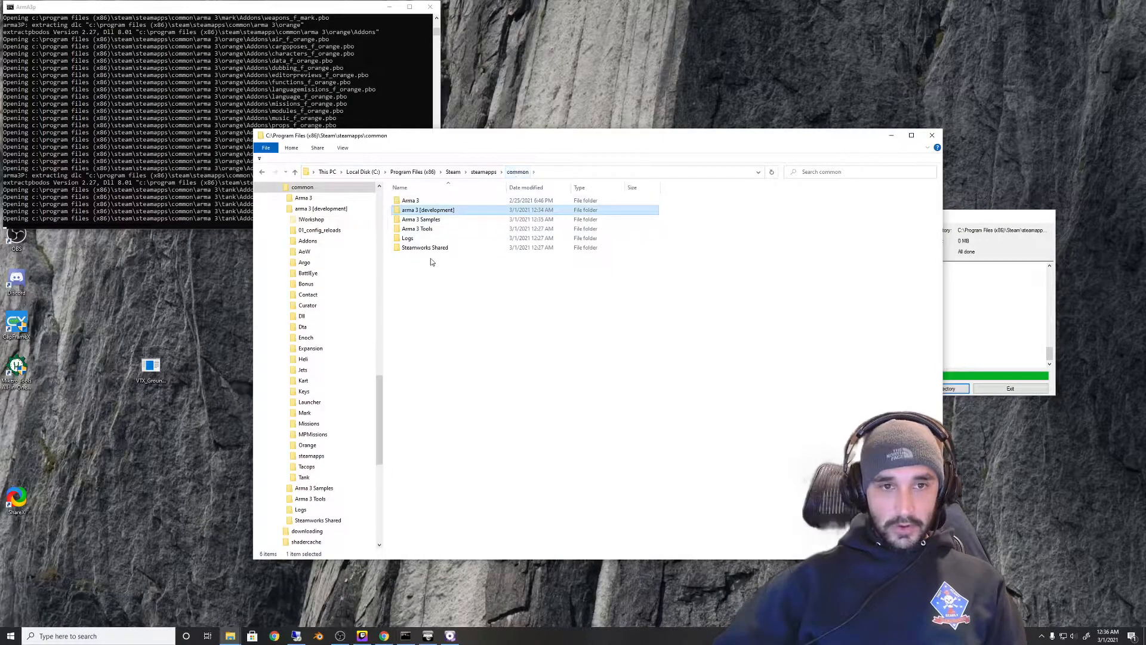
Examine the executables in the regular Arma 3 folder, selecting arma3serverprofiling_x64.exe
double_click(433, 203)
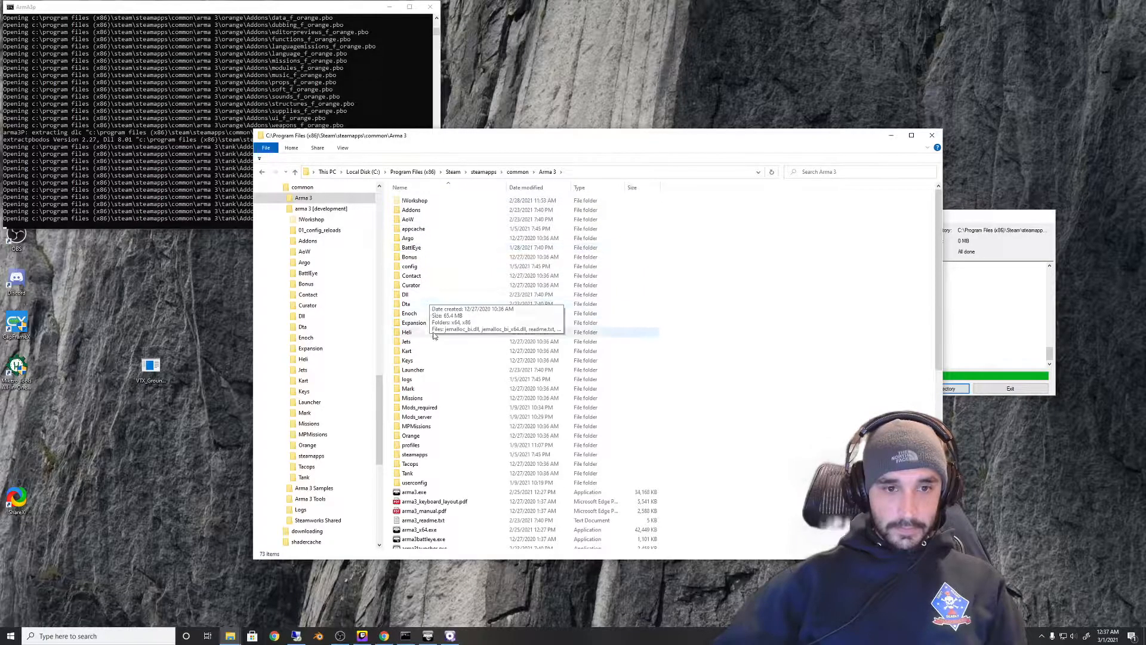
scroll(453, 451, down, 2)
scroll(454, 450, up, 2)
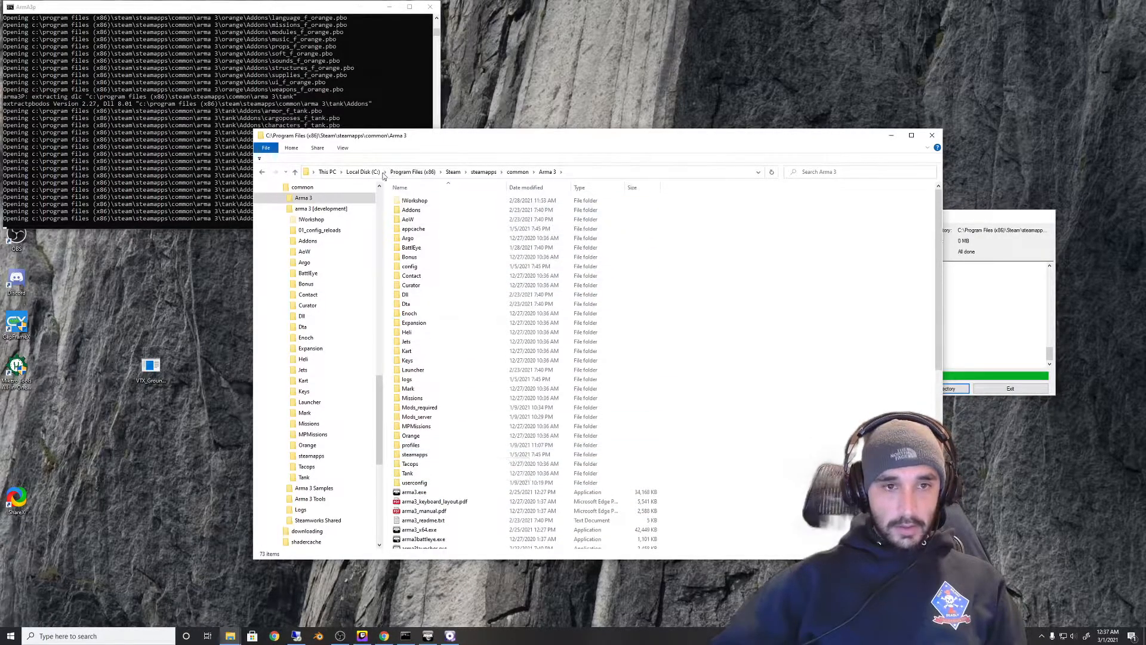
click(294, 172)
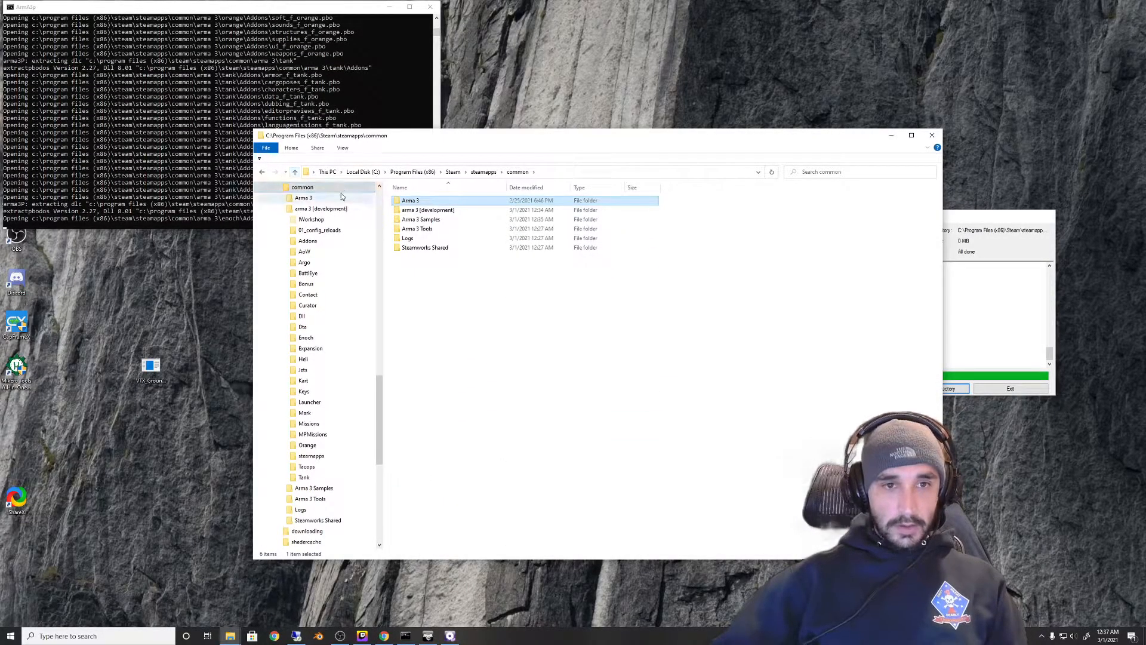
double_click(412, 201)
scroll(479, 268, down, 2)
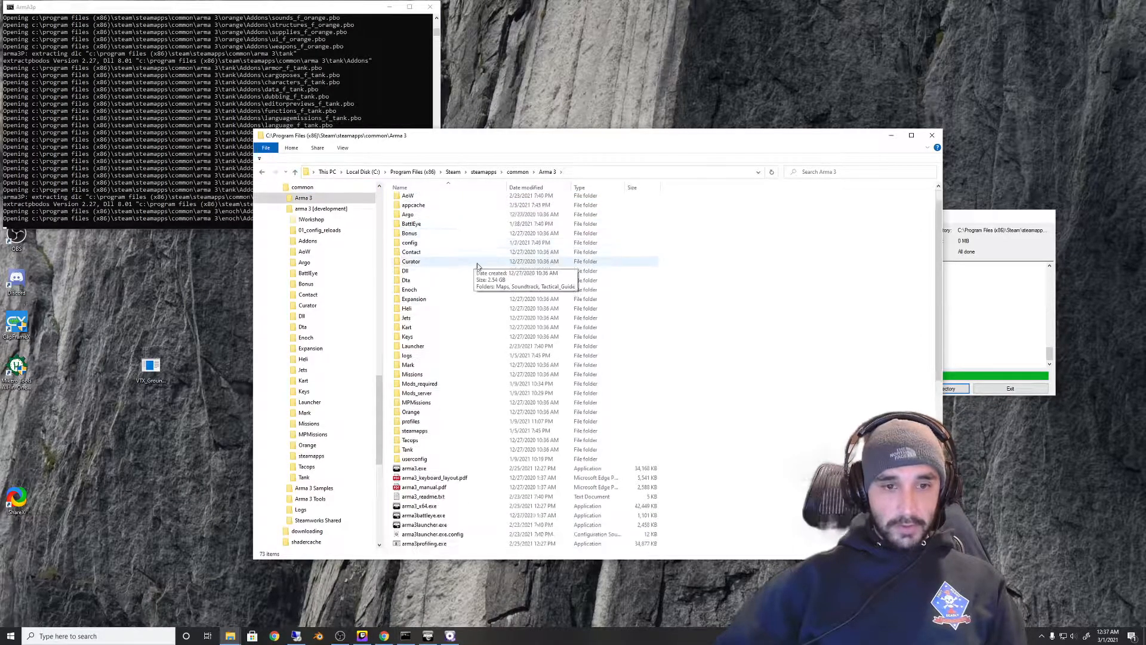
scroll(454, 435, down, 2)
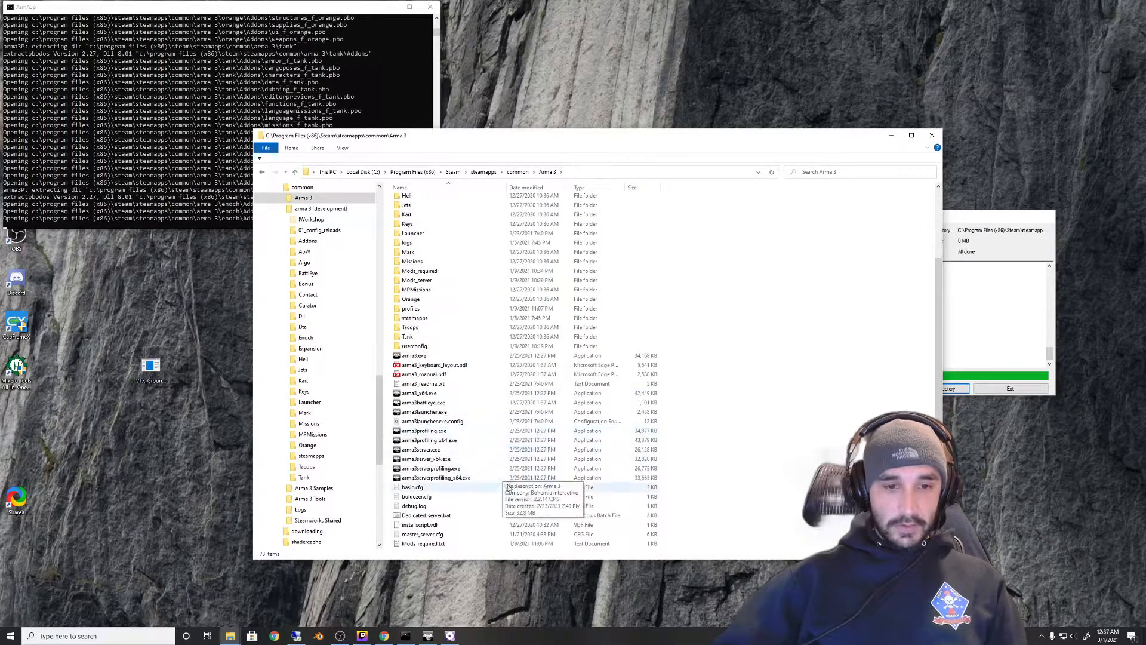
click(451, 481)
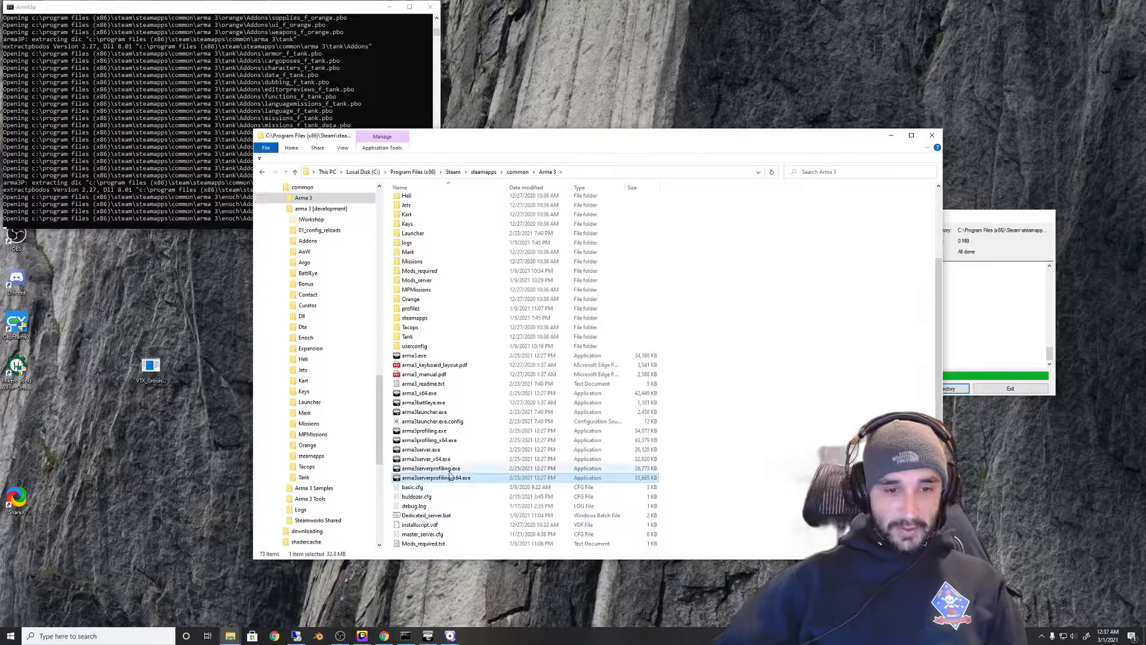
Review the server executables and remaining files in the regular Arma 3 folder, selecting arma3serverprofiling.exe and arma3server_x64.exe
click(450, 471)
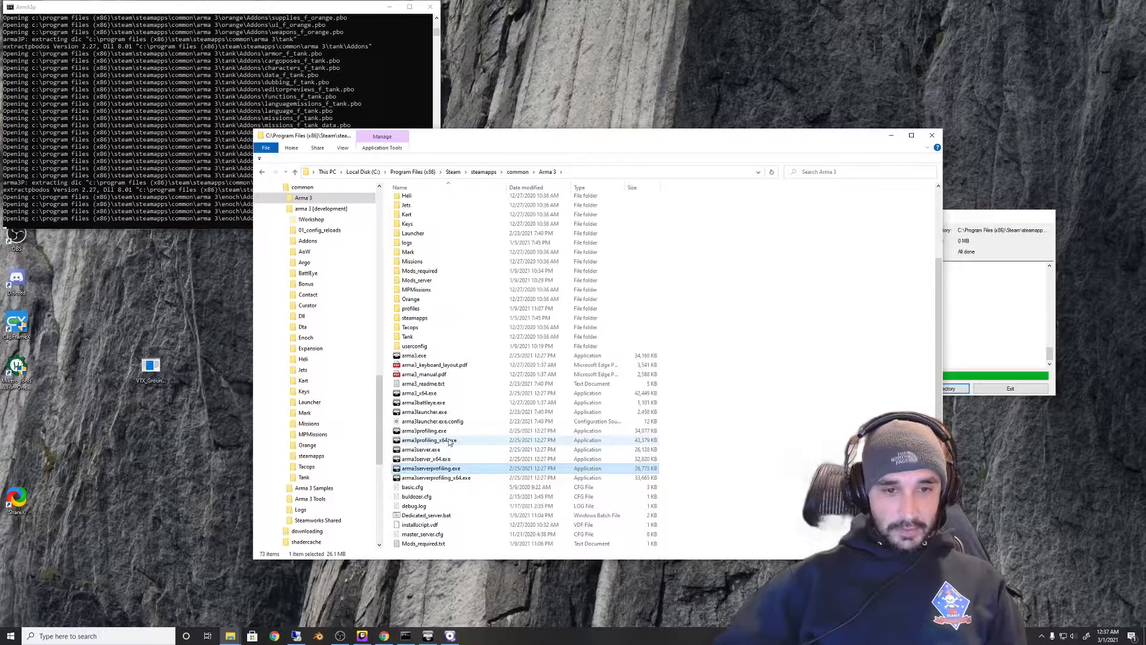
scroll(454, 431, down, 7)
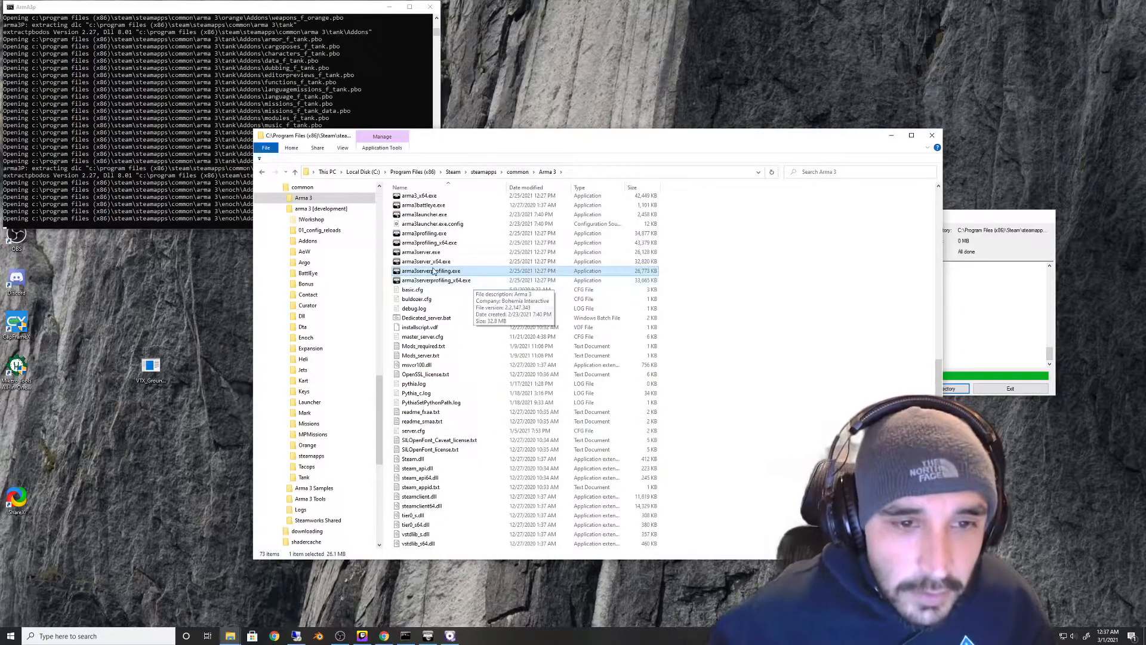
scroll(436, 270, up, 8)
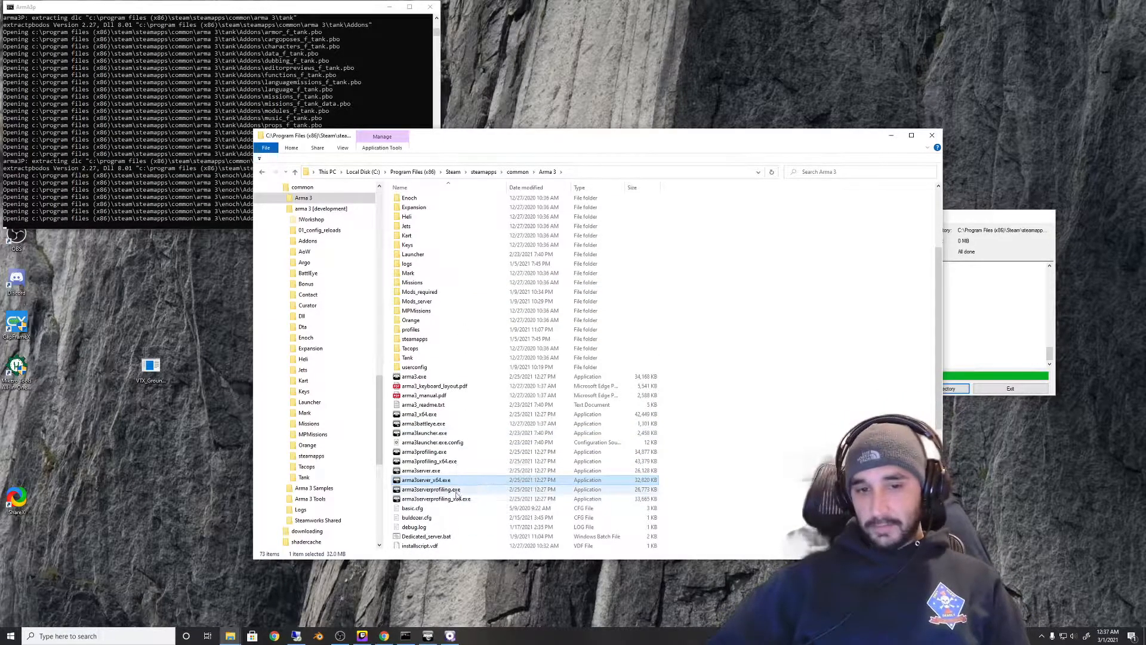
scroll(466, 475, up, 4)
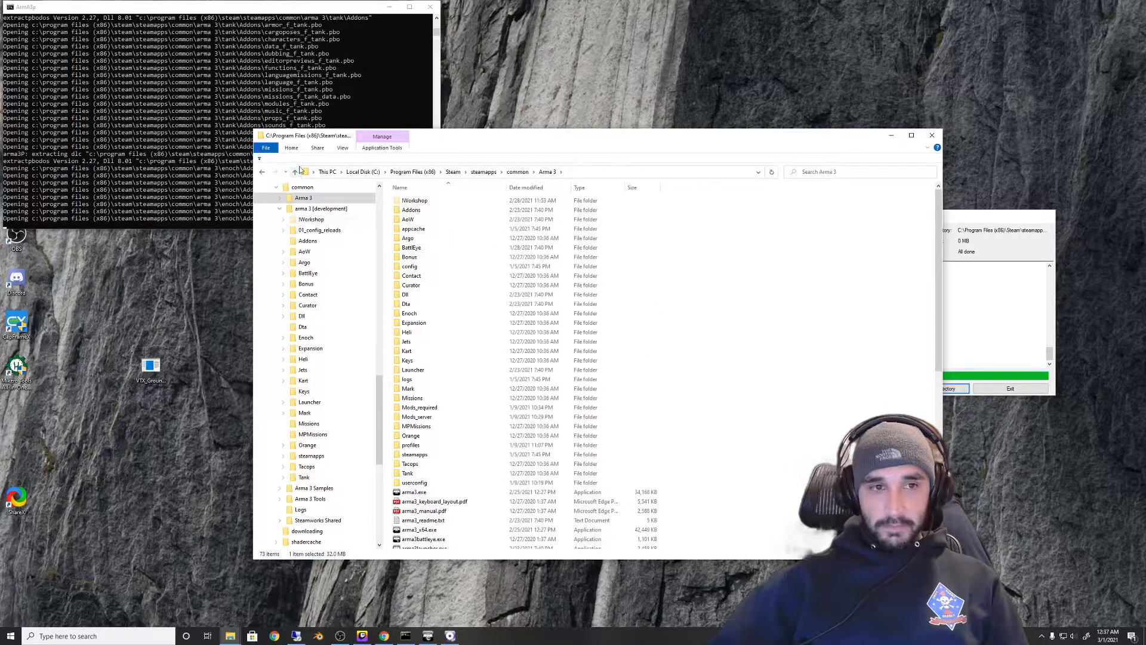
Go up to the common folder, open the arma 3 [development] folder and reposition its window on the desktop
drag(437, 138, 363, 247)
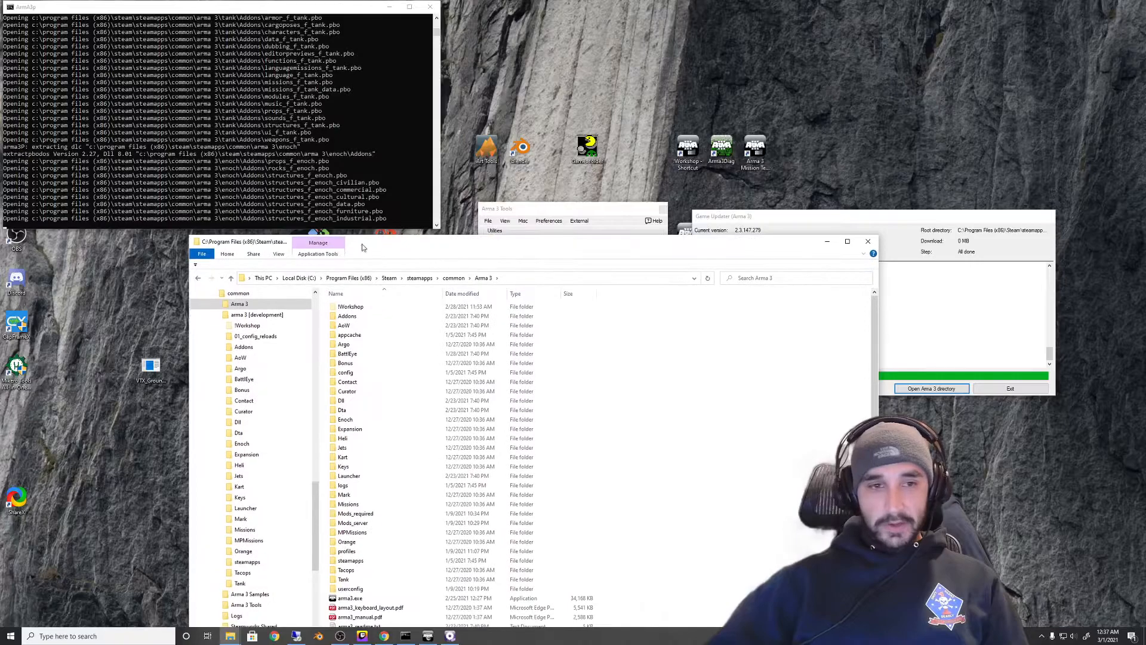
click(231, 279)
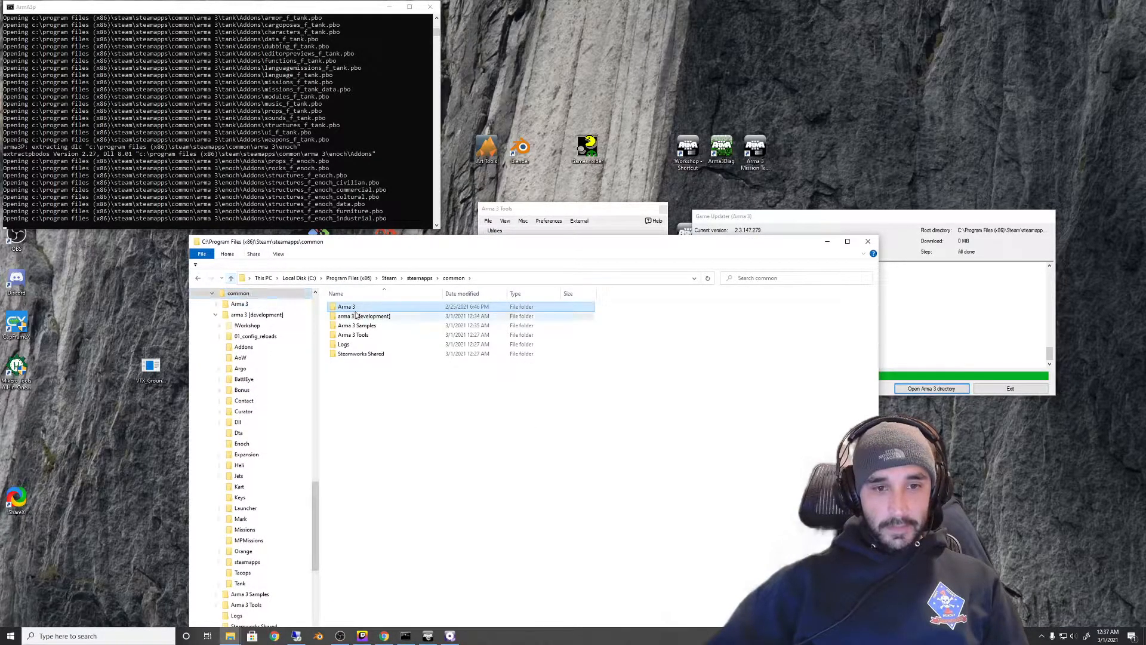
double_click(384, 321)
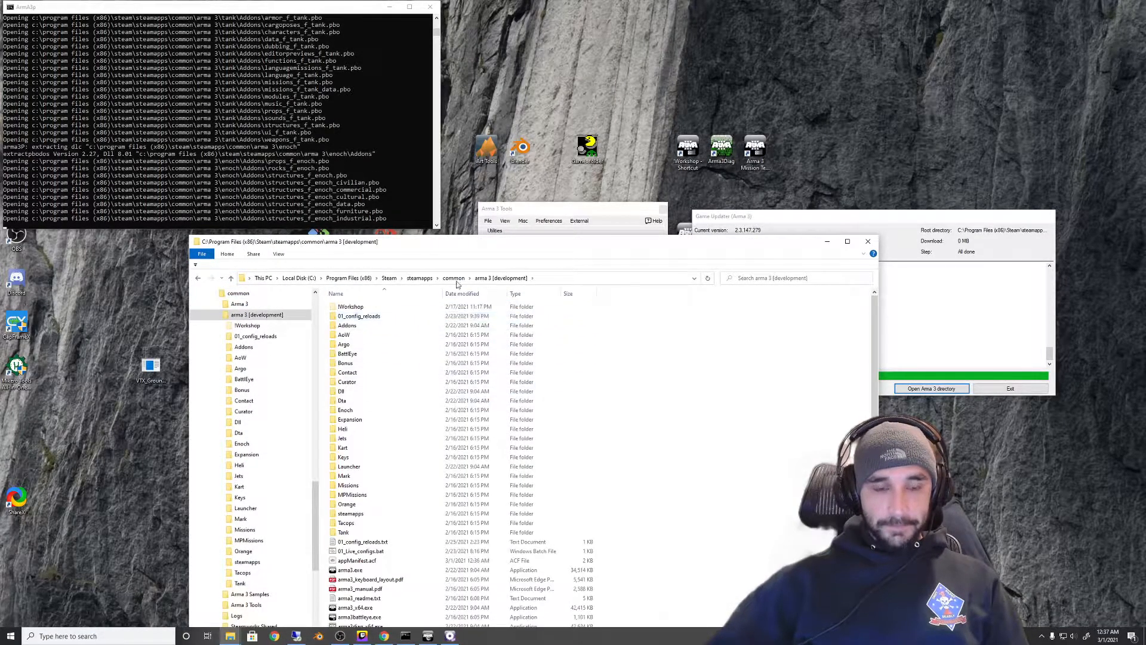
drag(484, 247, 586, 112)
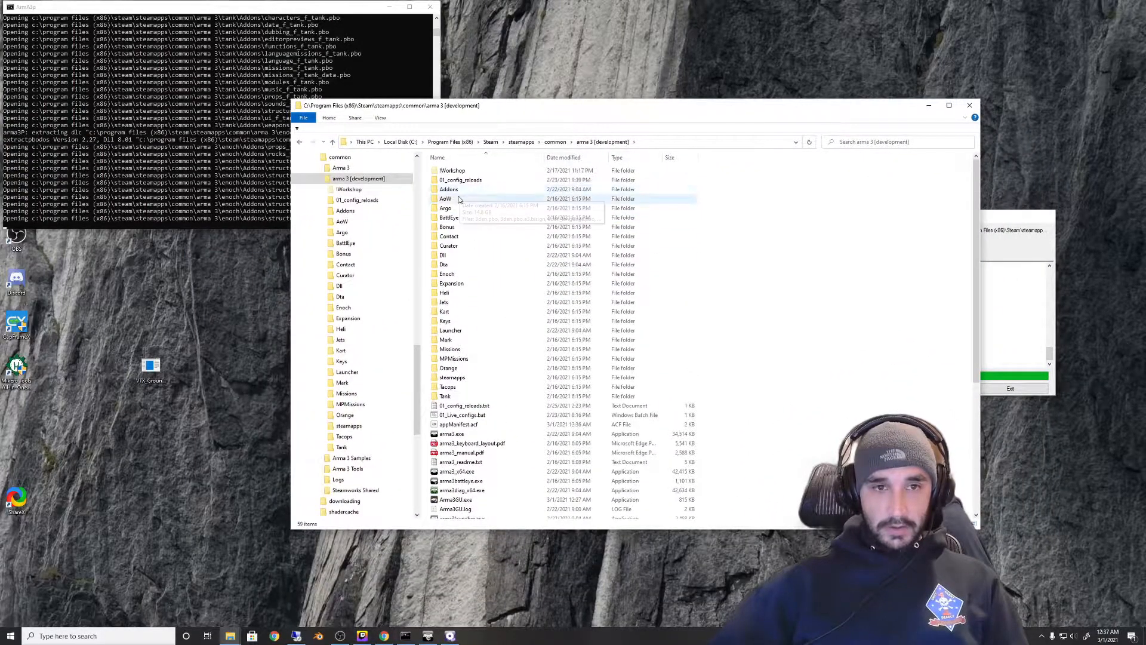
Look inside the Missions and Orange folders of the development branch and return to the arma 3 [development] folder
scroll(482, 266, down, 1)
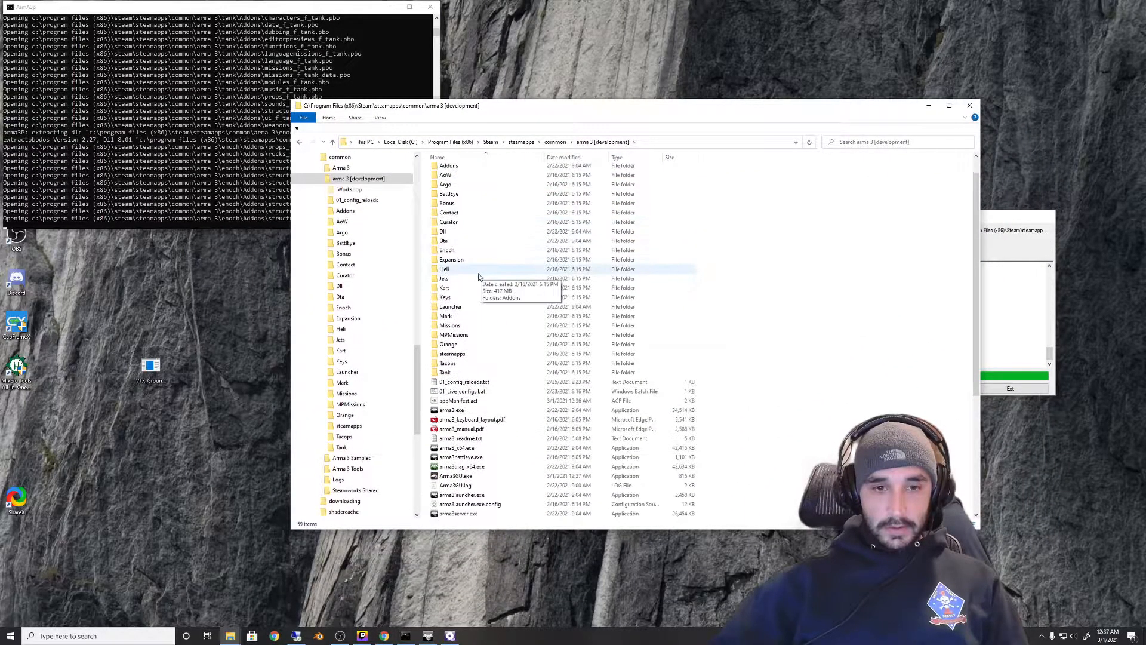
double_click(475, 329)
click(300, 142)
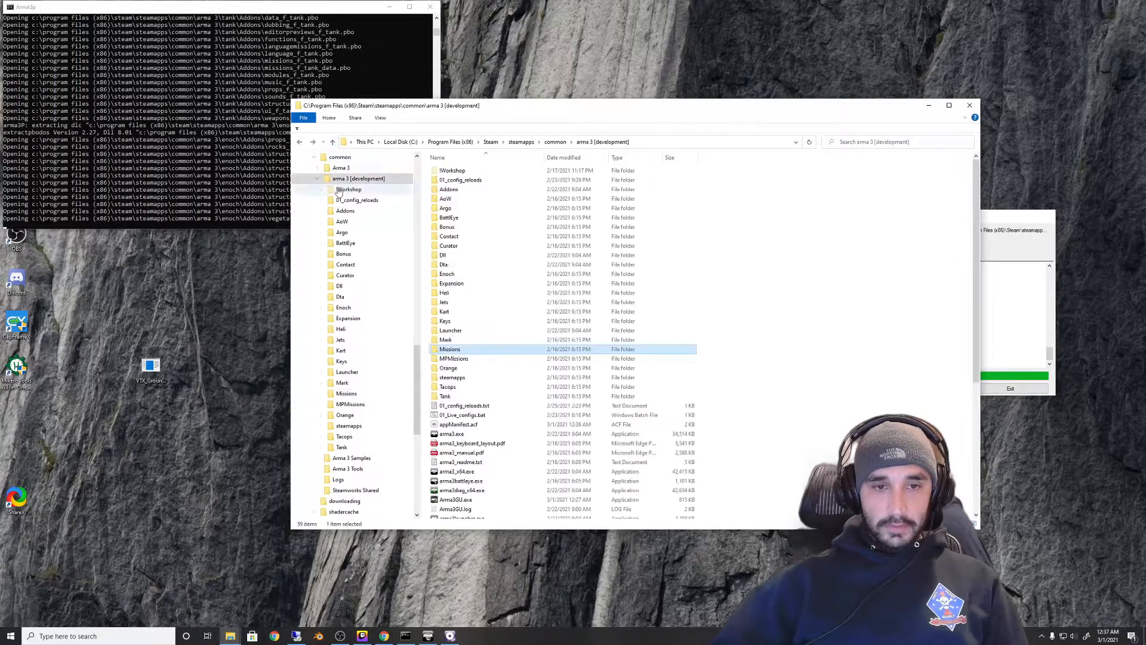
double_click(477, 366)
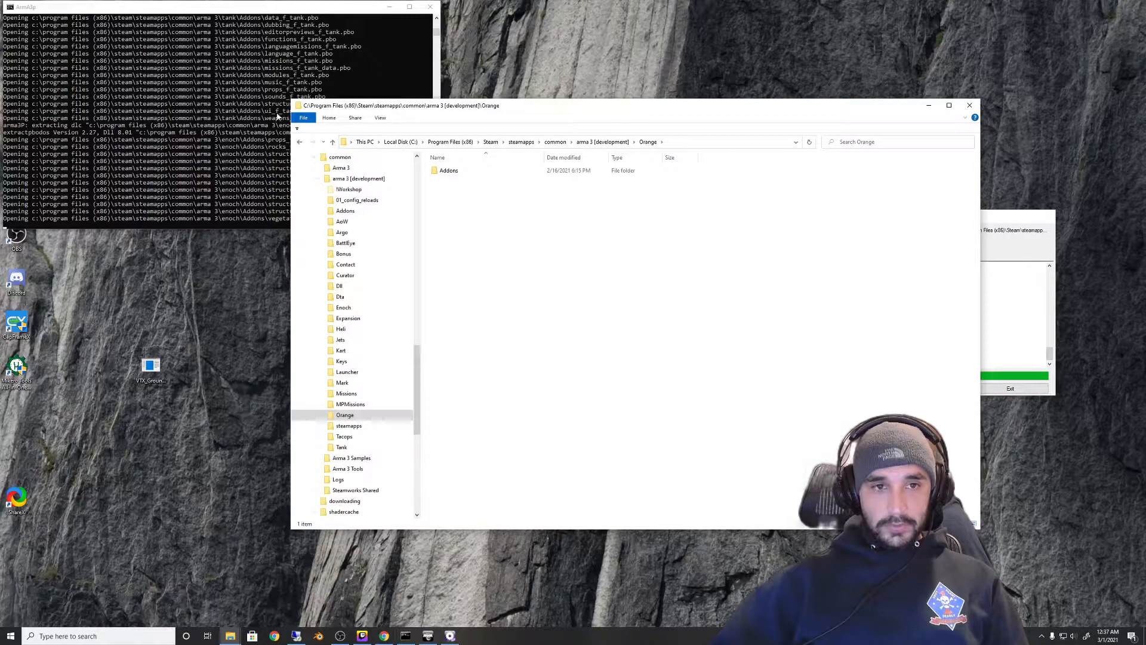
click(299, 142)
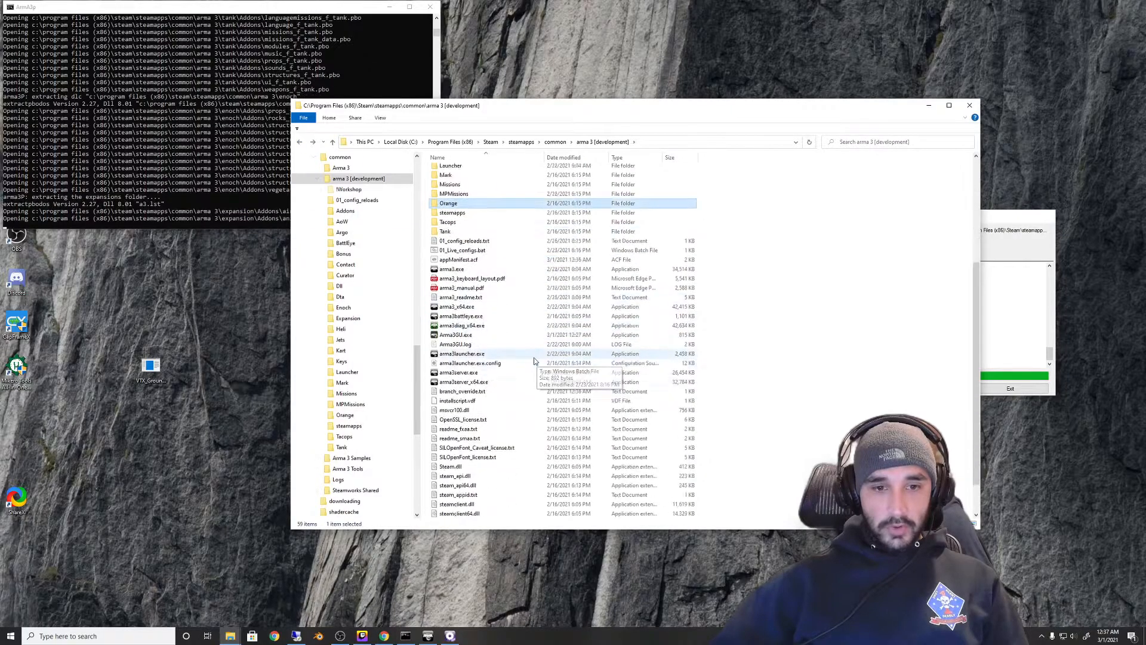
Locate and select arma3diag_x64.exe in the arma 3 [development] folder, and reposition the Explorer window
scroll(534, 361, down, 1)
click(470, 299)
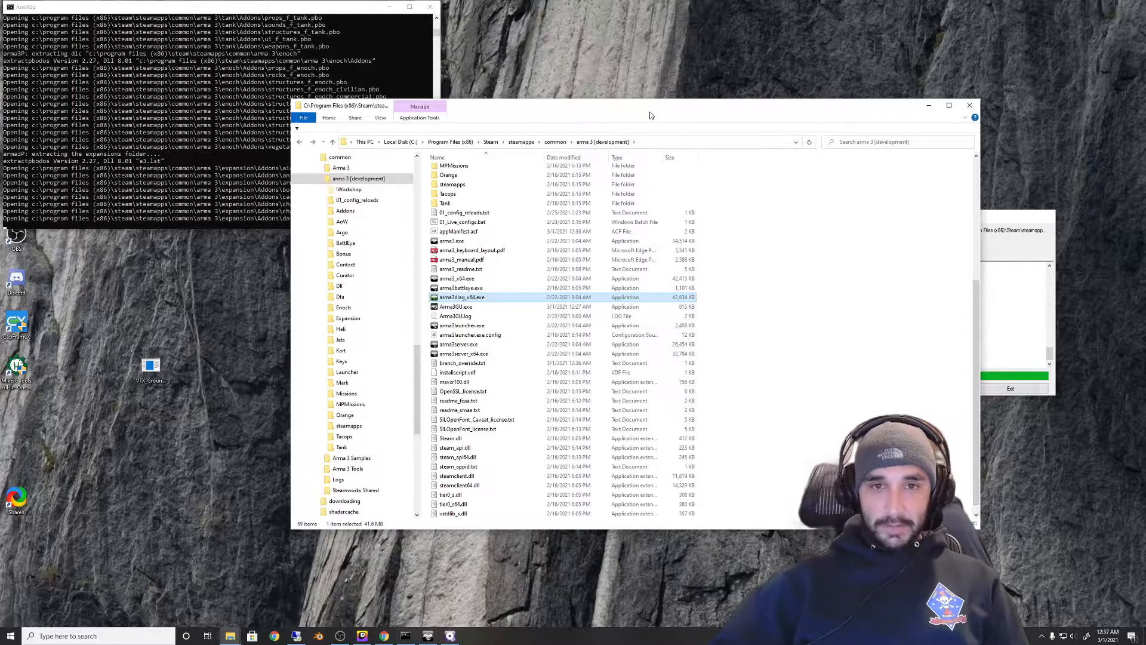
drag(651, 115, 531, 162)
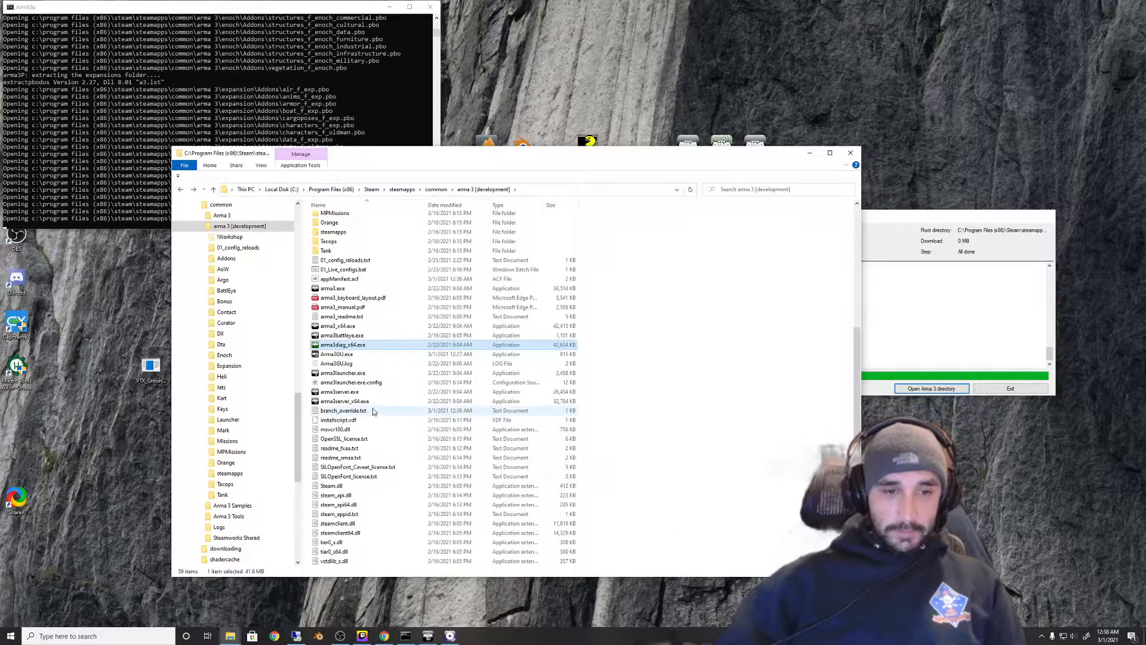
Open the 01_config_reloads folder, highlight its mod folders and go back up to arma 3 [development]
scroll(375, 412, up, 7)
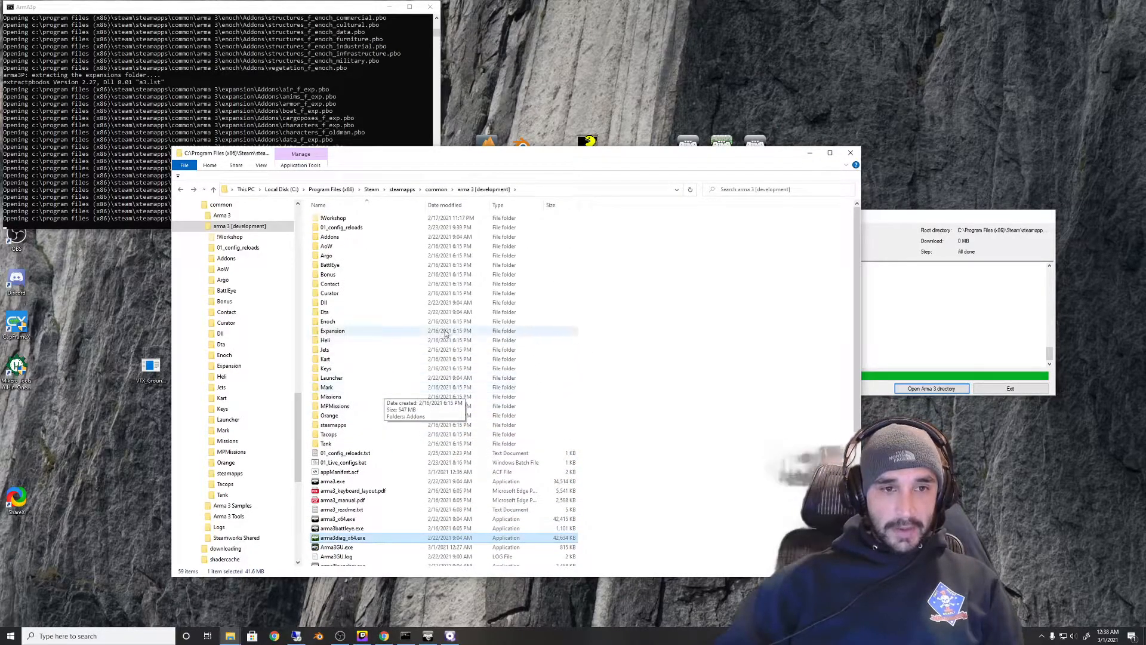
double_click(370, 228)
drag(348, 298, 332, 215)
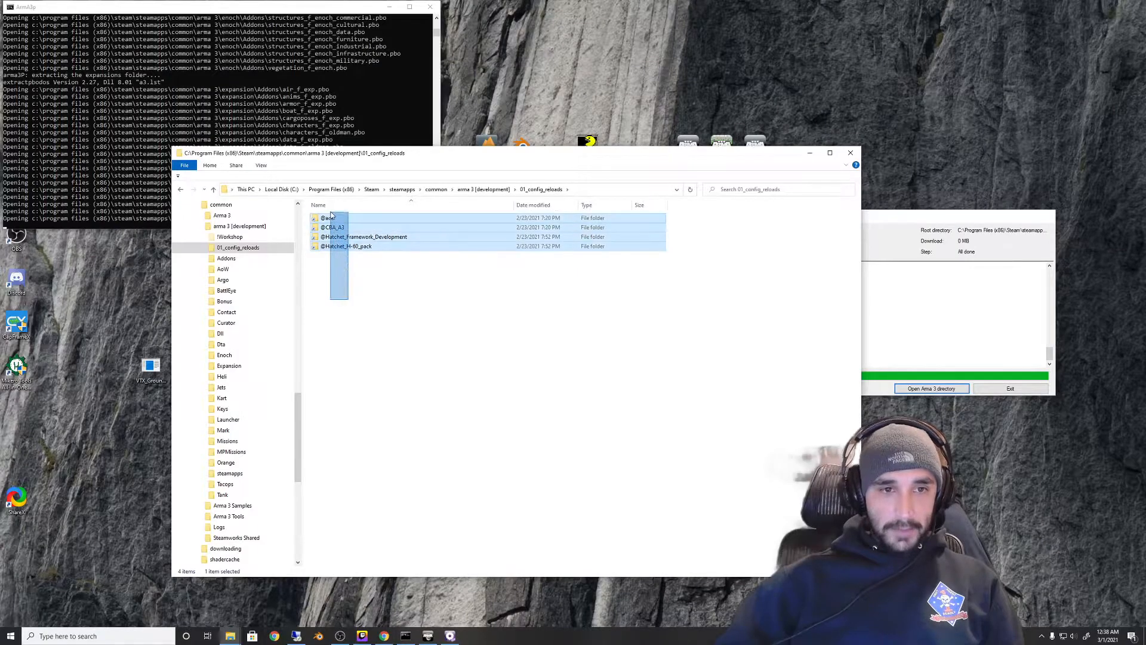
click(213, 189)
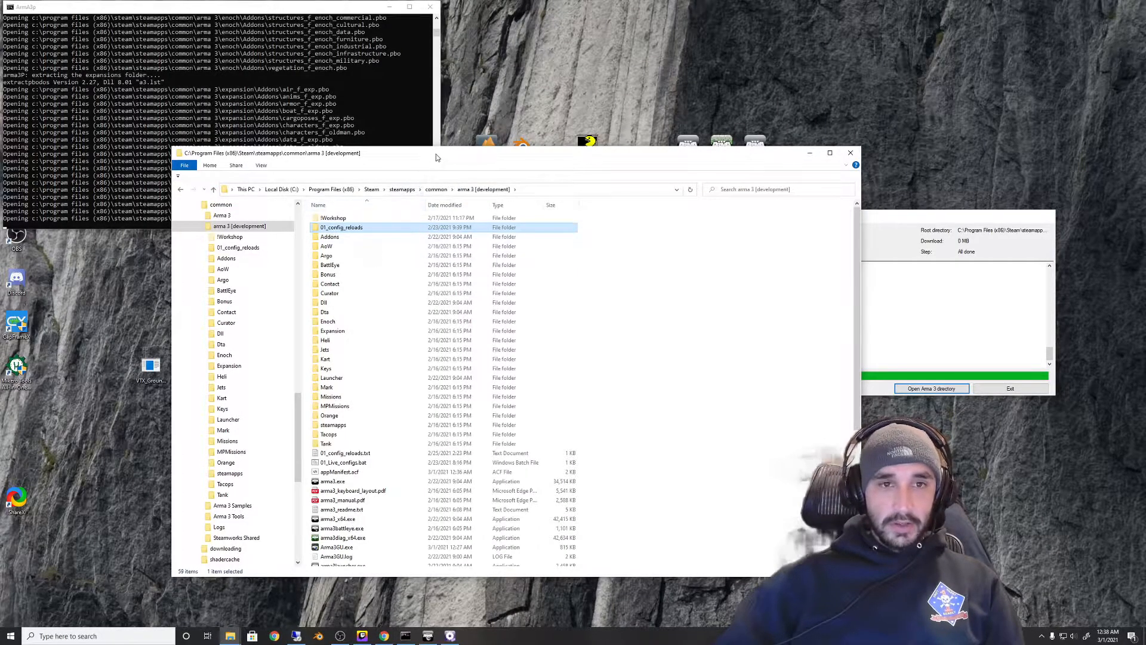
Shrink the arma 3 [development] Explorer window and move it clear of the Arma 3 Tools and Game Updater windows
drag(436, 157, 458, 205)
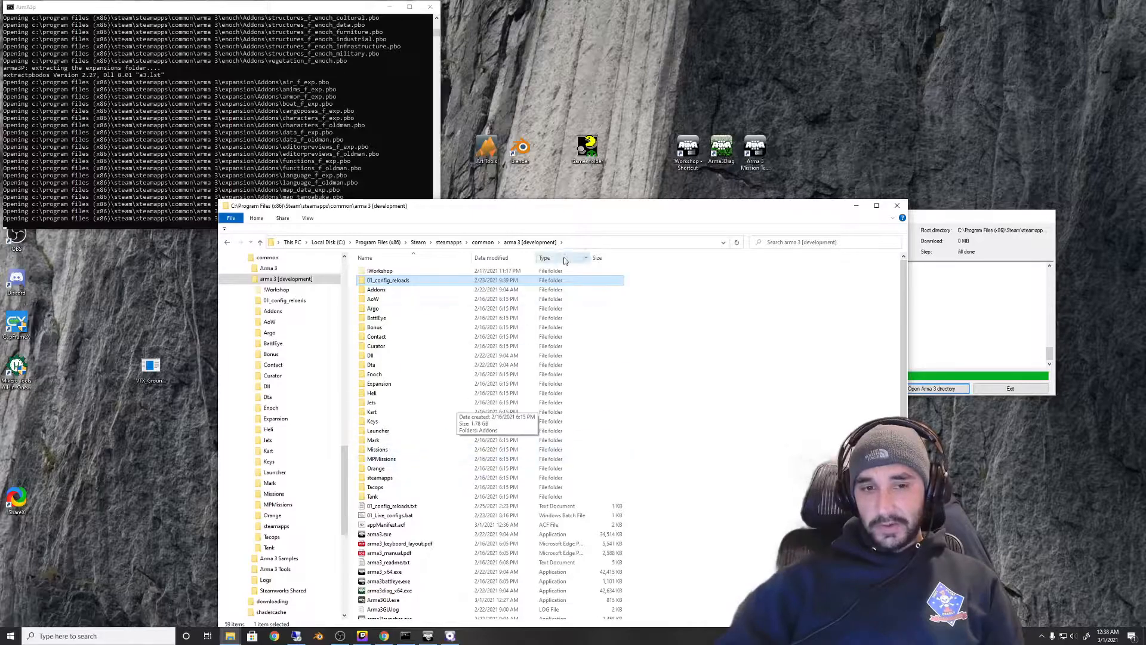
drag(575, 202, 463, 332)
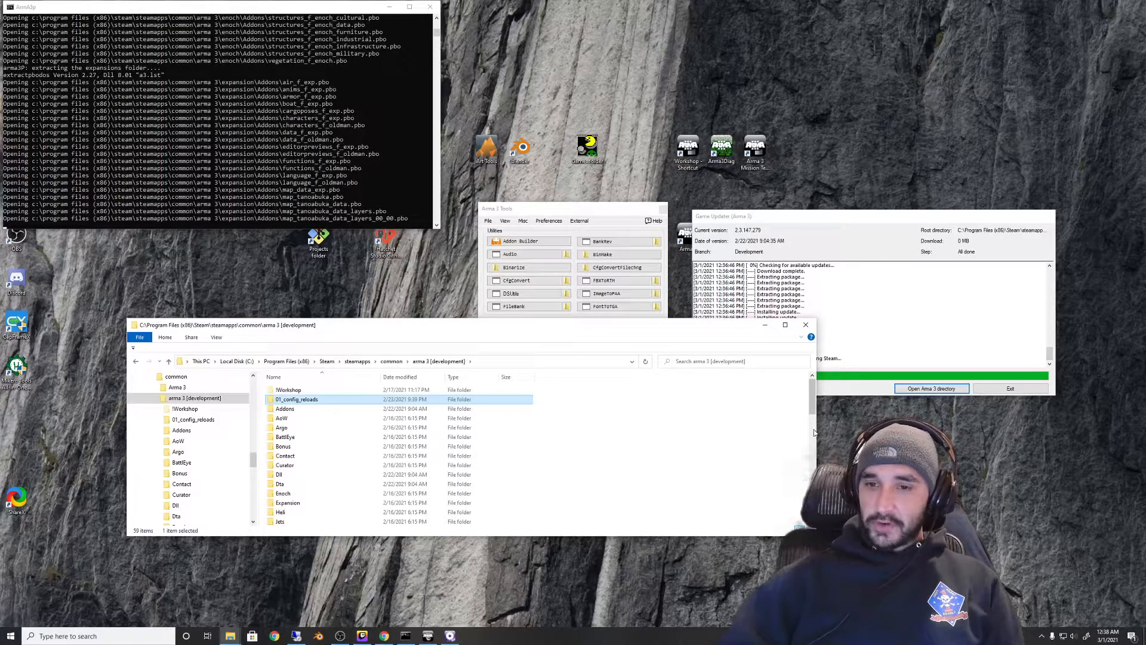
drag(814, 432, 581, 432)
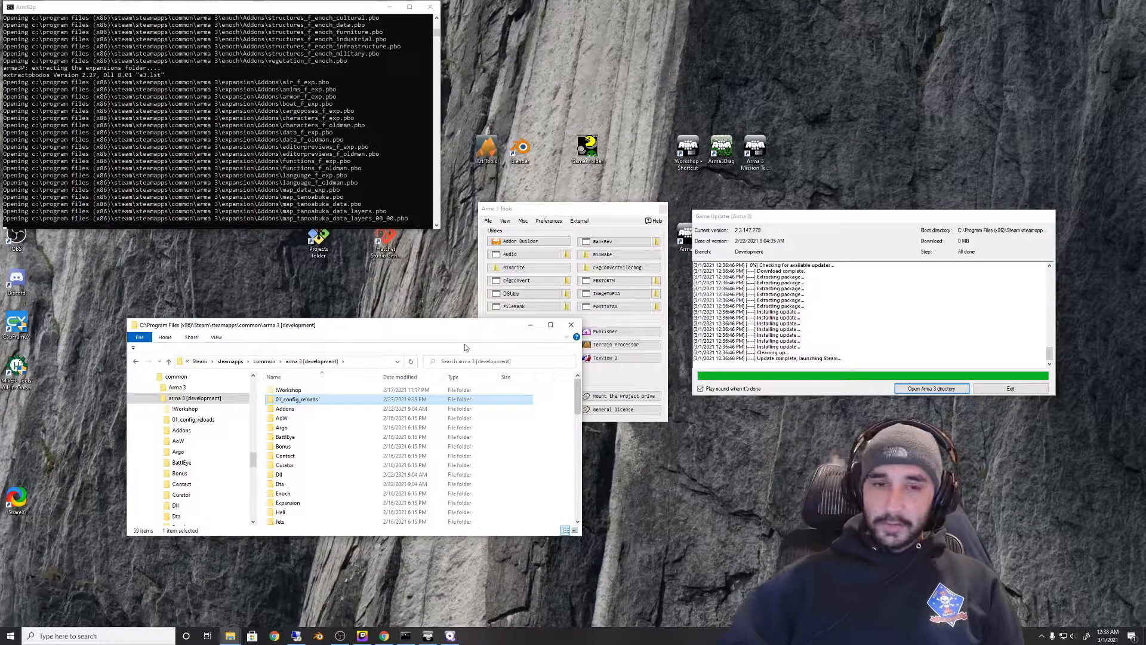
drag(466, 326, 464, 365)
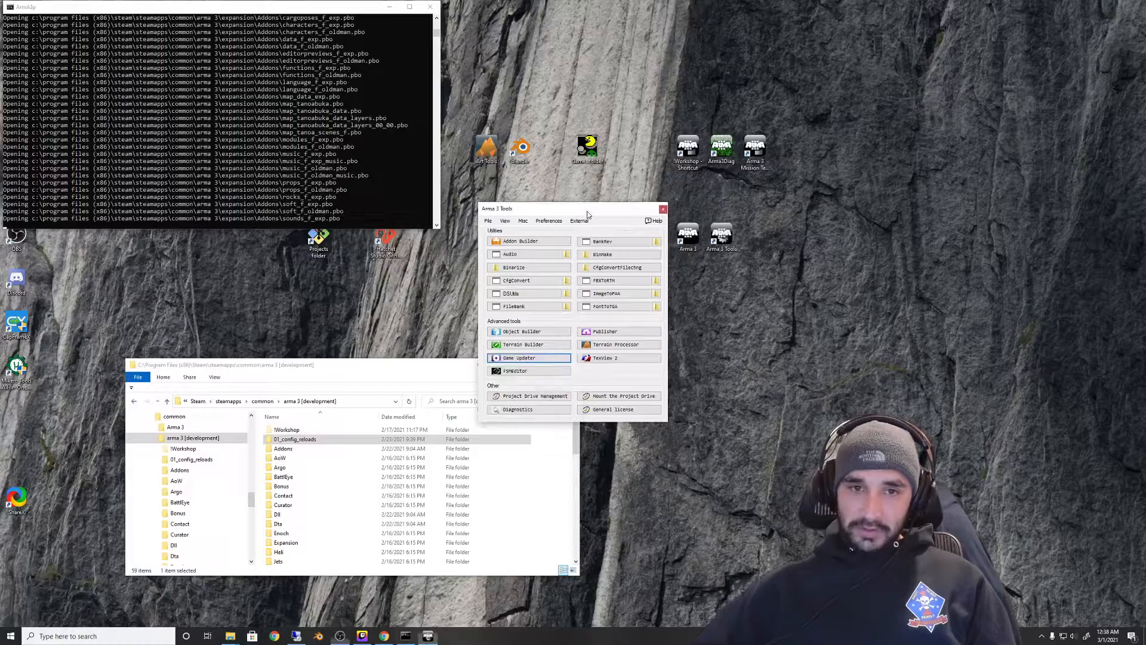
Move the Arma 3 Tools window up the desktop and launch TexView 2
drag(586, 212, 639, 87)
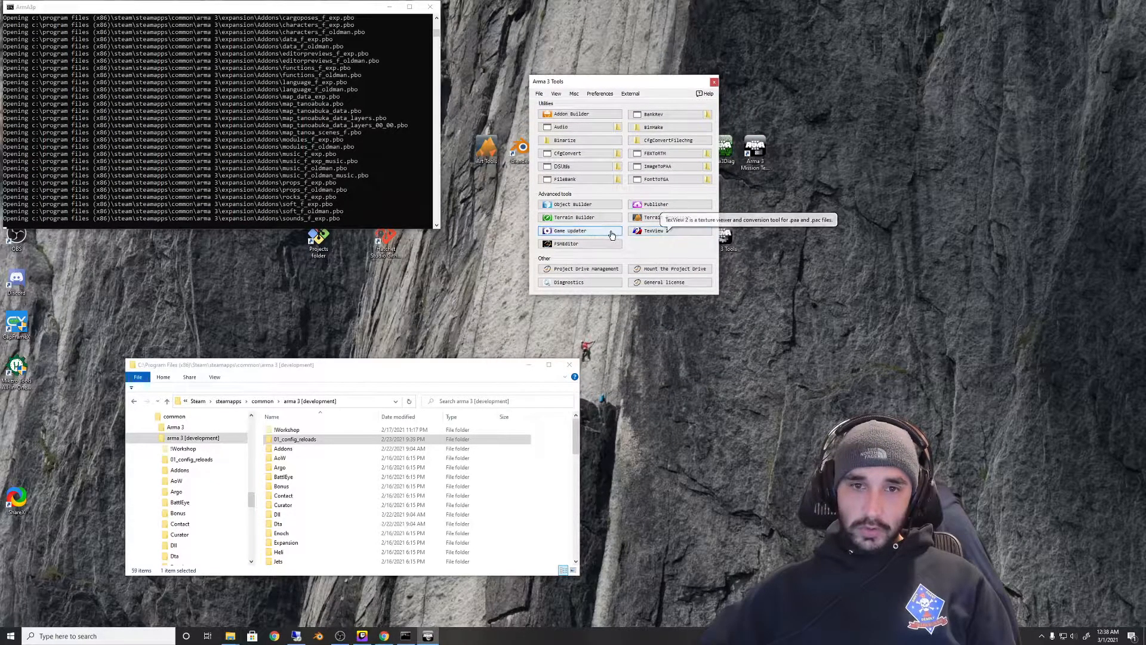
click(659, 233)
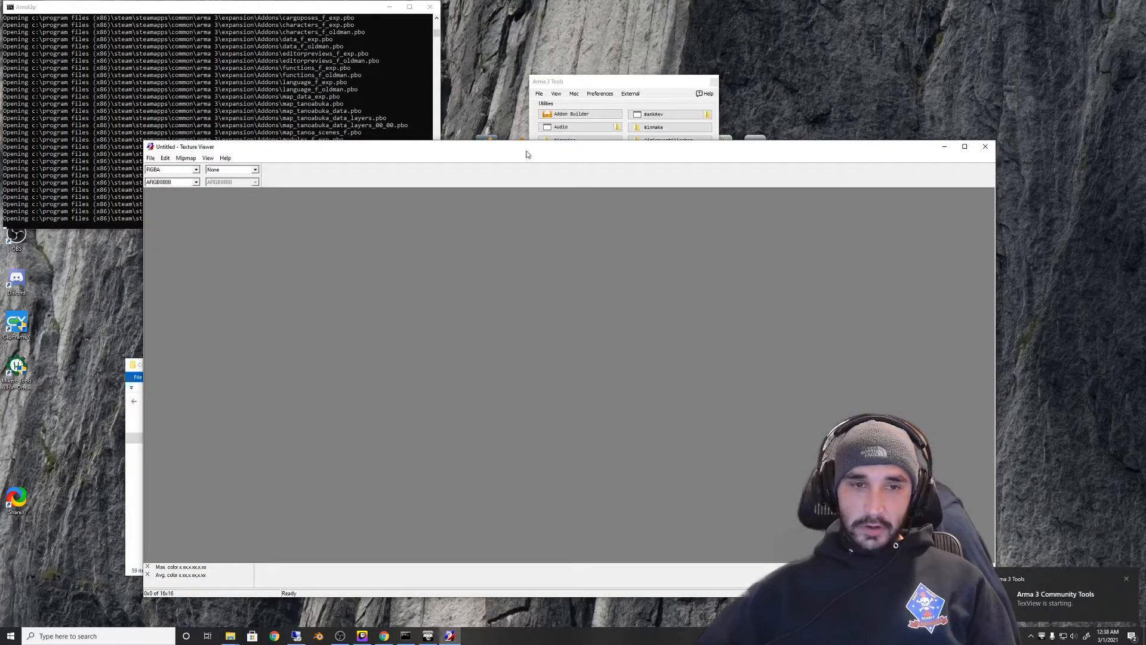
mouse_move(527, 155)
mouse_down()
mouse_move(714, 160)
mouse_move(546, 161)
mouse_up()
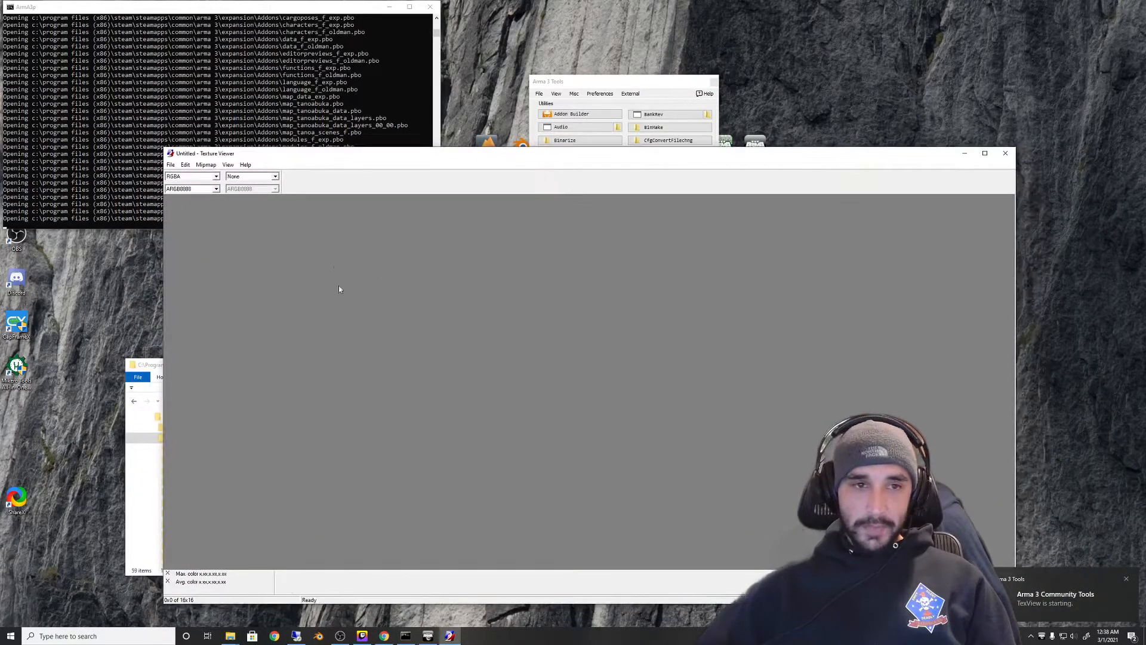
Reposition and narrow the empty Texture Viewer window, and close it
drag(666, 165, 530, 236)
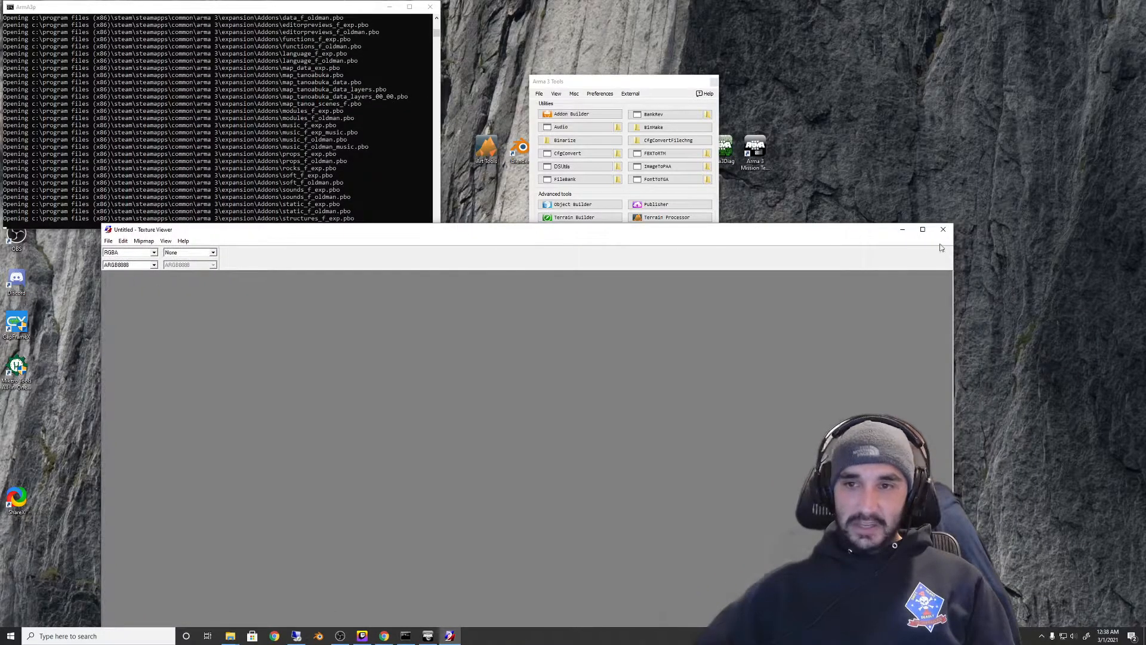
drag(750, 234, 804, 170)
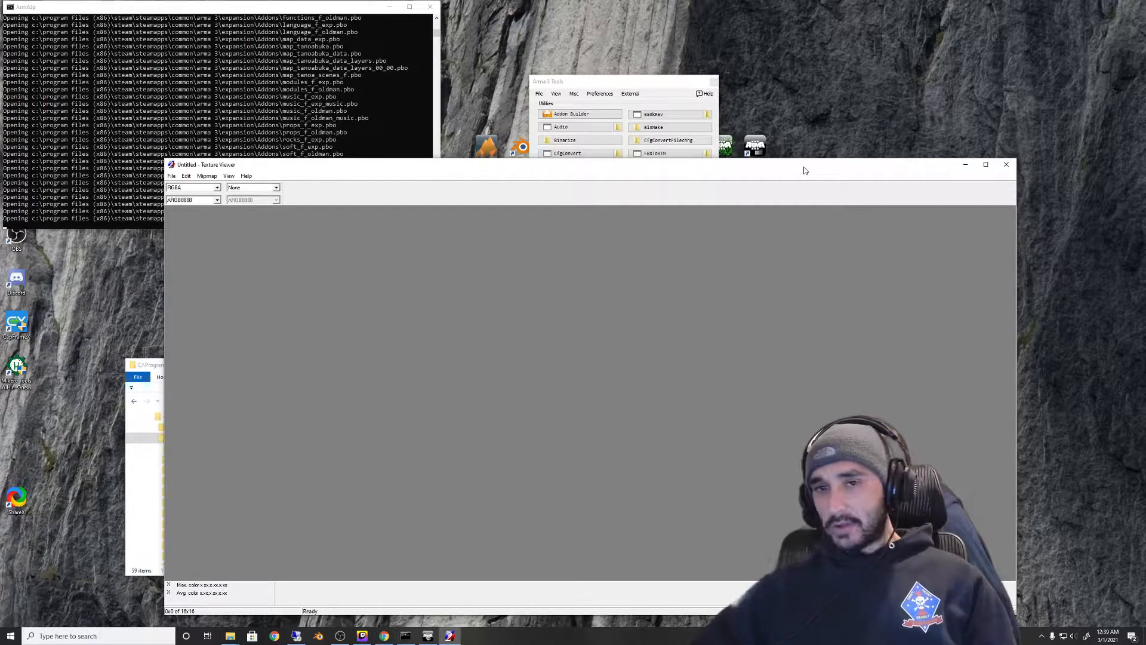
drag(804, 171, 825, 149)
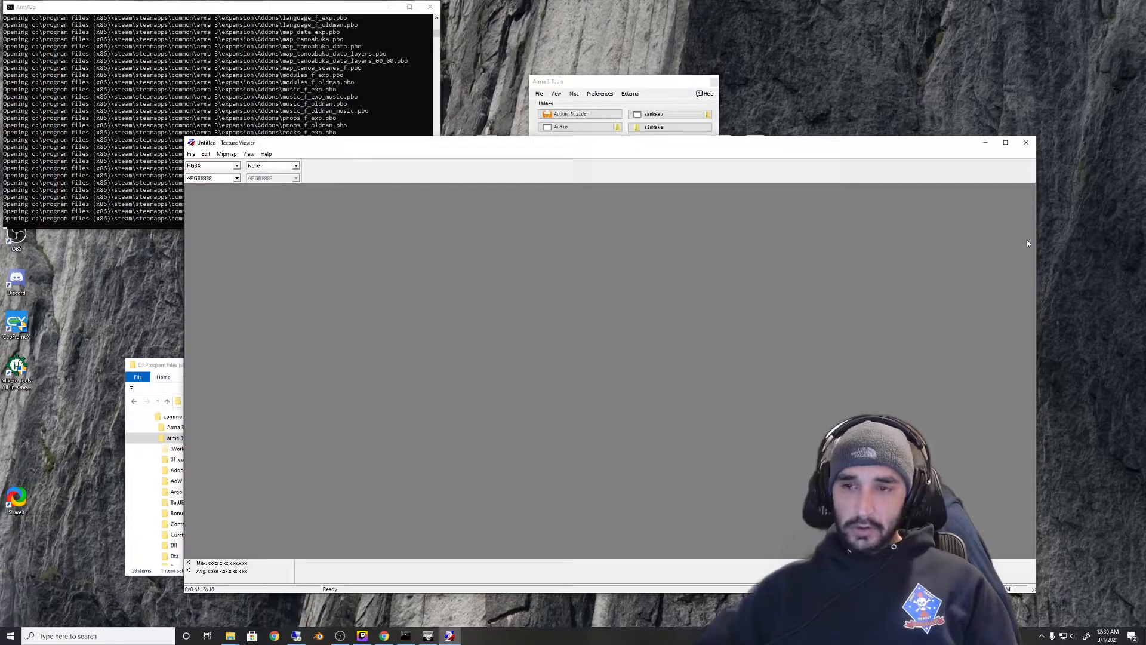
drag(1036, 239, 867, 234)
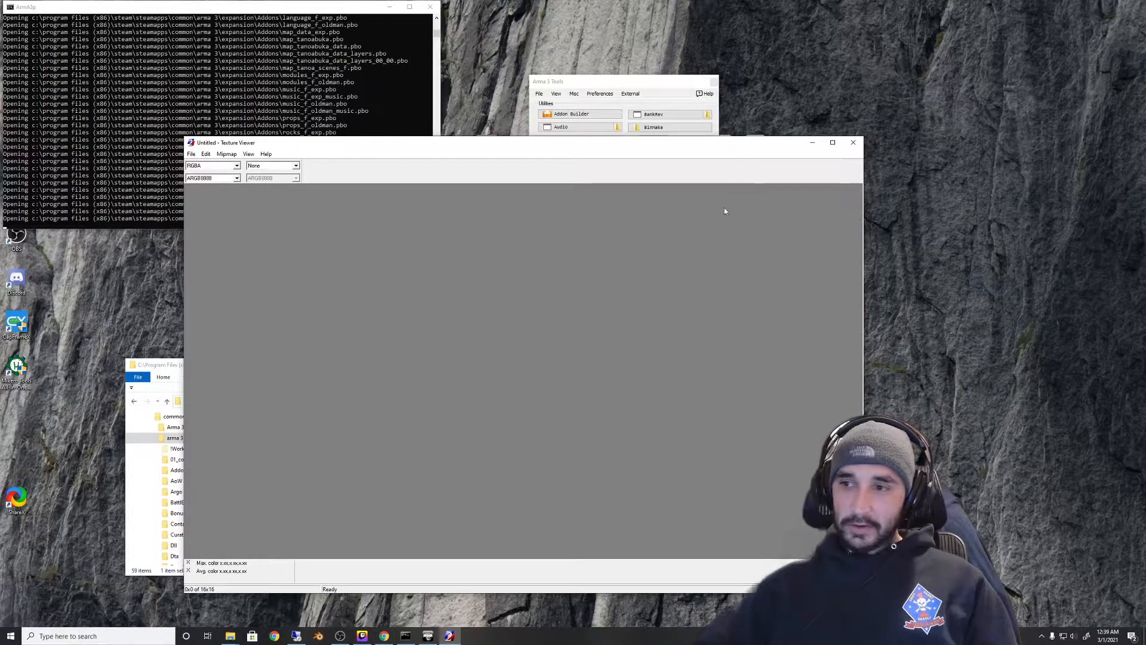
drag(710, 145, 677, 301)
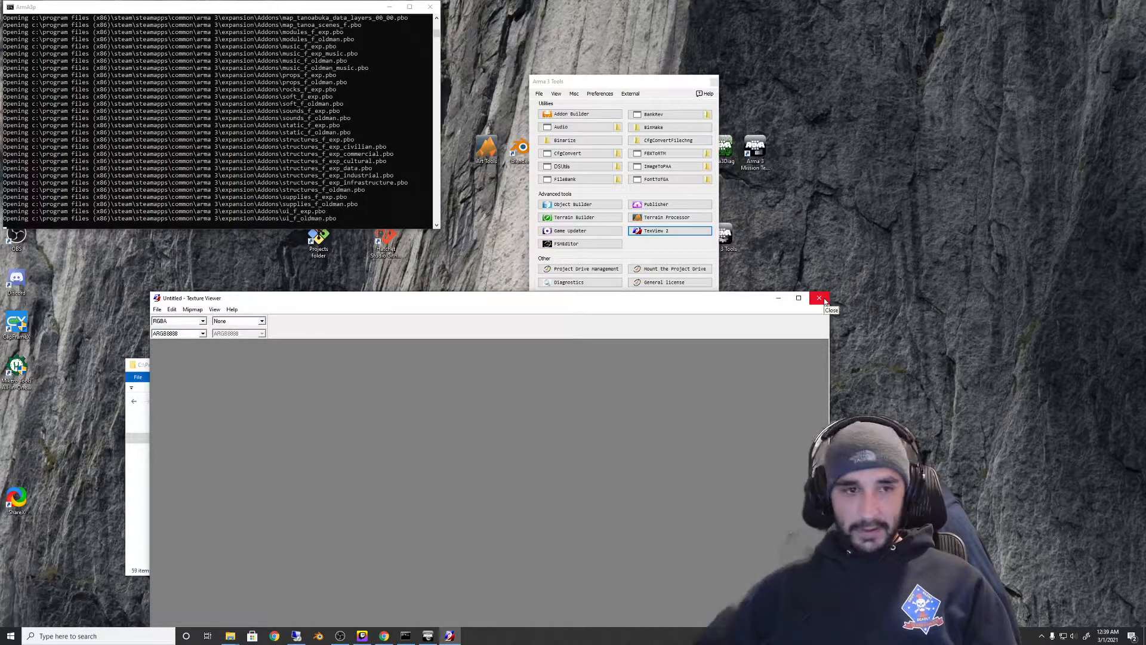
click(820, 298)
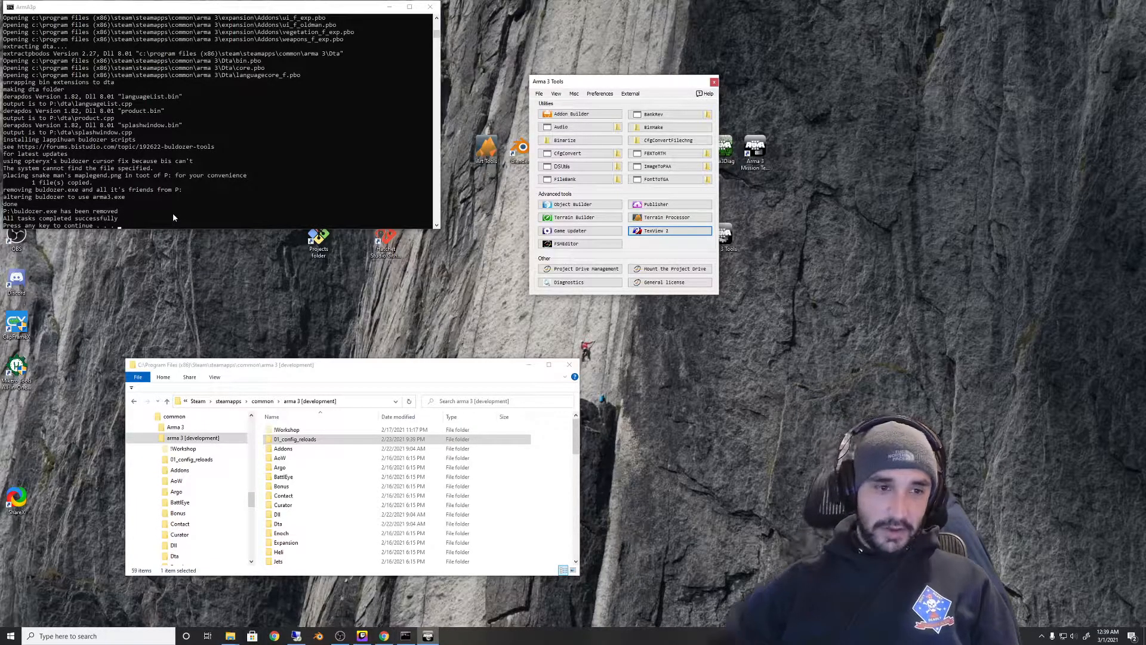
Dismiss the Arma3p extraction console and close the arma 3 [development] Explorer and Arma 3 Tools windows
key(Return)
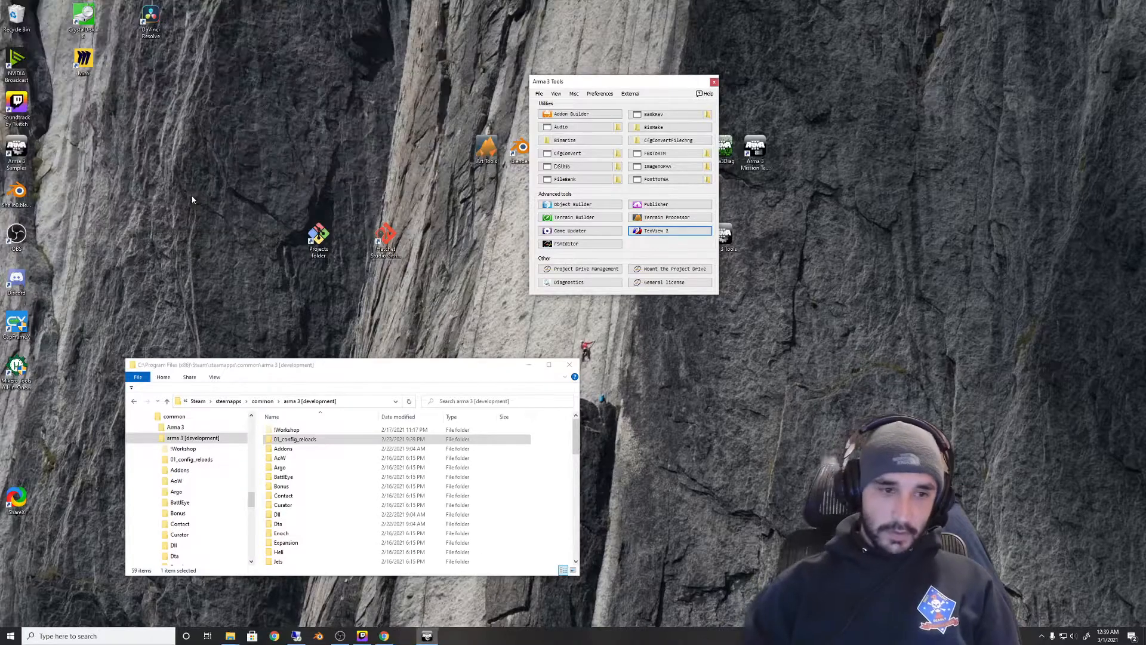
drag(396, 370, 397, 254)
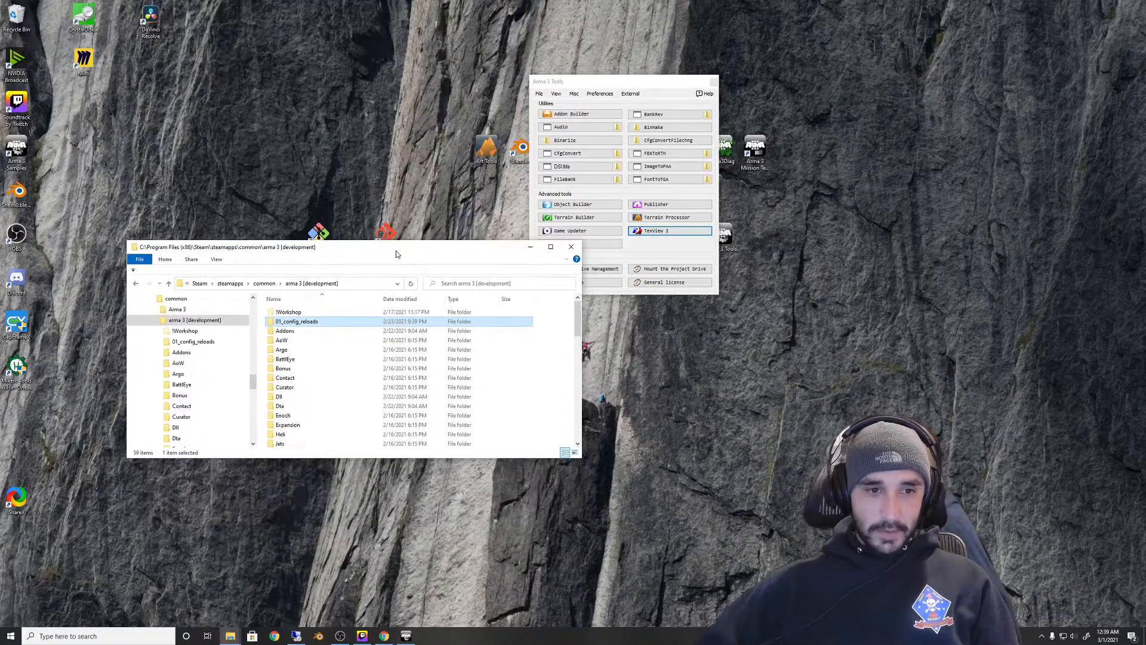
click(571, 246)
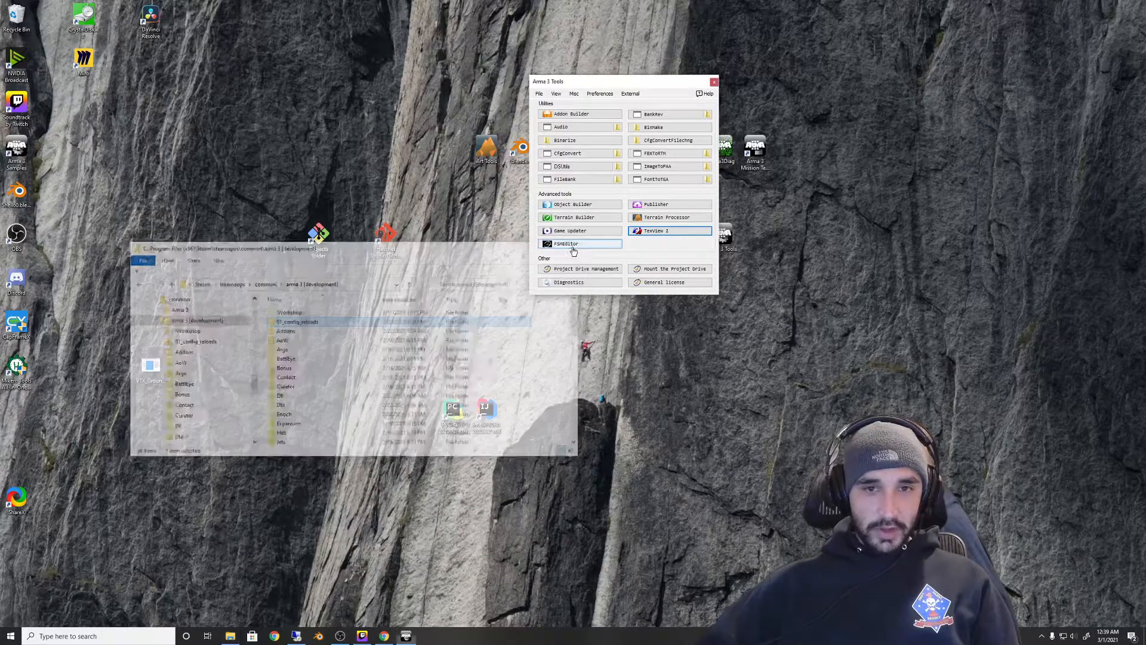
click(715, 82)
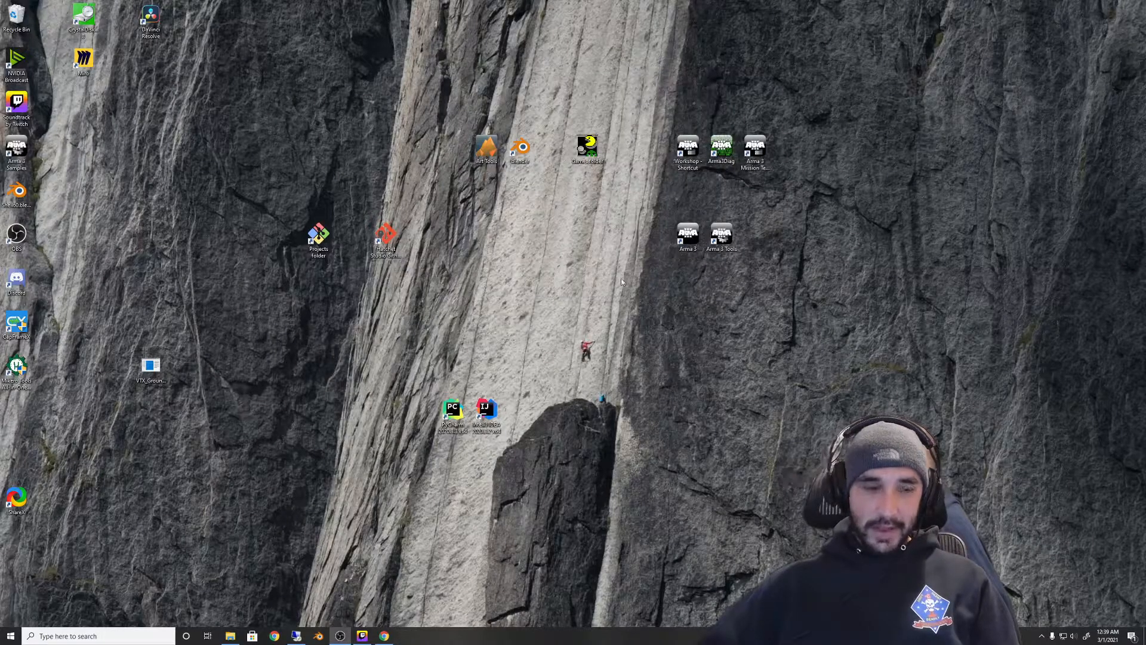
Bring up the C:\PDrive Explorer window, move it to a clear area of the desktop and enlarge it
click(12, 638)
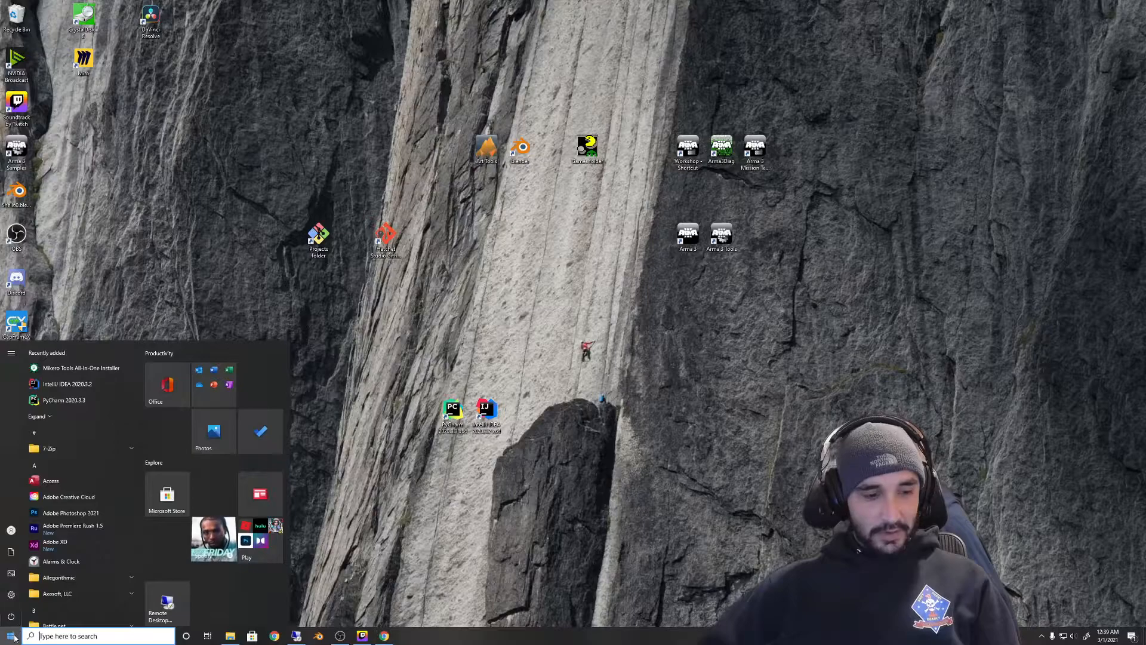
click(12, 637)
click(230, 636)
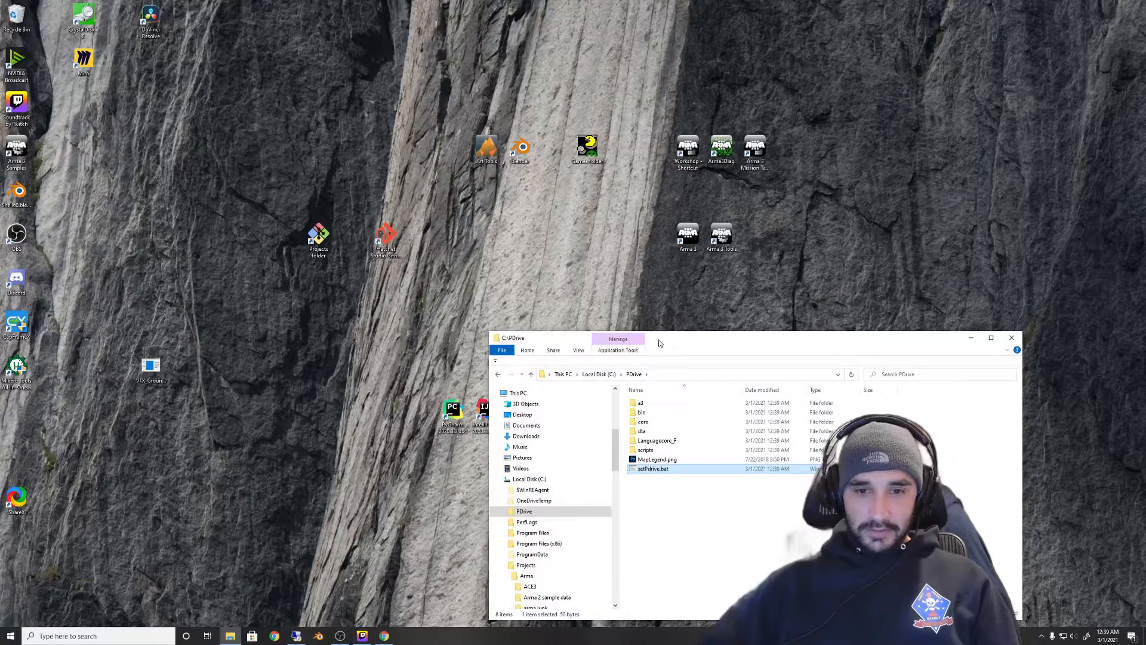
drag(670, 343, 266, 197)
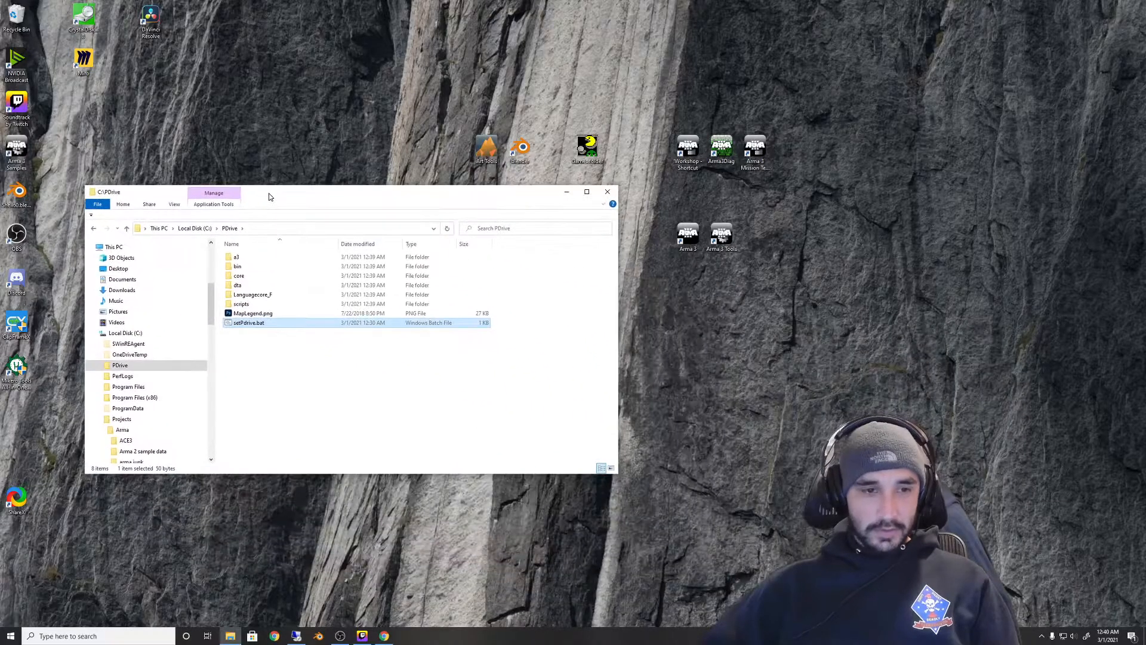
drag(621, 298, 816, 298)
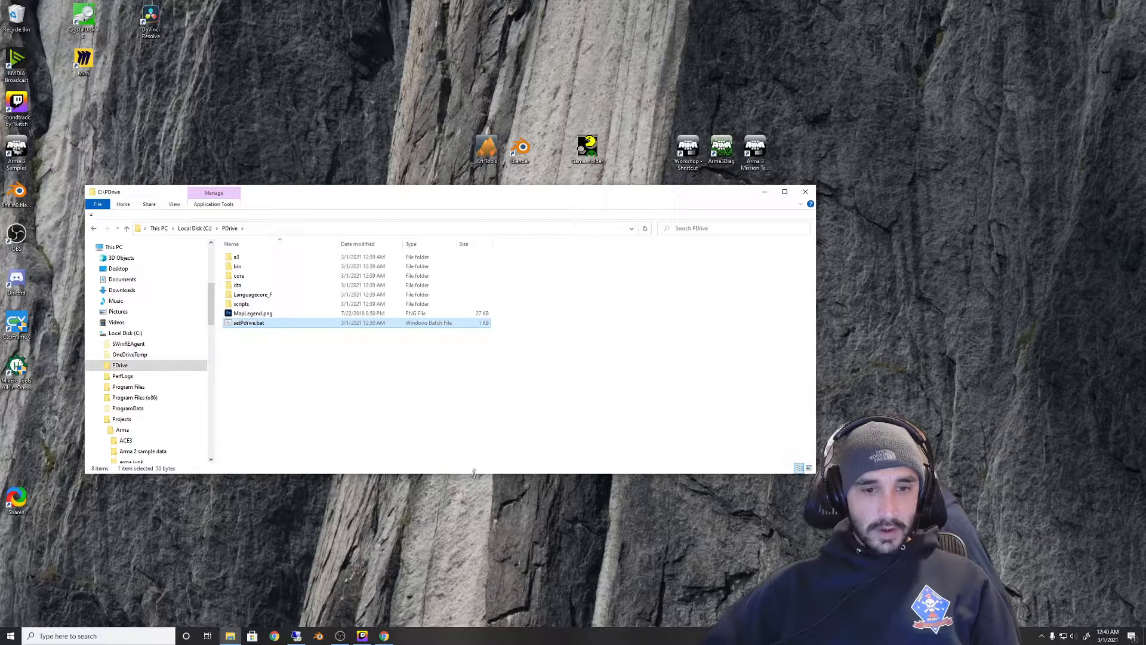
drag(475, 473, 475, 591)
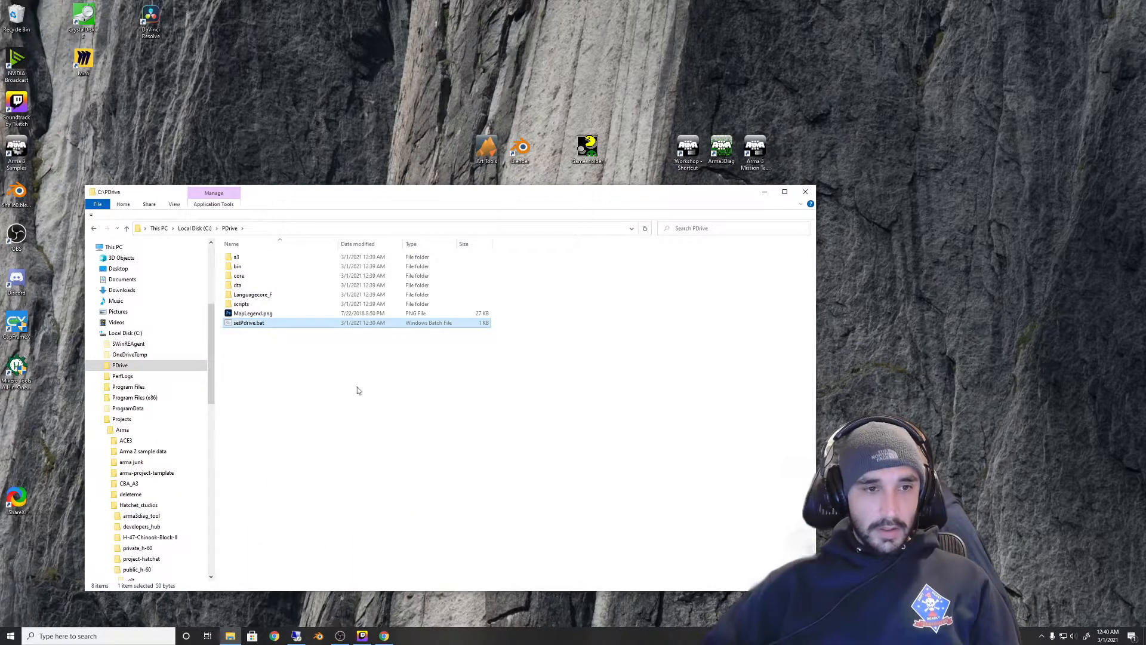
Open the a3\air_f folder, read the prefix, product and version lines in its $PBOPREFIX$.txt, and close the file
double_click(250, 261)
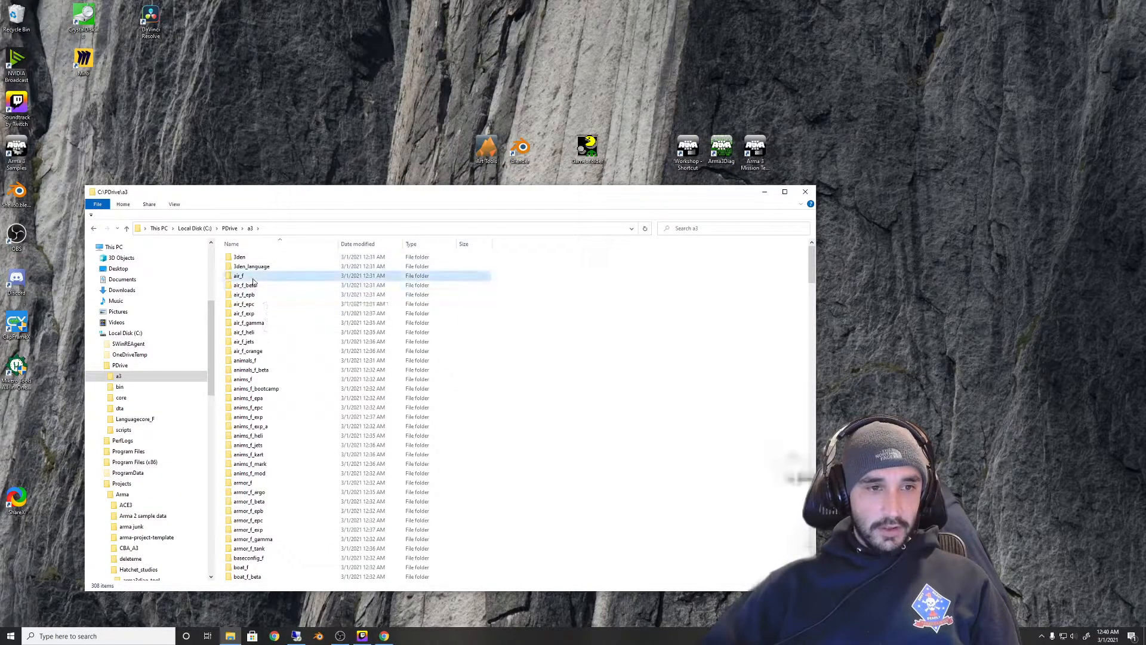
double_click(253, 278)
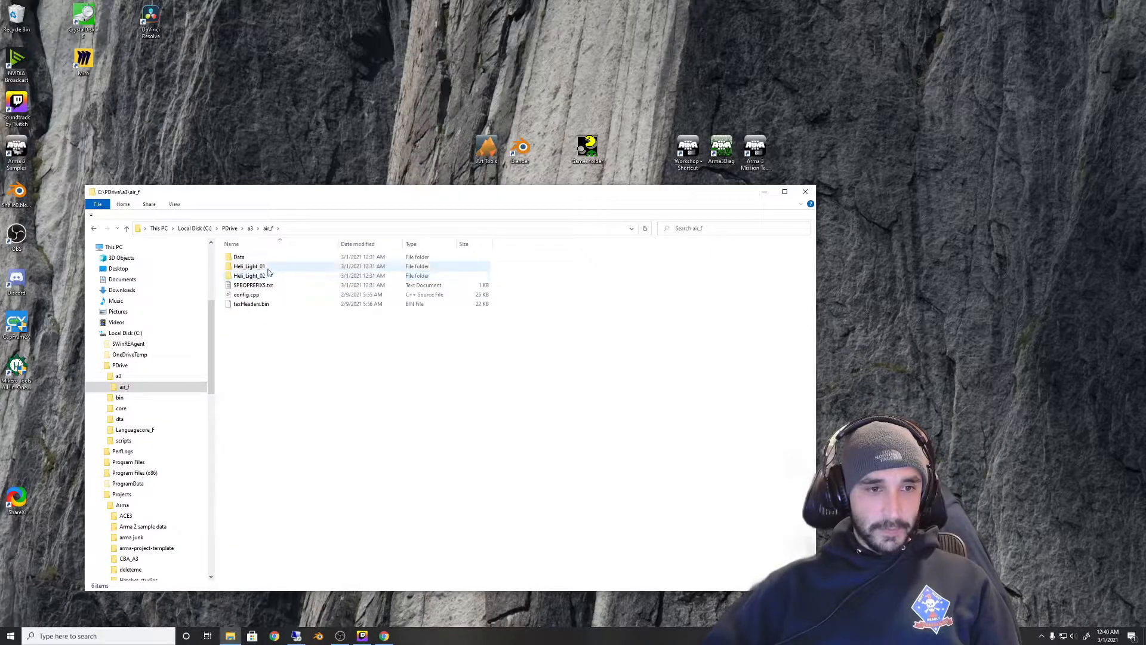
double_click(269, 286)
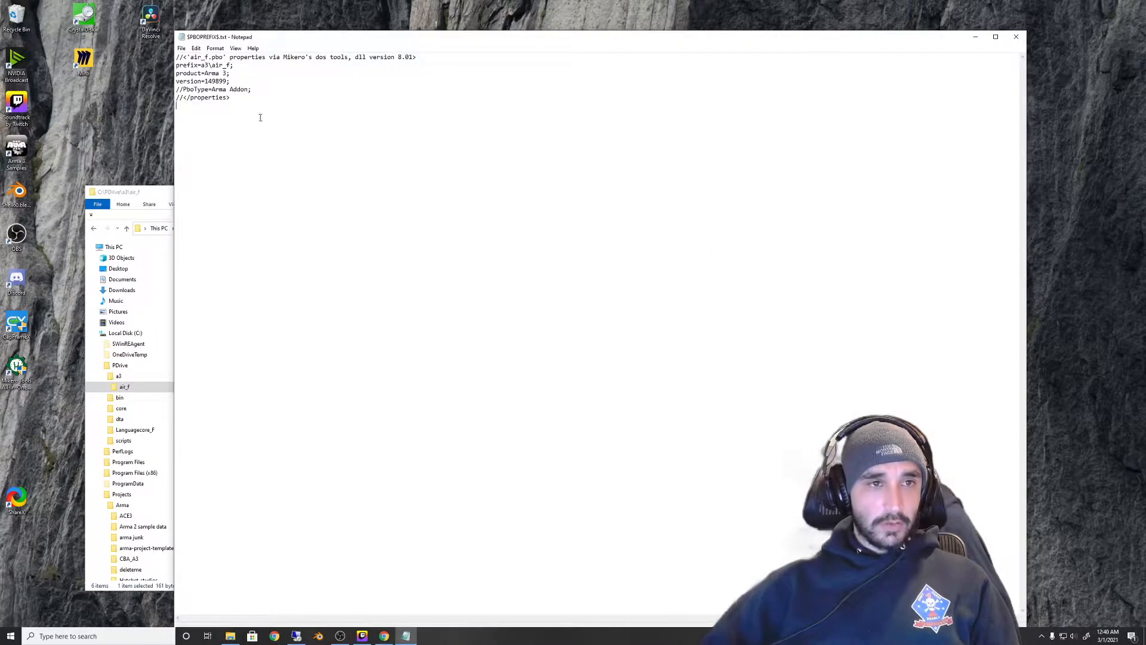
key(shift+Up)
key(shift+Up)
key(shift+Up)
key(shift+Up)
key(shift+Up)
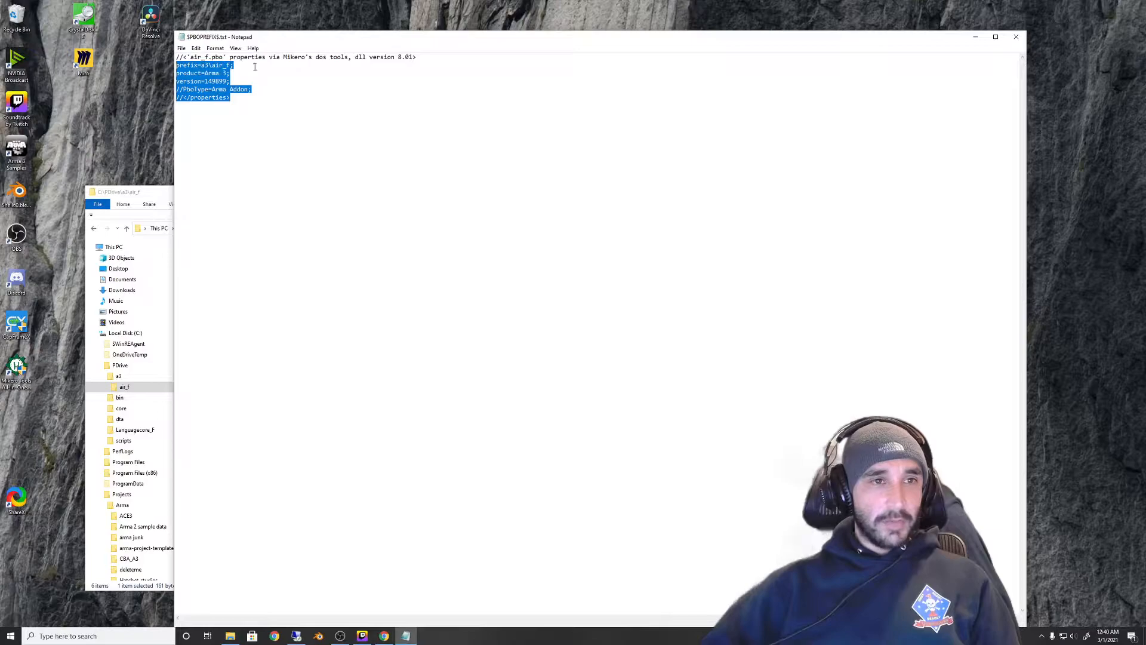
click(254, 67)
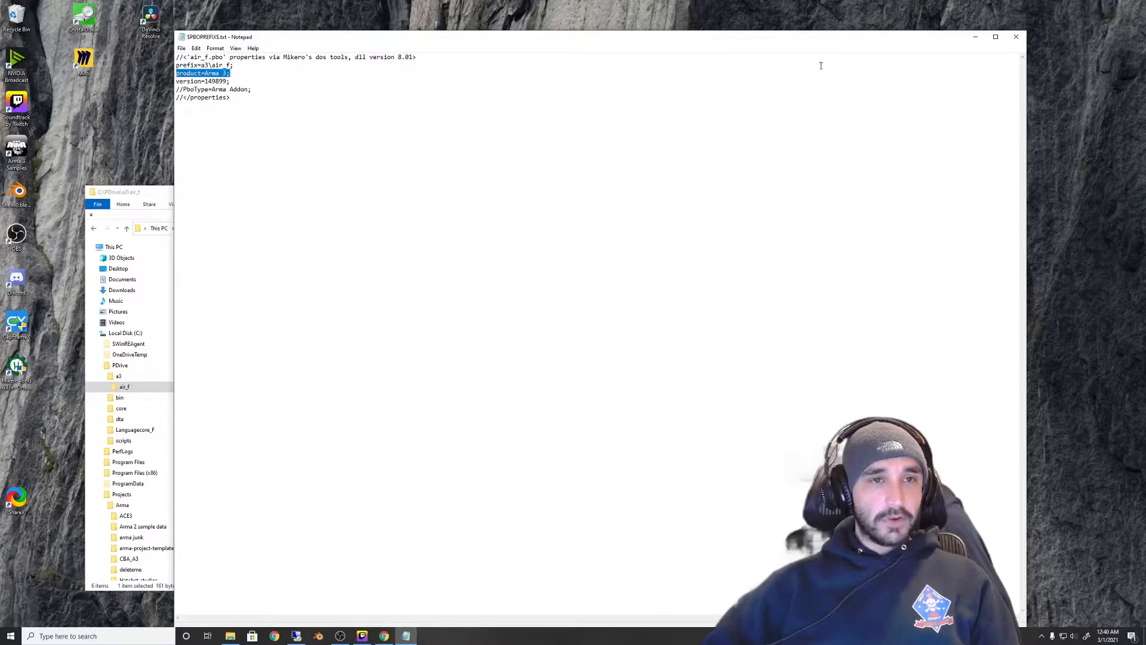
click(1017, 37)
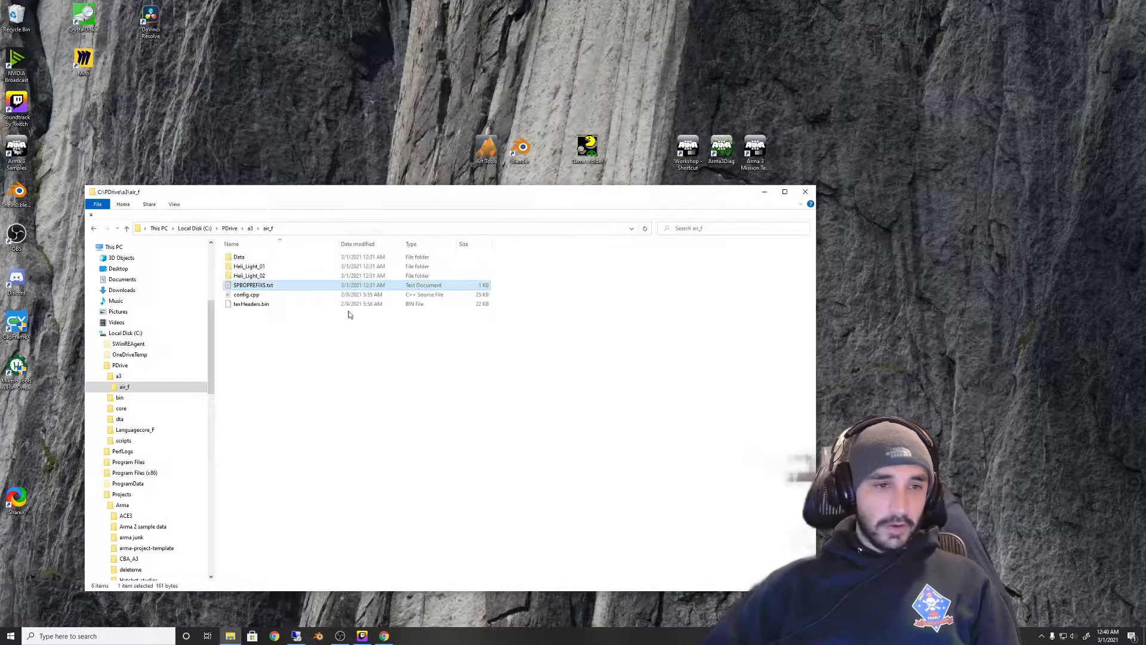
Open FLIR_F.p3d from the Heli_Light_01 folder in Object Builder, and close it without saving
double_click(251, 267)
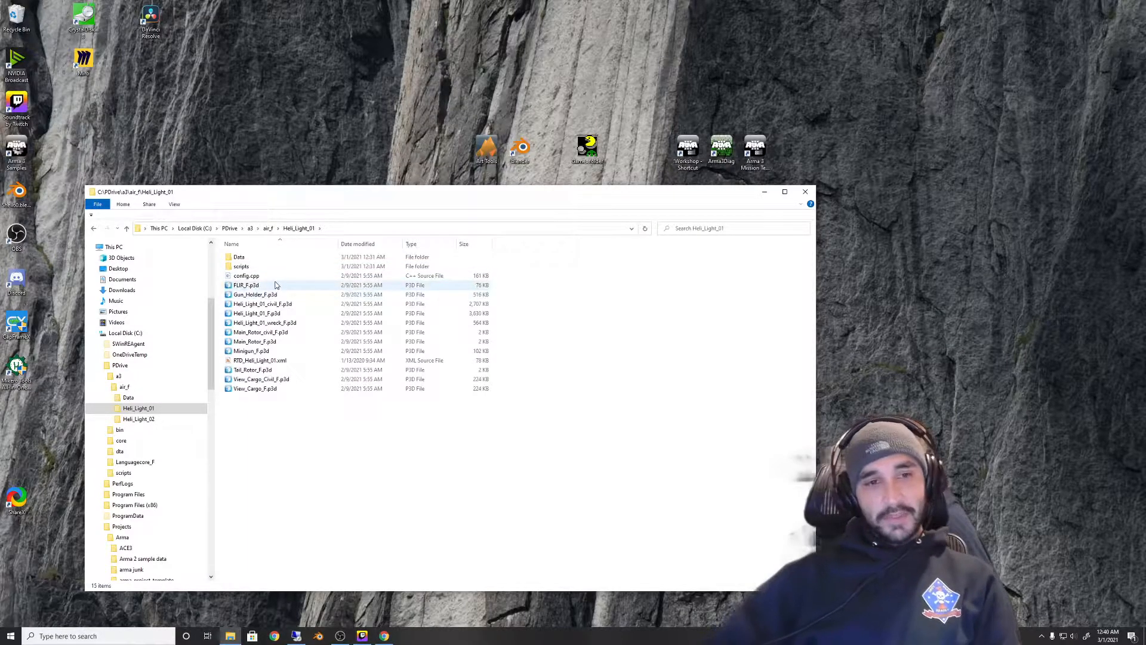
double_click(251, 286)
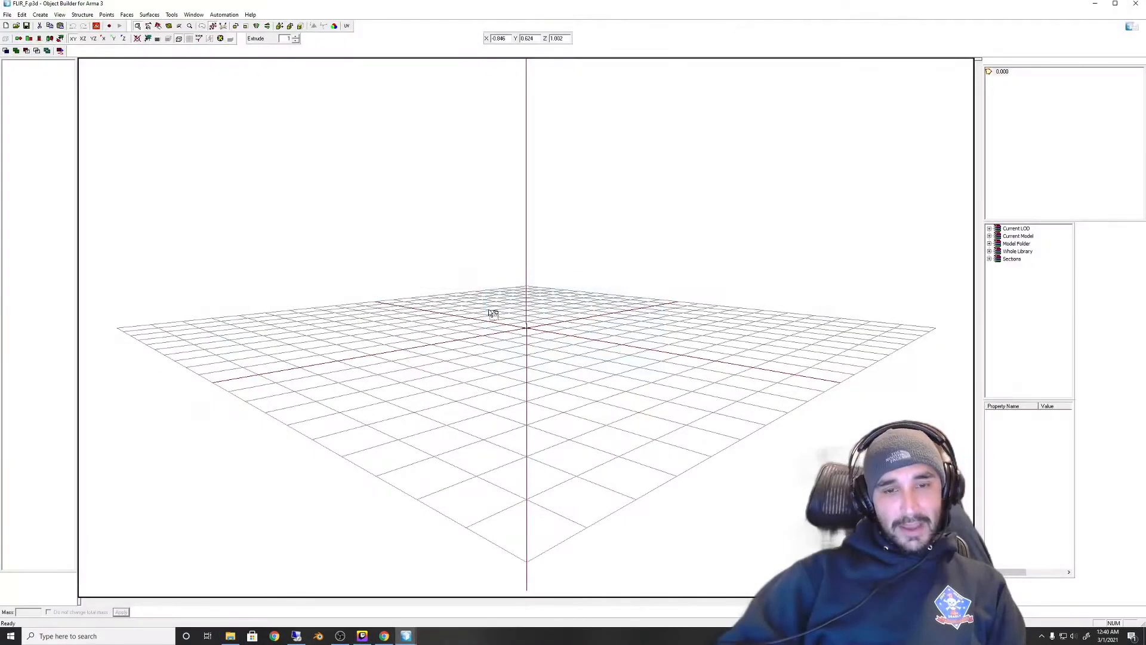
click(637, 351)
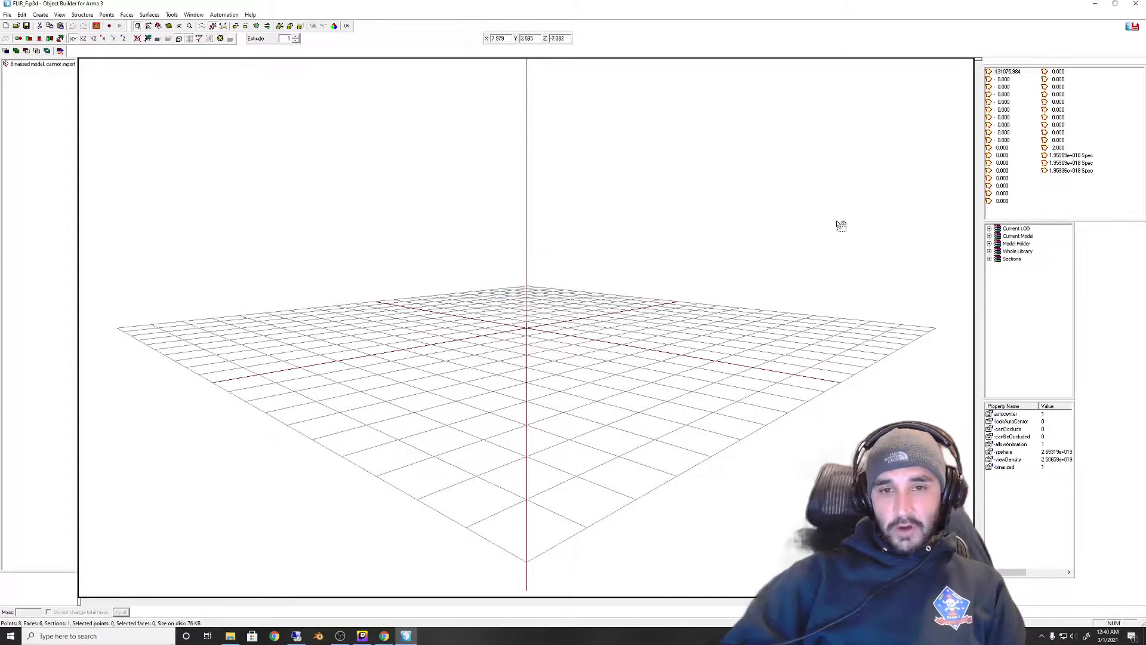
click(1137, 6)
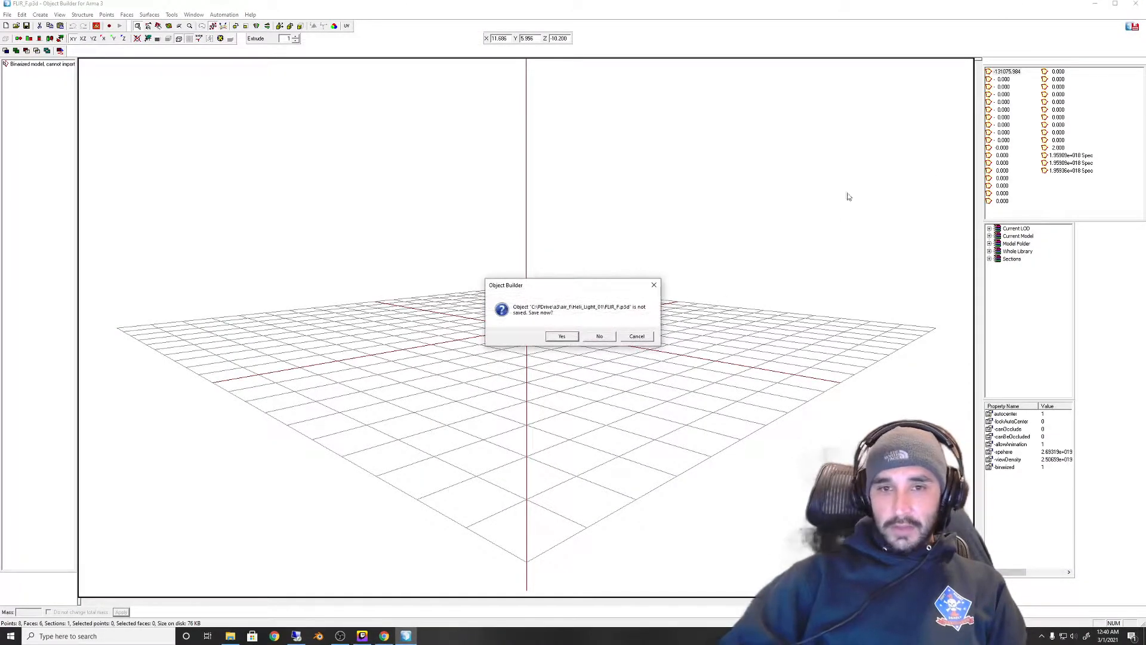
click(599, 337)
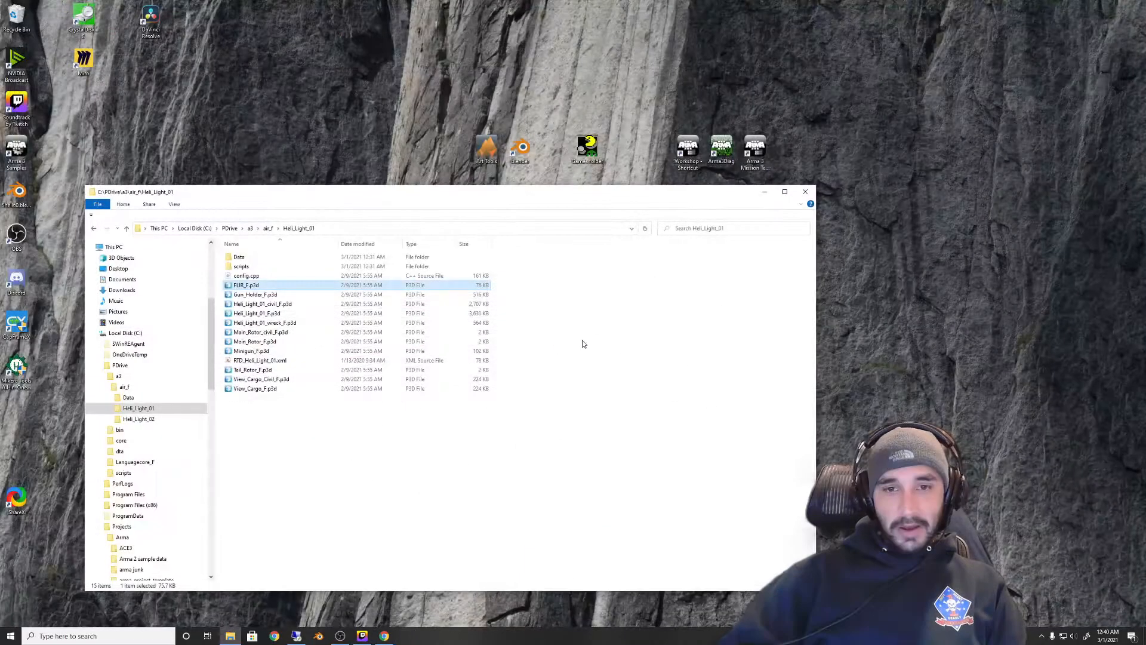
Read through randomize.sqf in the Heli_Light_01 scripts folder and close the editor
double_click(263, 259)
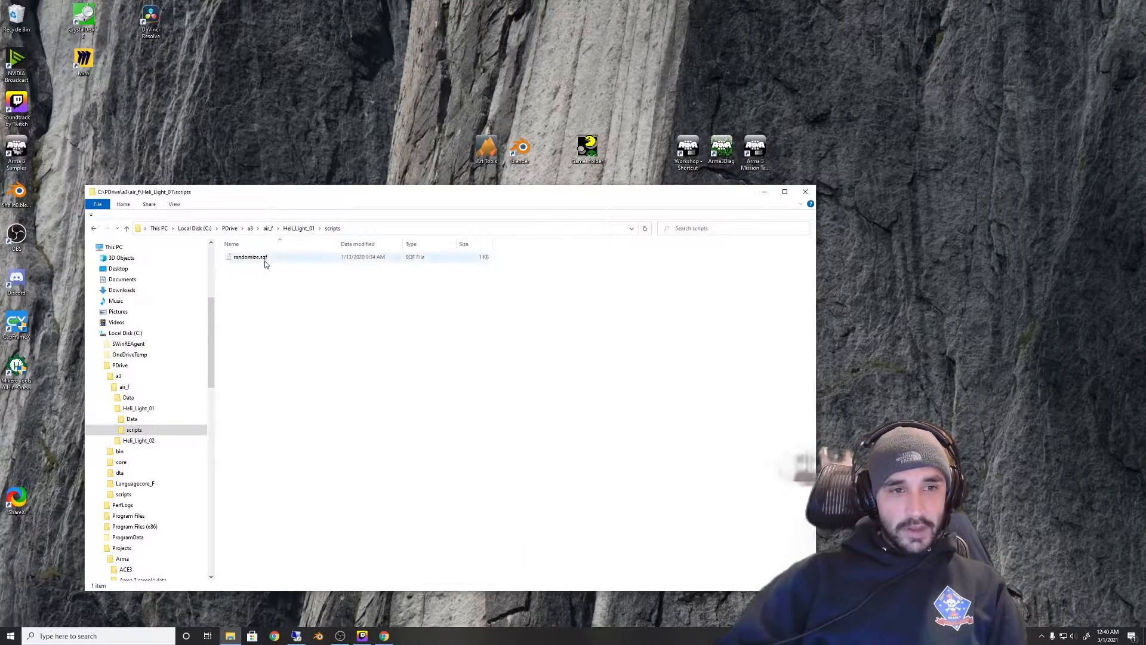
double_click(263, 258)
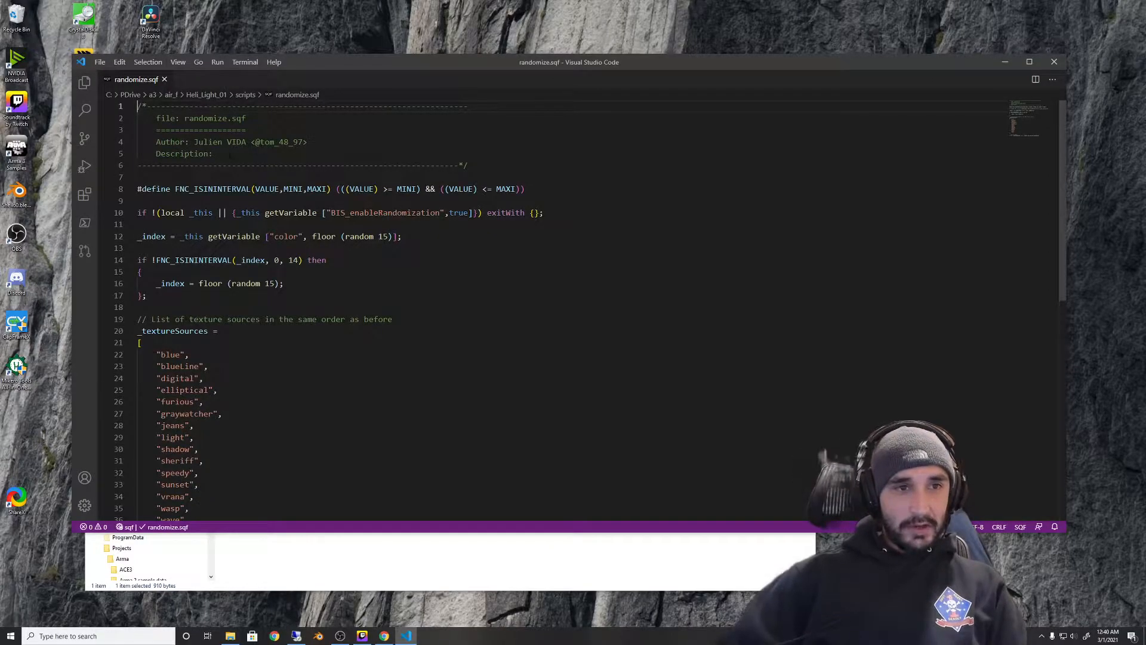
scroll(573, 310, down, 6)
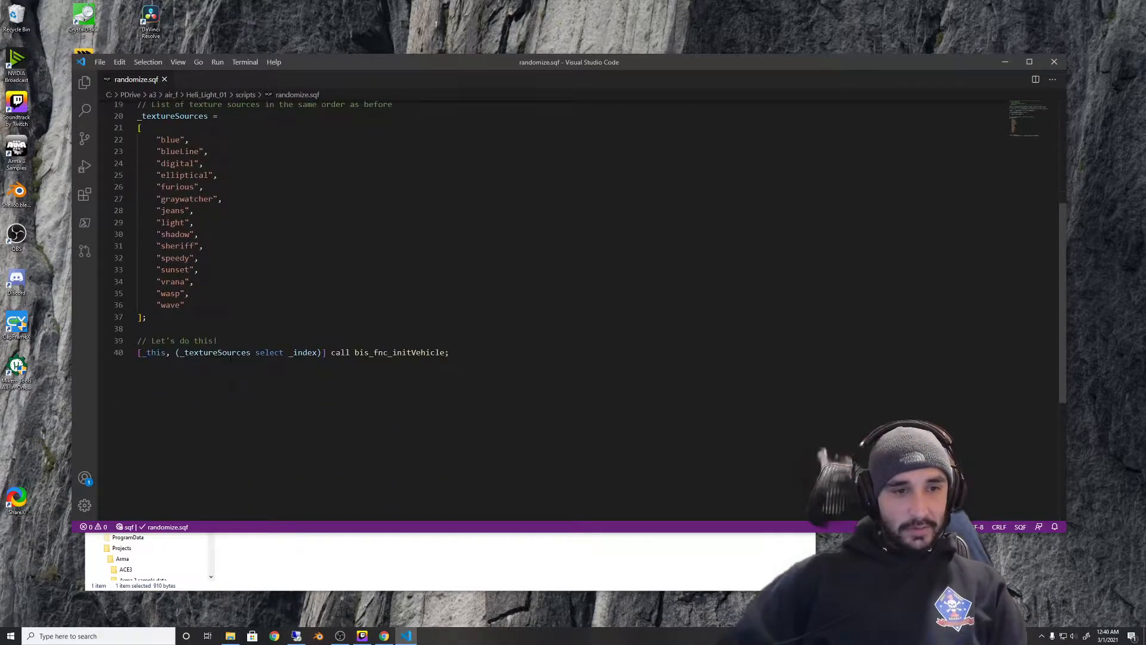
click(1053, 62)
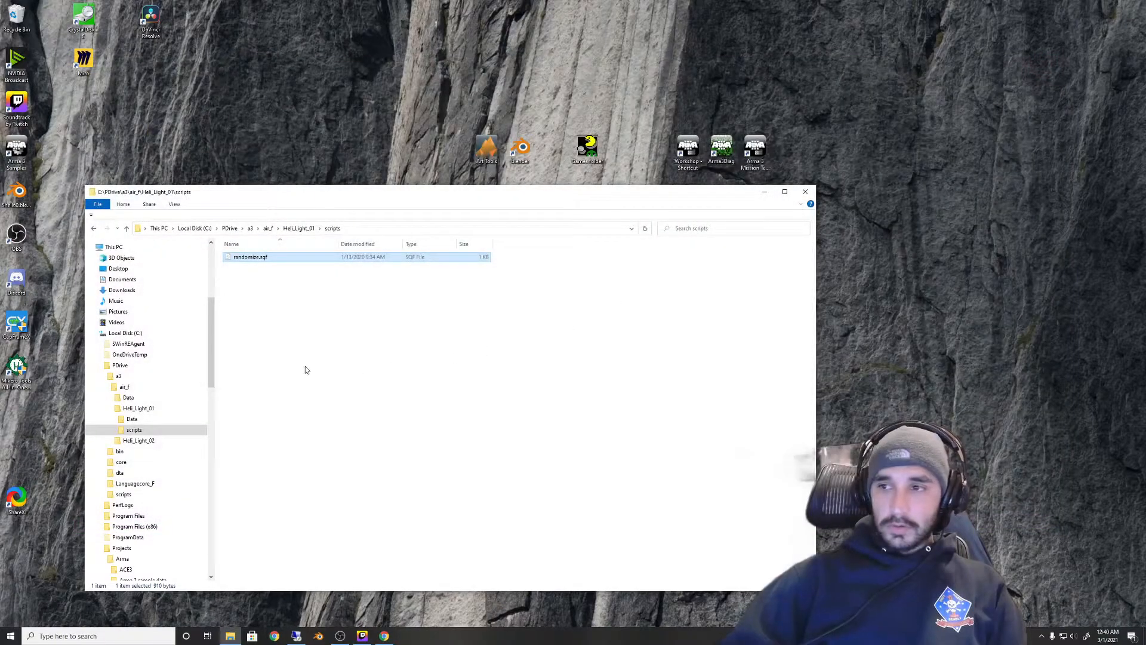
Return to the a3 folder and look through its extracted data folders down to the map folders
click(94, 230)
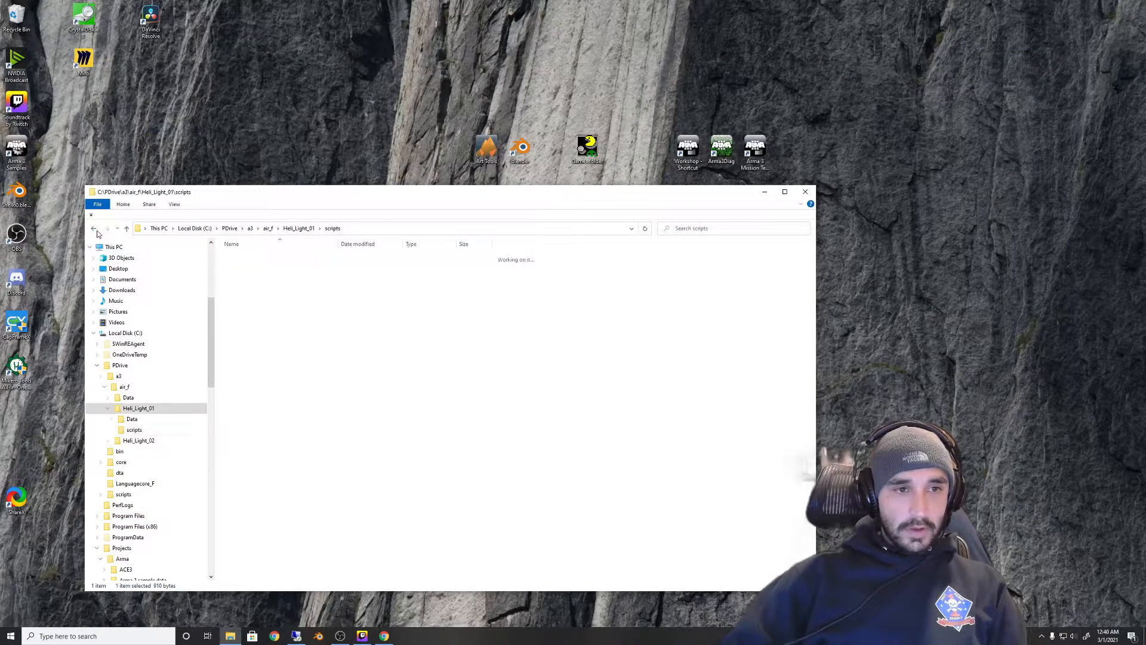
click(118, 229)
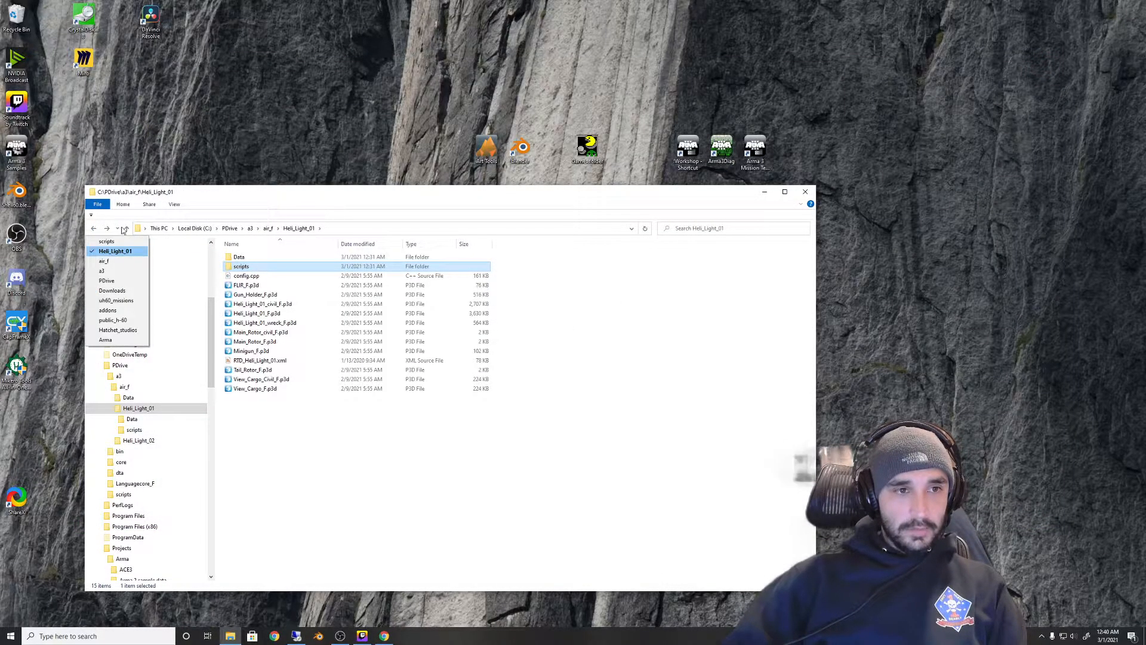
click(126, 229)
click(126, 229)
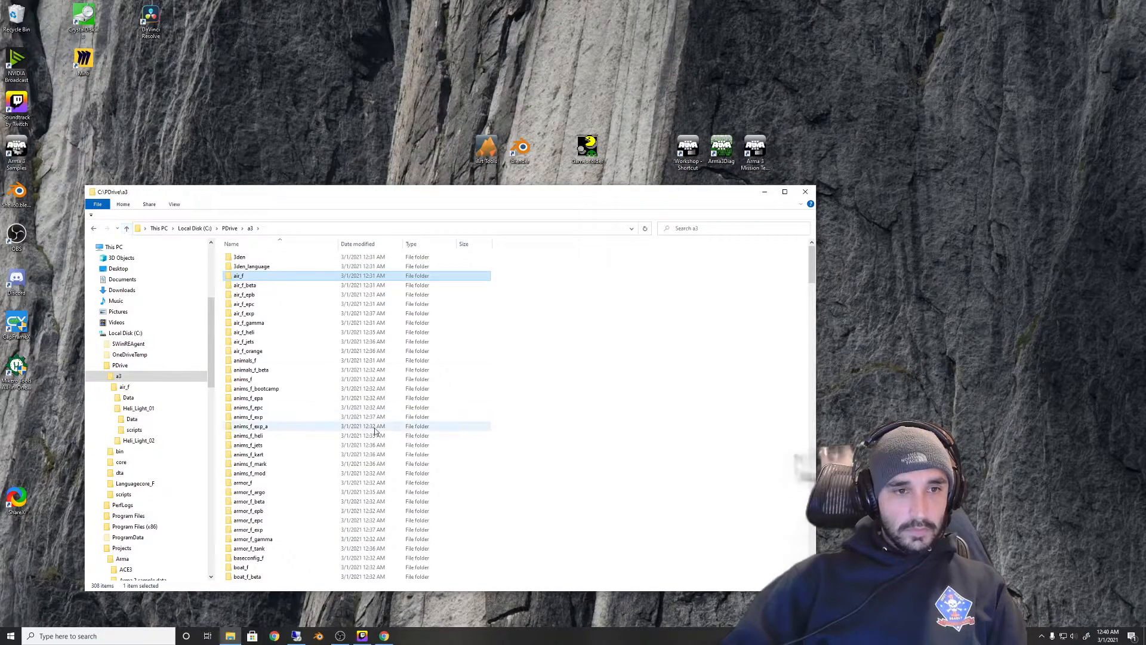
scroll(299, 382, down, 4)
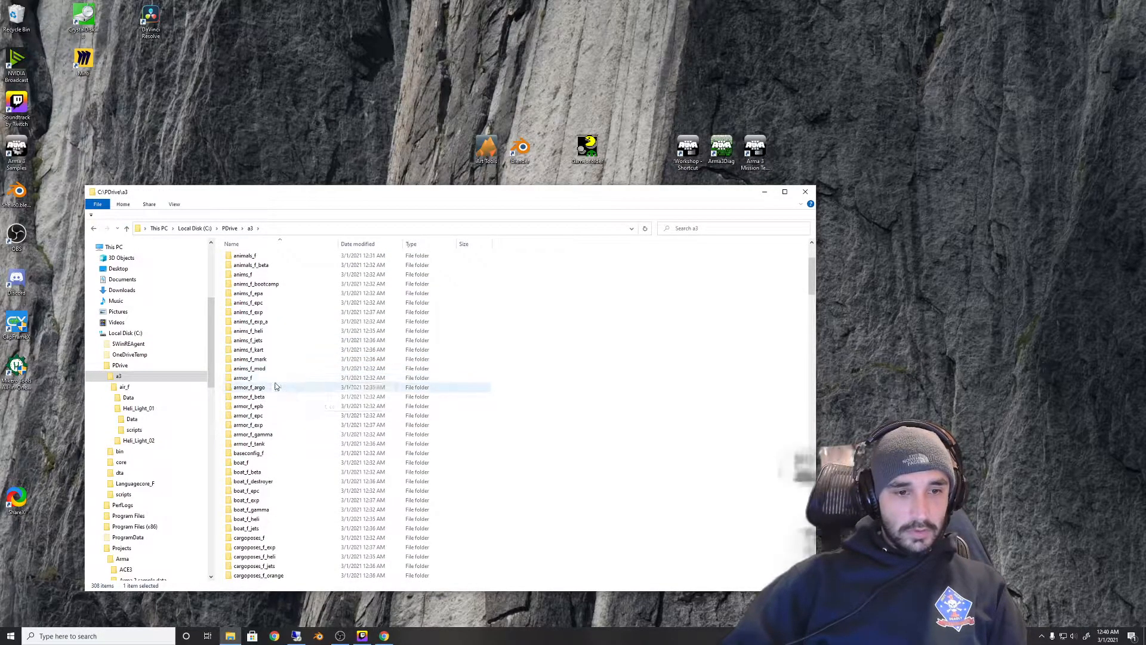
scroll(276, 388, down, 10)
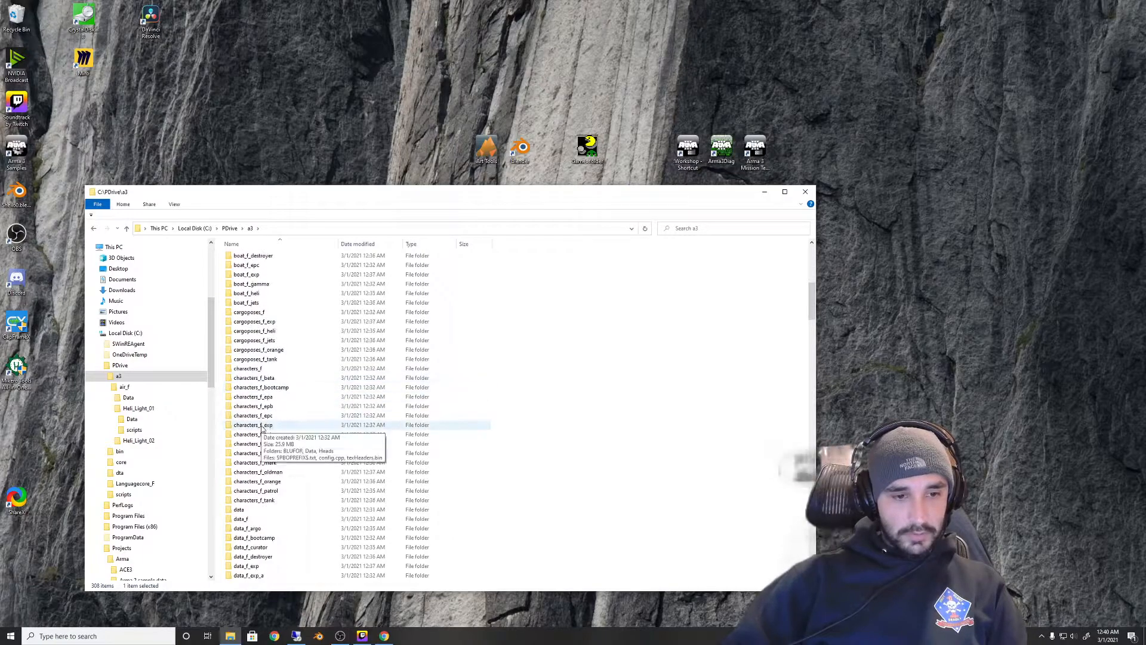
scroll(276, 472, down, 2)
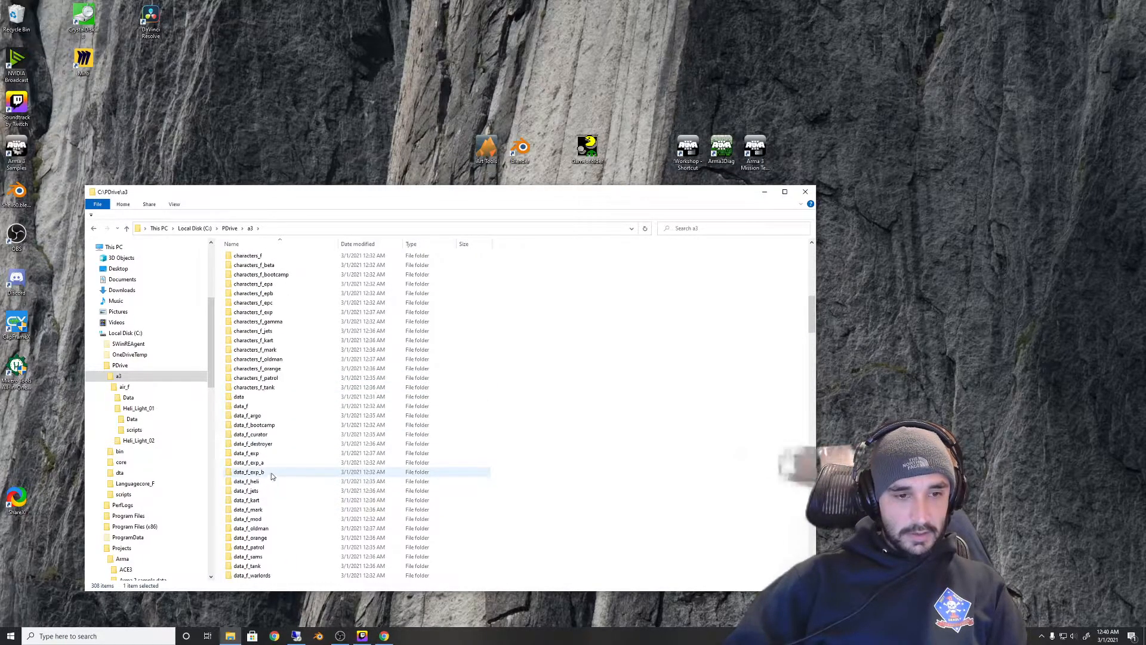
scroll(268, 449, down, 3)
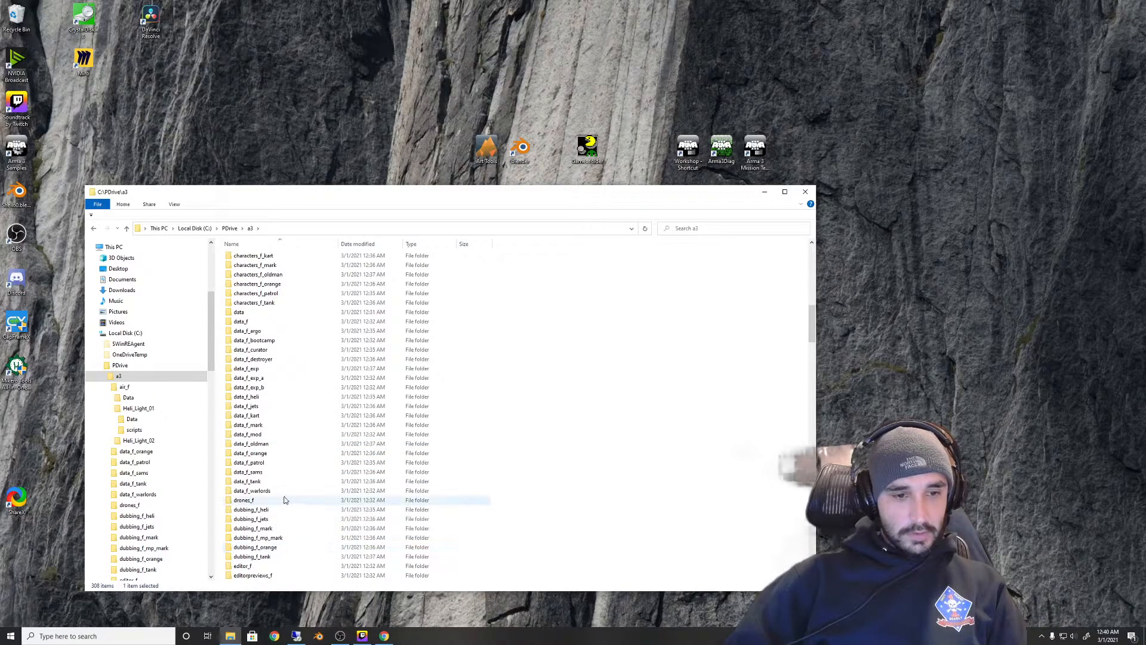
scroll(271, 493, down, 3)
scroll(270, 495, down, 20)
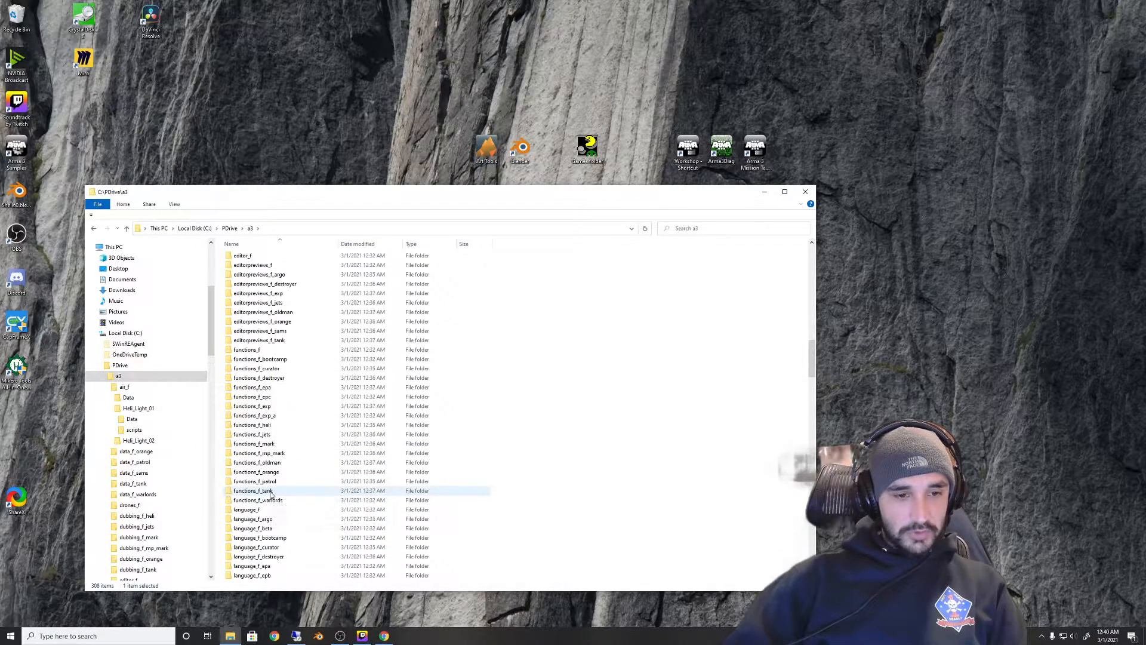
scroll(269, 492, down, 2)
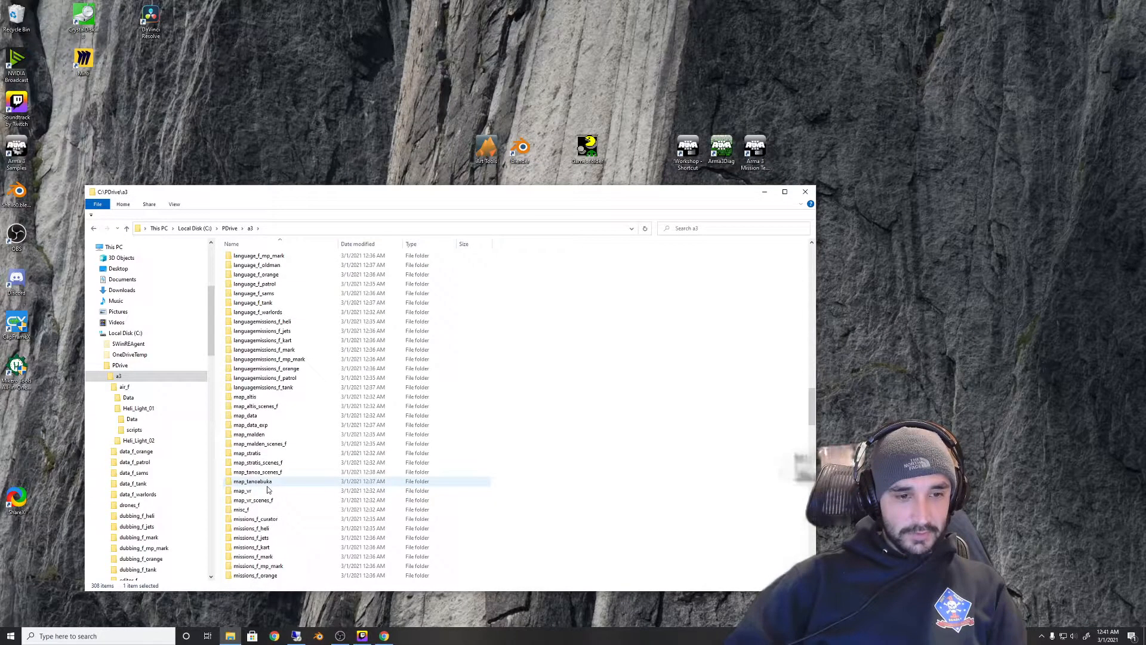
Open config.cpp from the map_altis folder and examine its CfgPatches and CfgWorlds classes
double_click(252, 396)
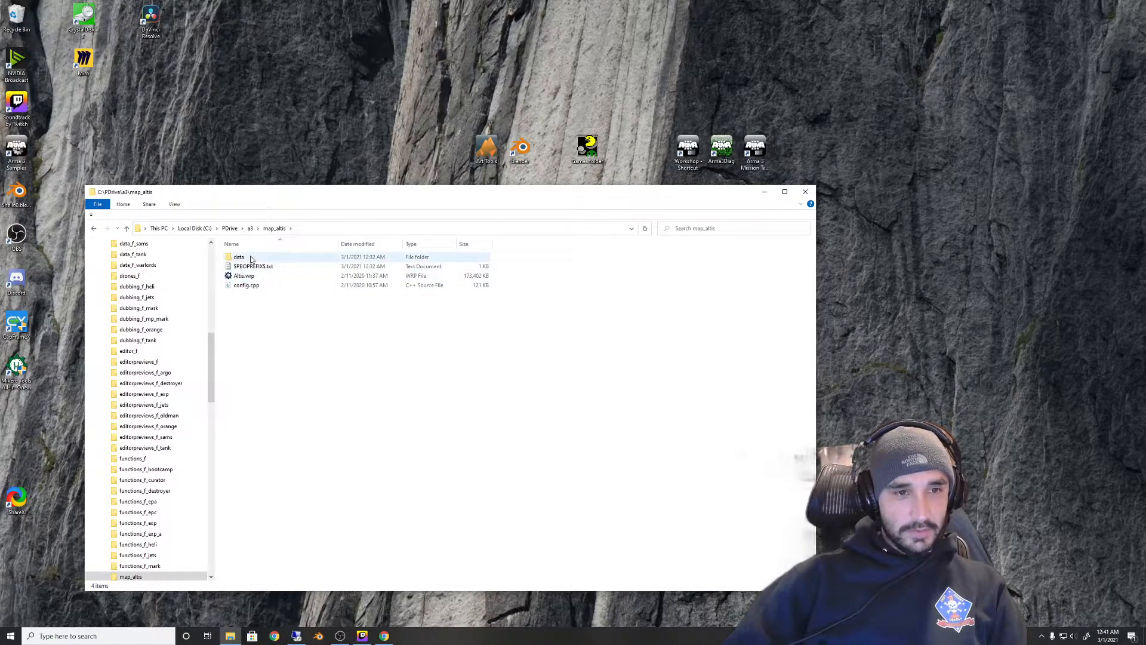
double_click(246, 285)
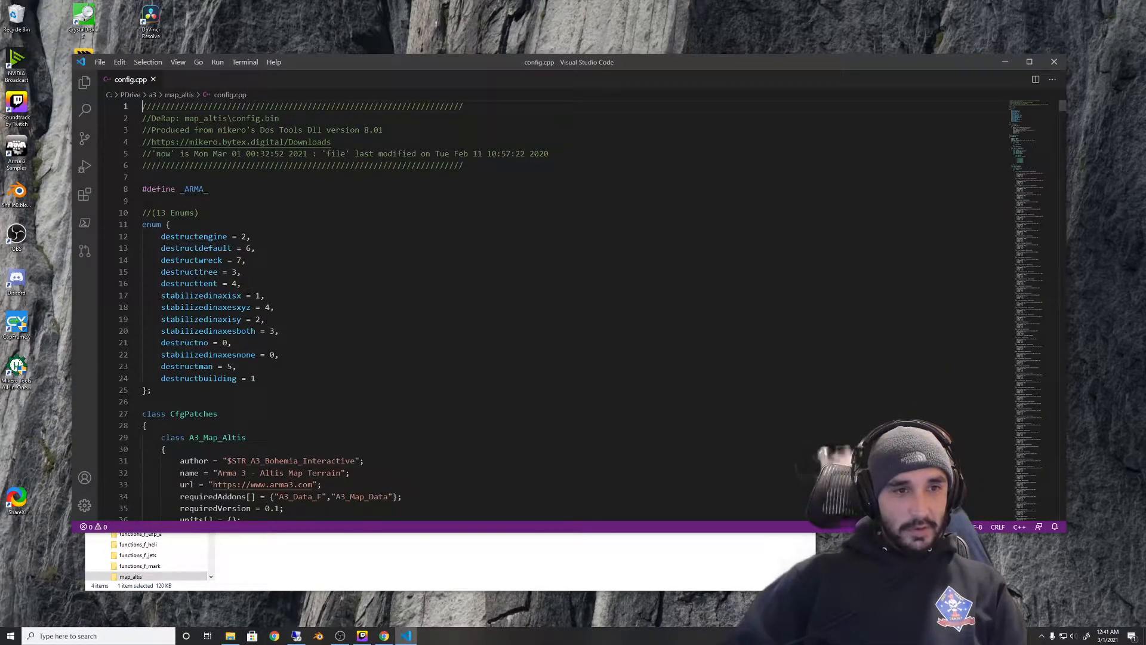
scroll(250, 280, down, 5)
drag(197, 382, 180, 265)
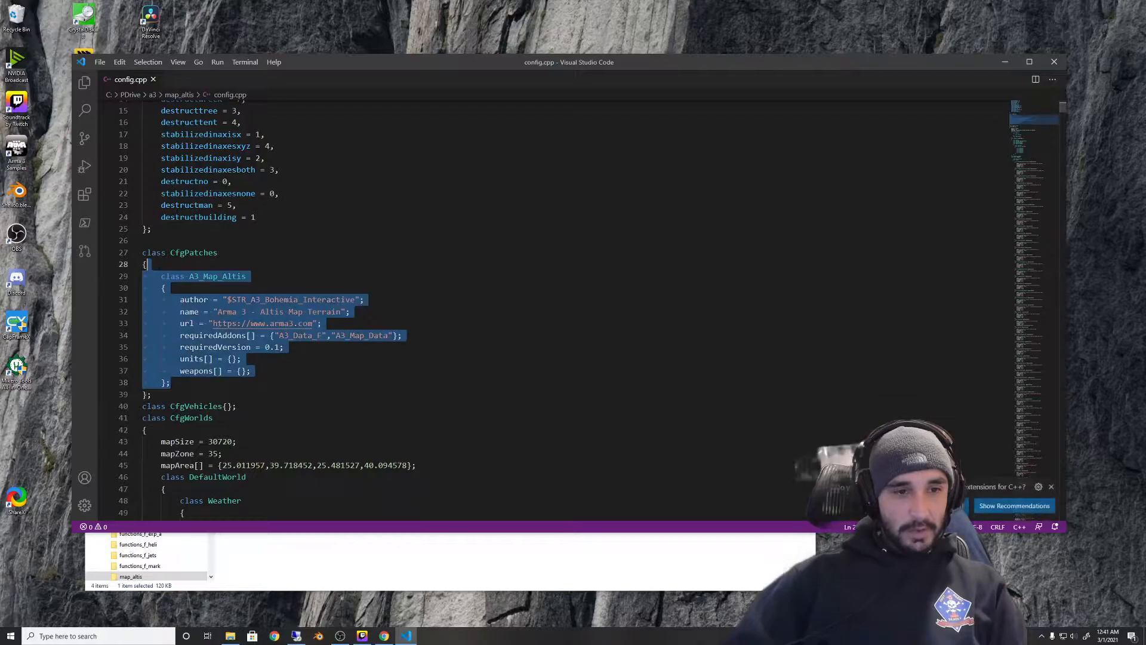
scroll(179, 265, down, 3)
drag(265, 382, 153, 288)
Skim the clutter and lighting classes and the rest of the Altis config.cpp, and close the editor and the map_altis Explorer window
scroll(226, 320, down, 6)
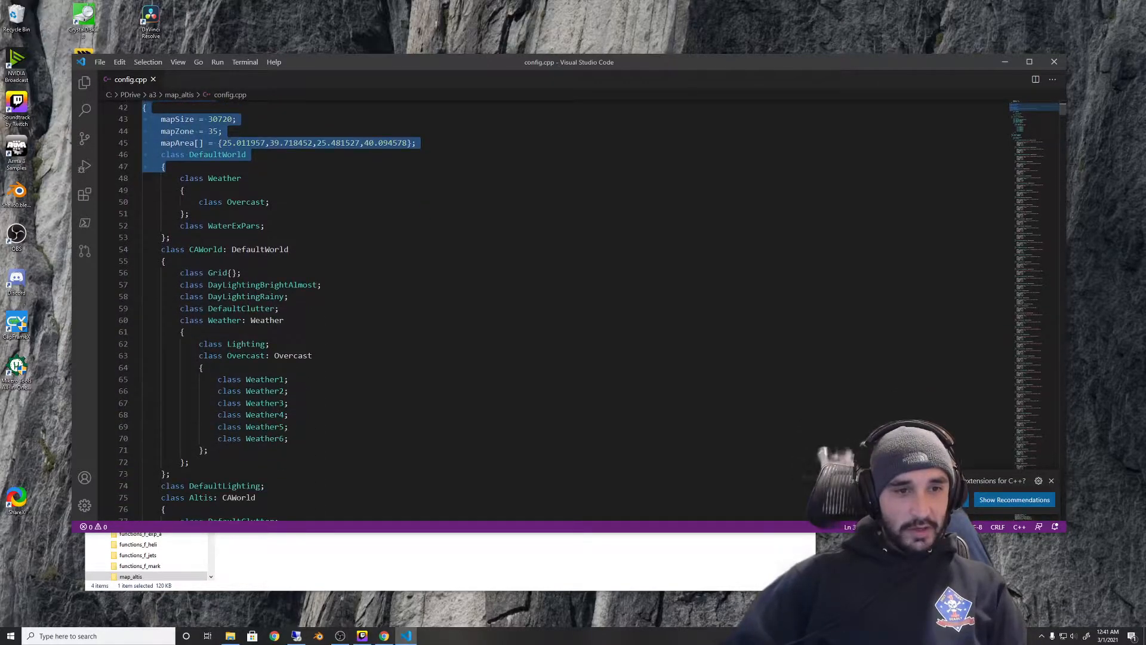
scroll(537, 310, down, 6)
scroll(245, 297, down, 19)
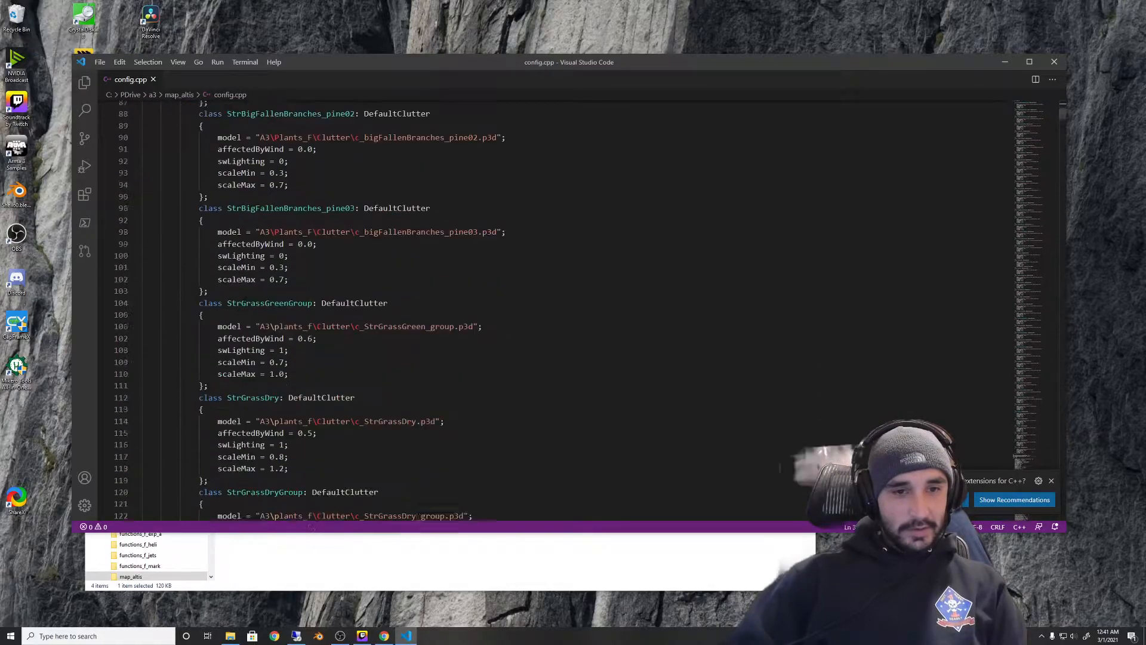
drag(1039, 119, 1049, 199)
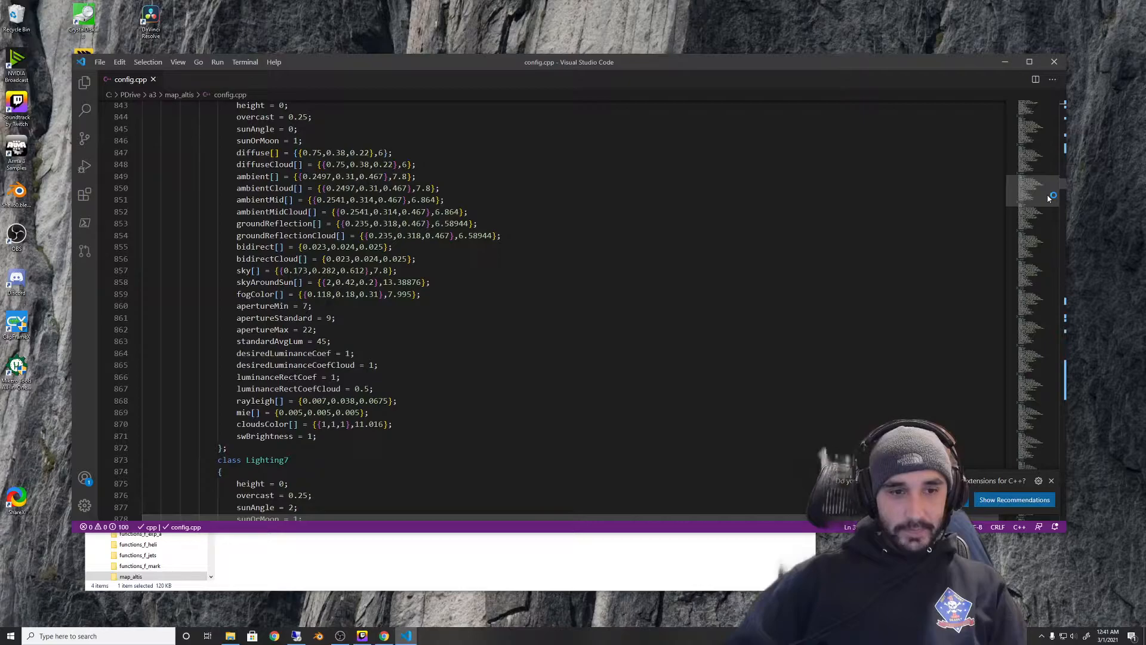
scroll(1062, 188, up, 8)
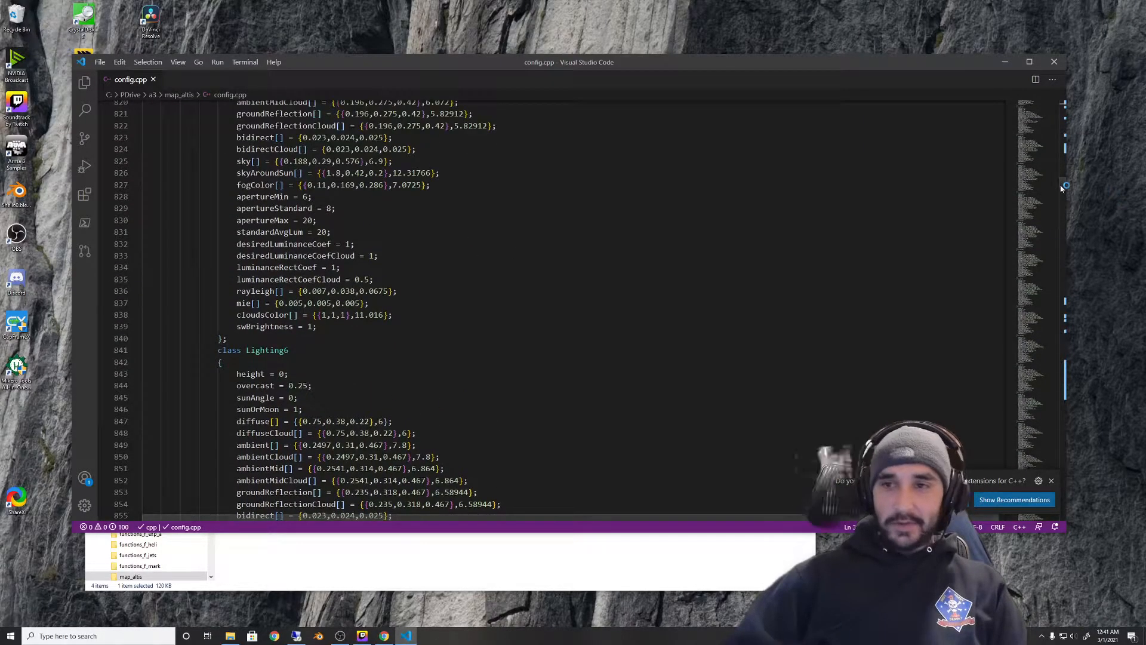
drag(1039, 186, 1108, 396)
drag(1119, 456, 1054, 92)
click(1054, 61)
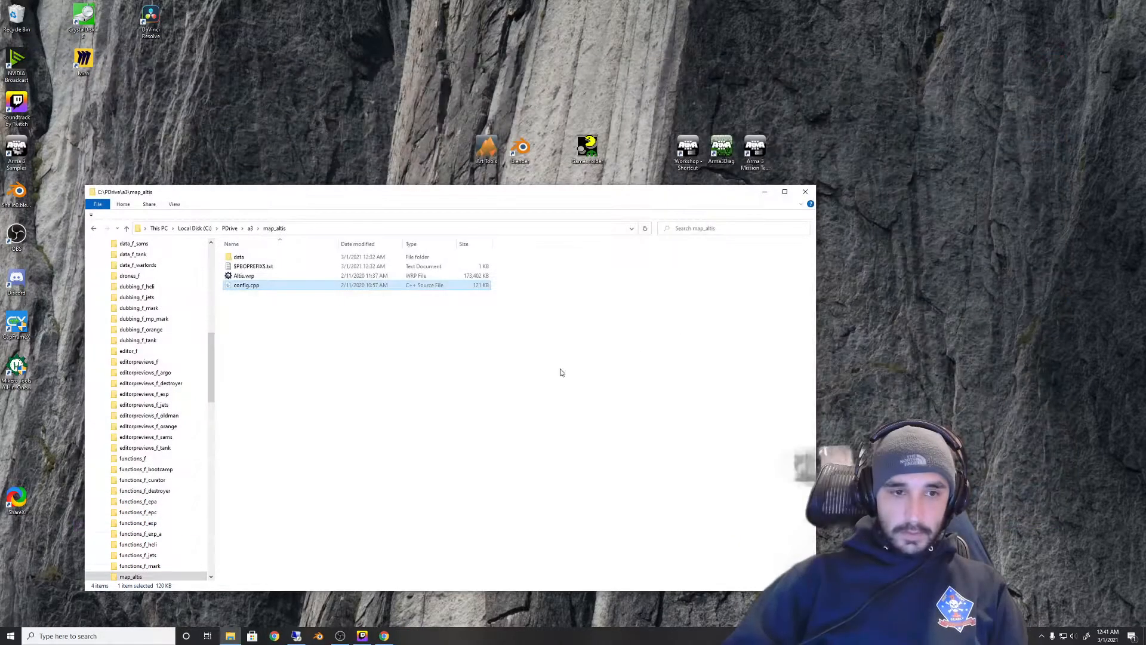
click(807, 192)
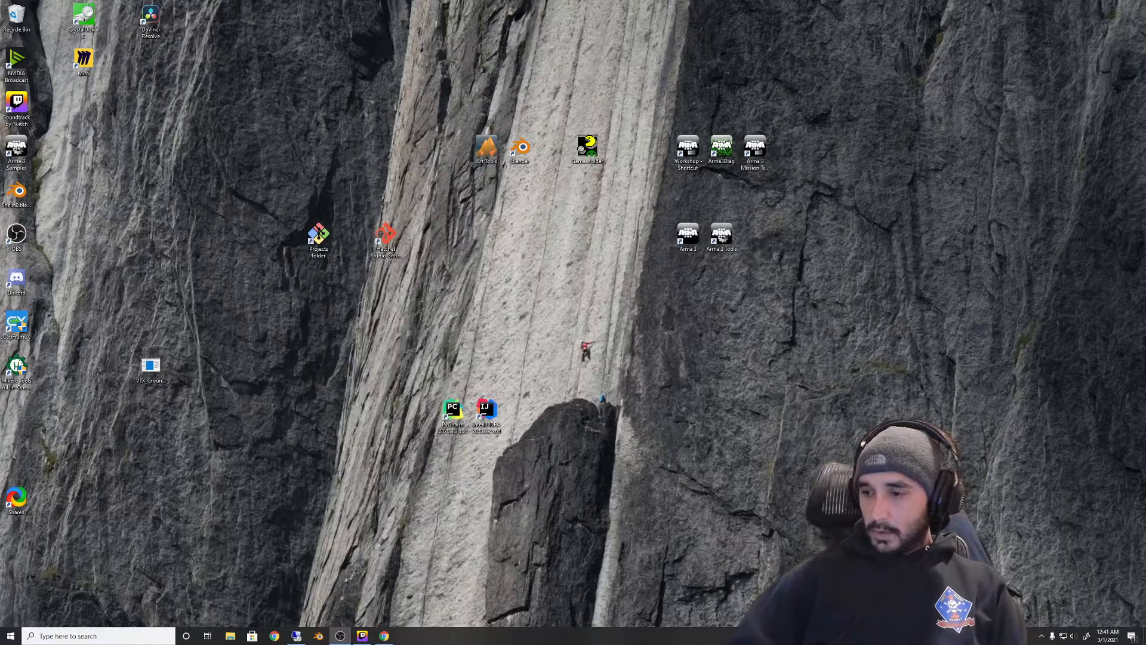